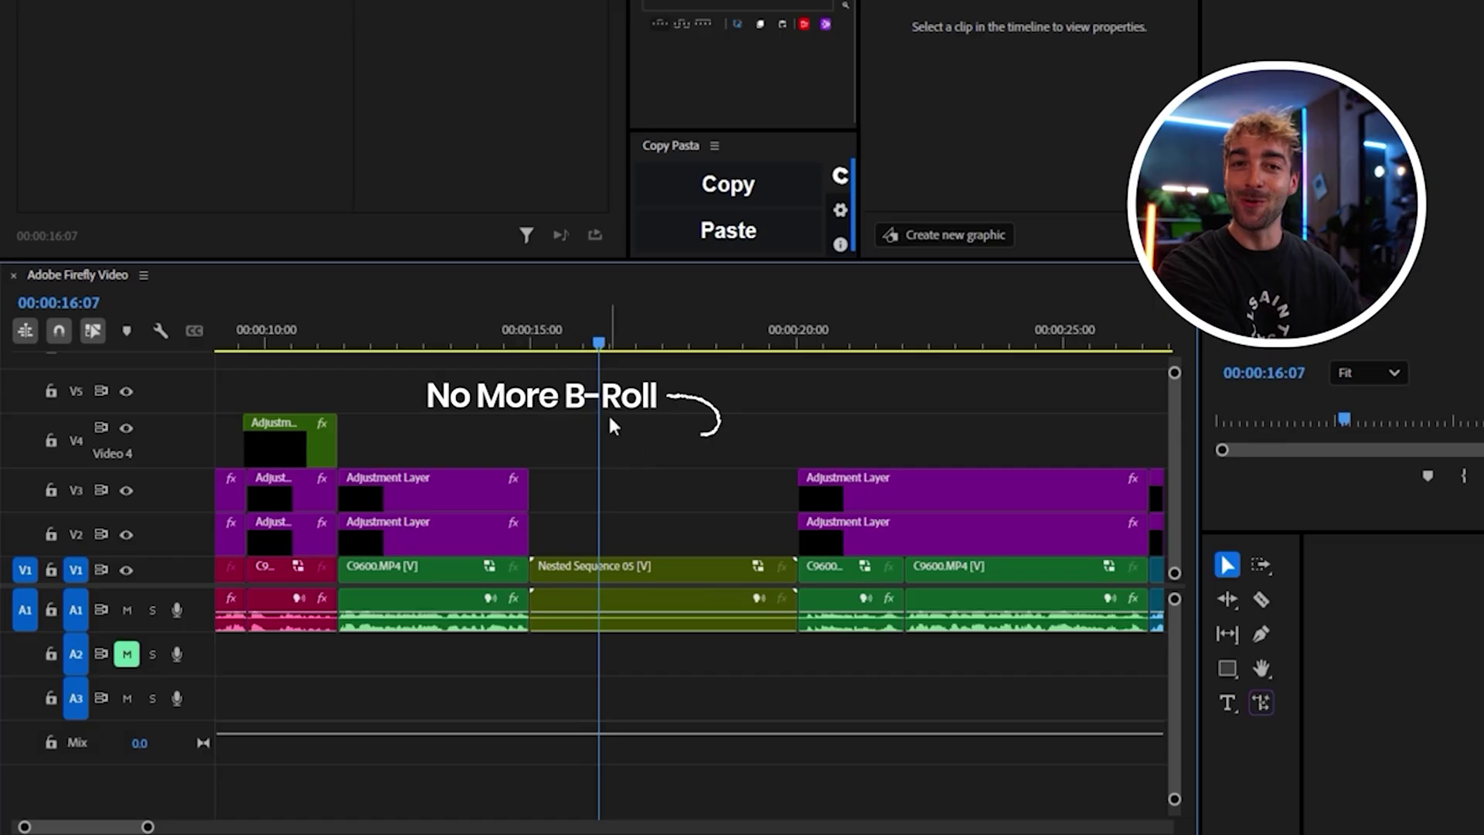
left_click_drag(673, 331, 758, 338)
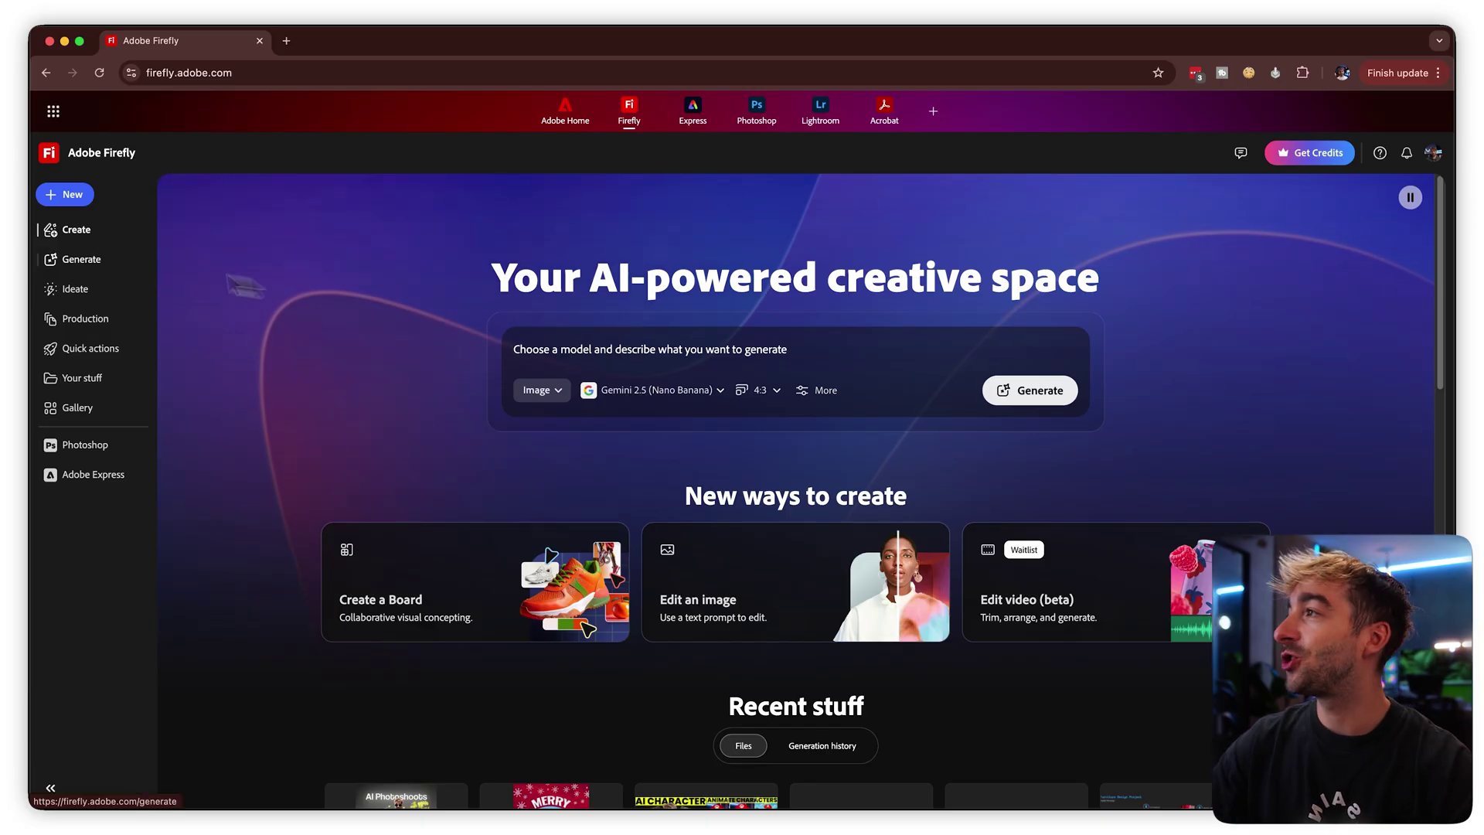
- Switch to Adobe Firefly's Generate page and browse the Image, Video and Audio feature categories
left_click(72, 260)
scroll(1129, 579, "down", 5)
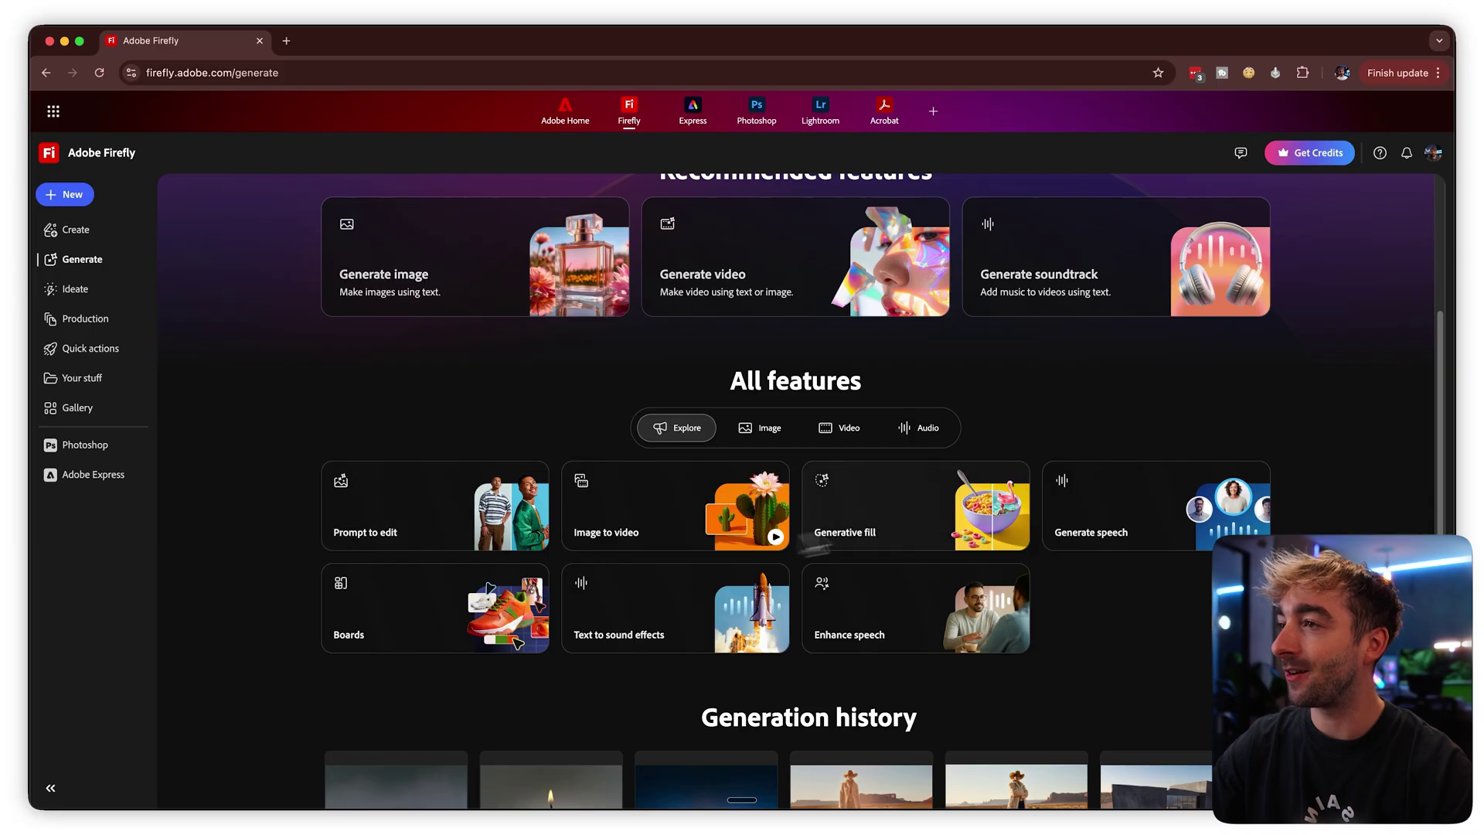
left_click(773, 439)
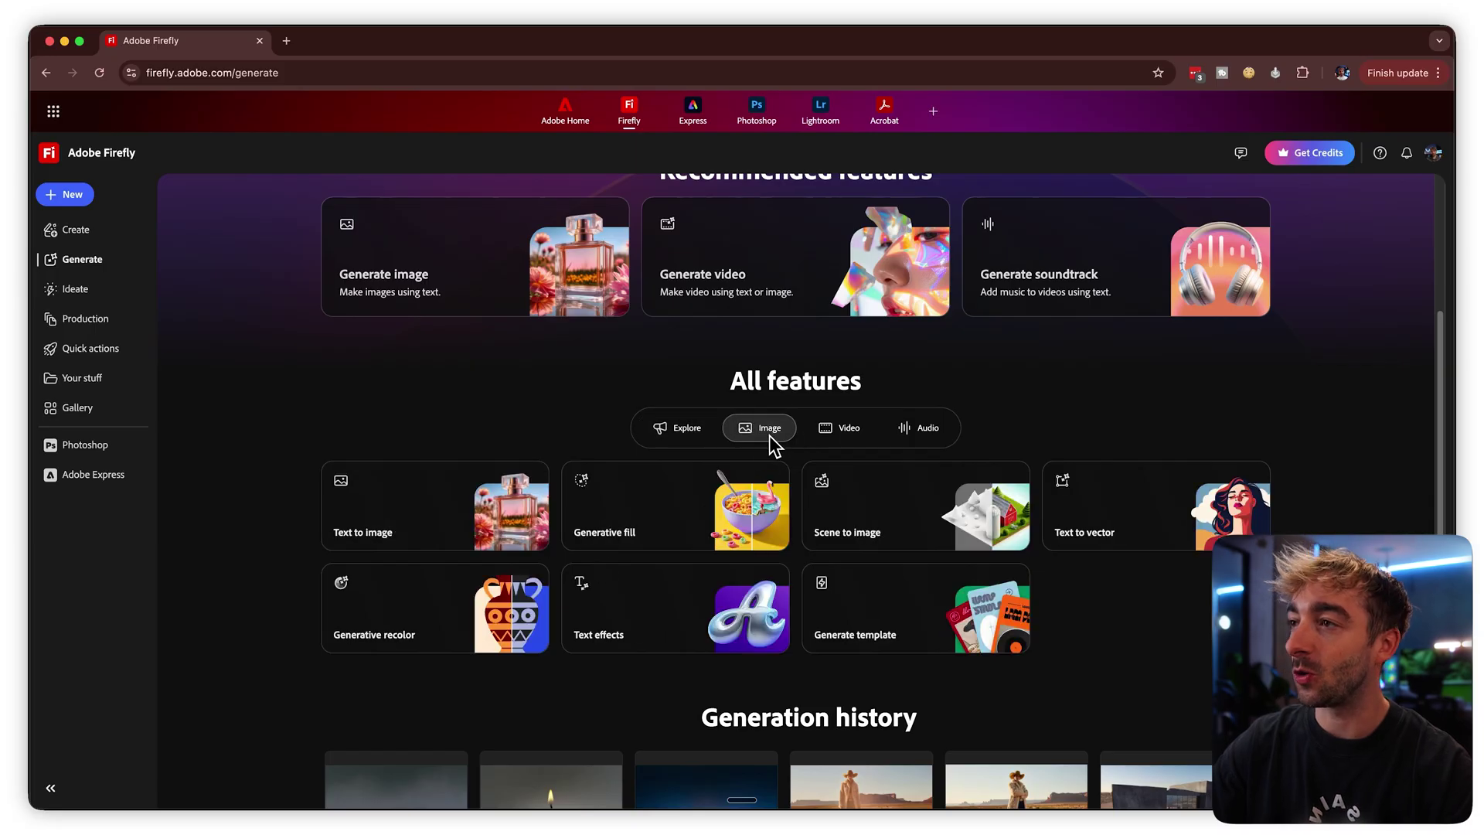
left_click(833, 442)
left_click(920, 435)
left_click(837, 442)
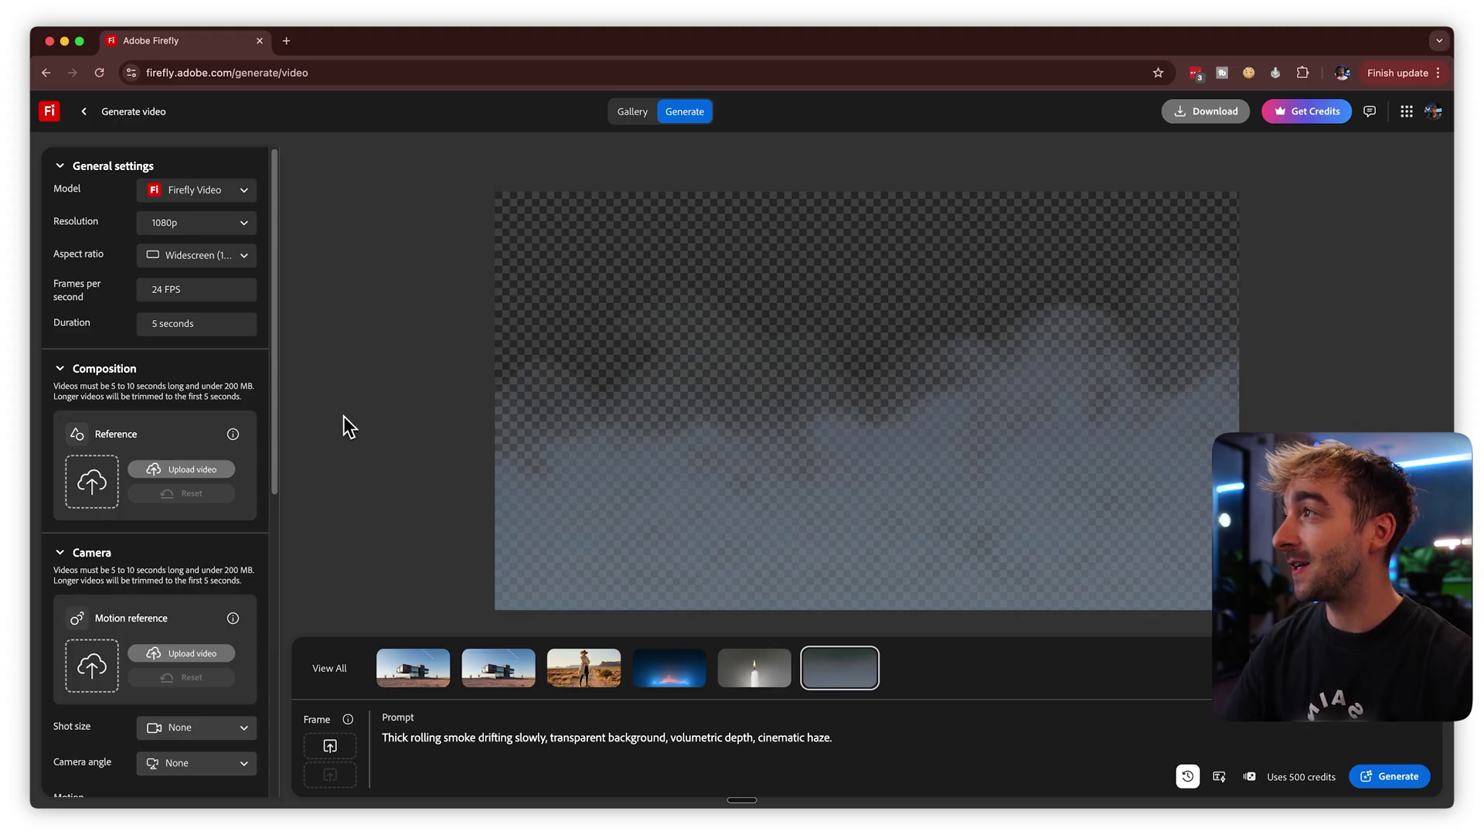
- Examine the available video models, the aspect ratio options and the remaining video generation settings
left_click(218, 202)
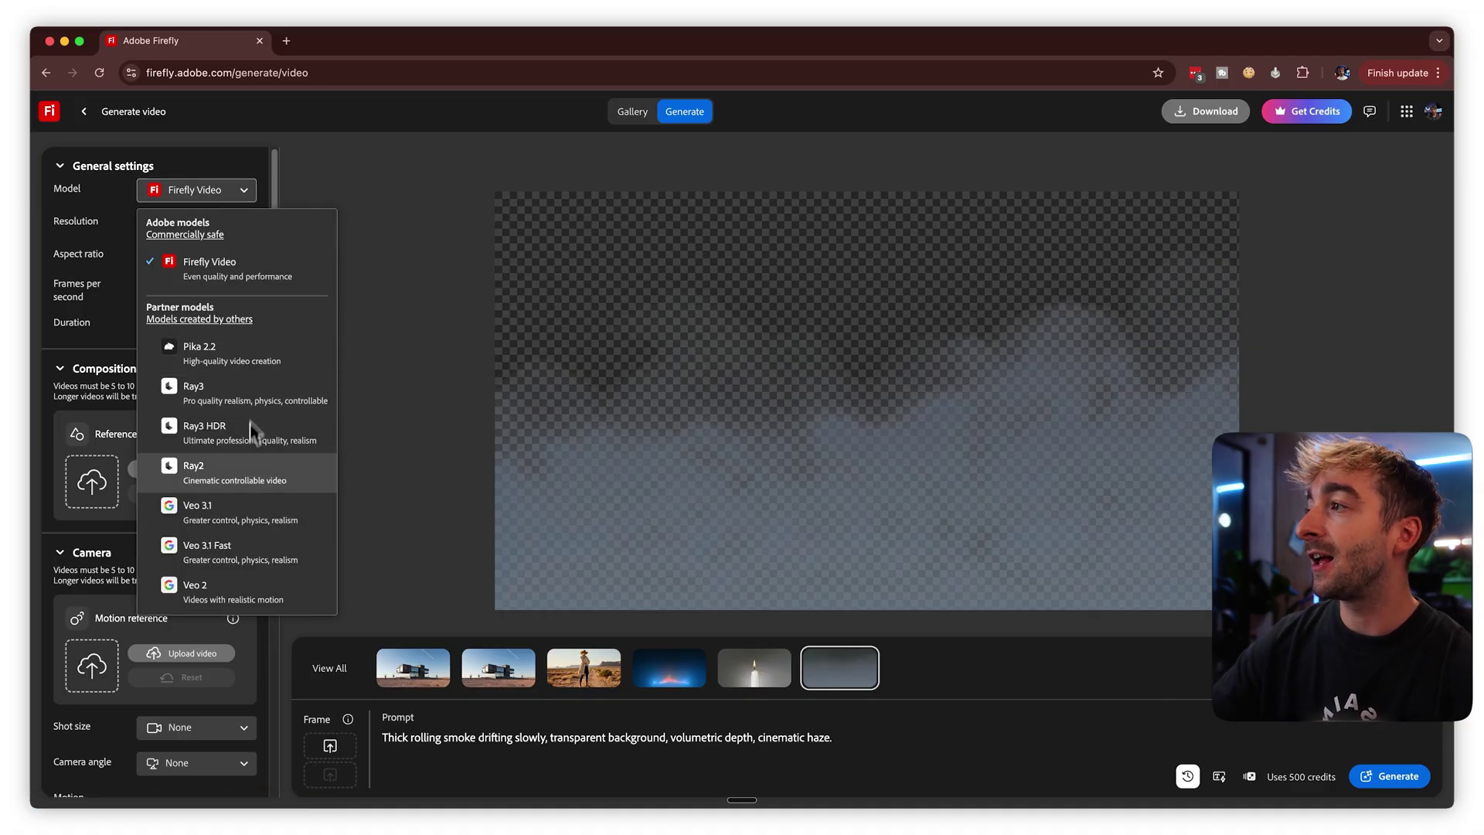
left_click(214, 259)
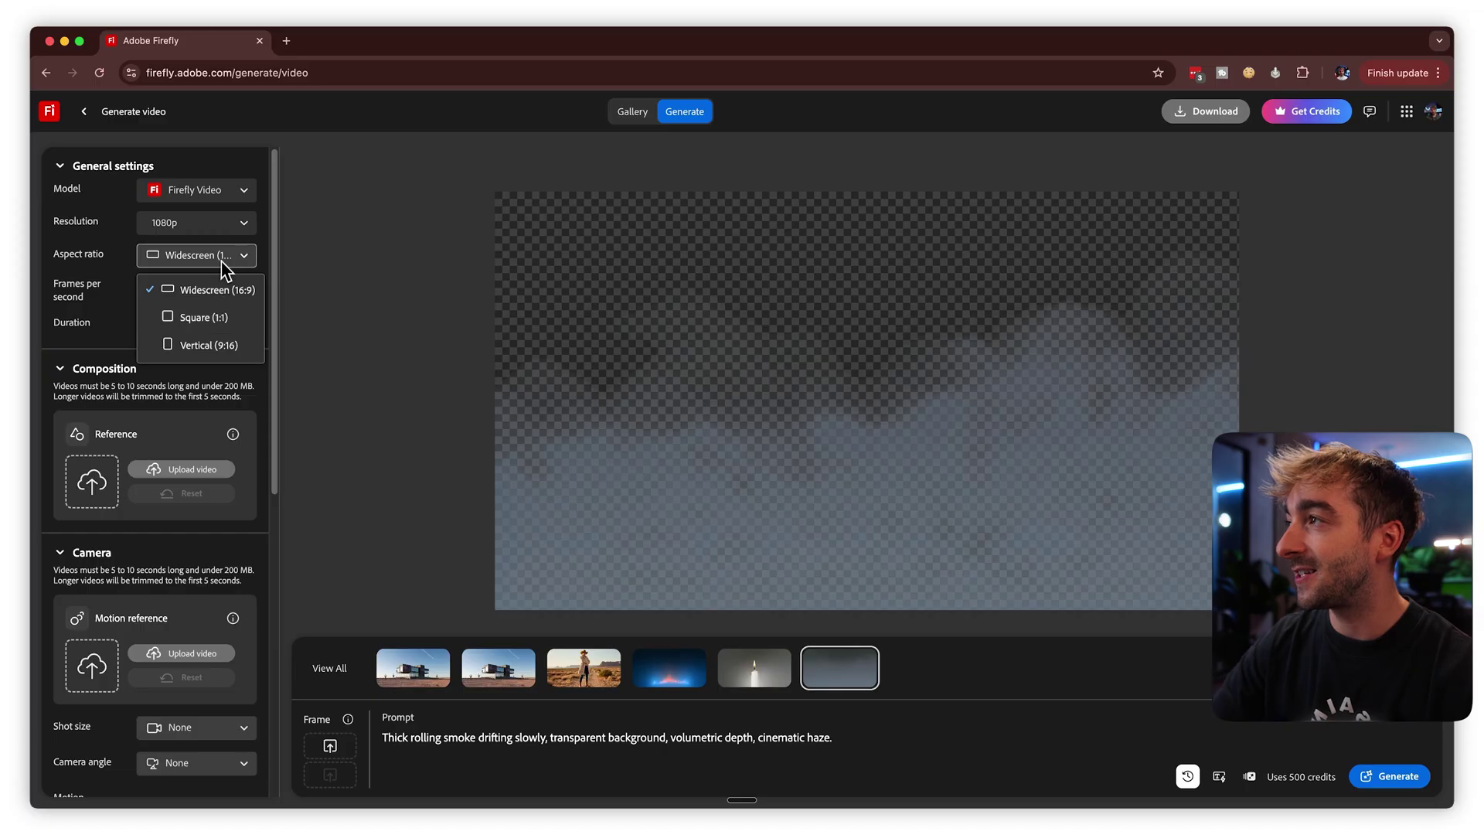
left_click_drag(277, 386, 221, 546)
scroll(265, 634, "down", 2)
scroll(263, 463, "up", 6)
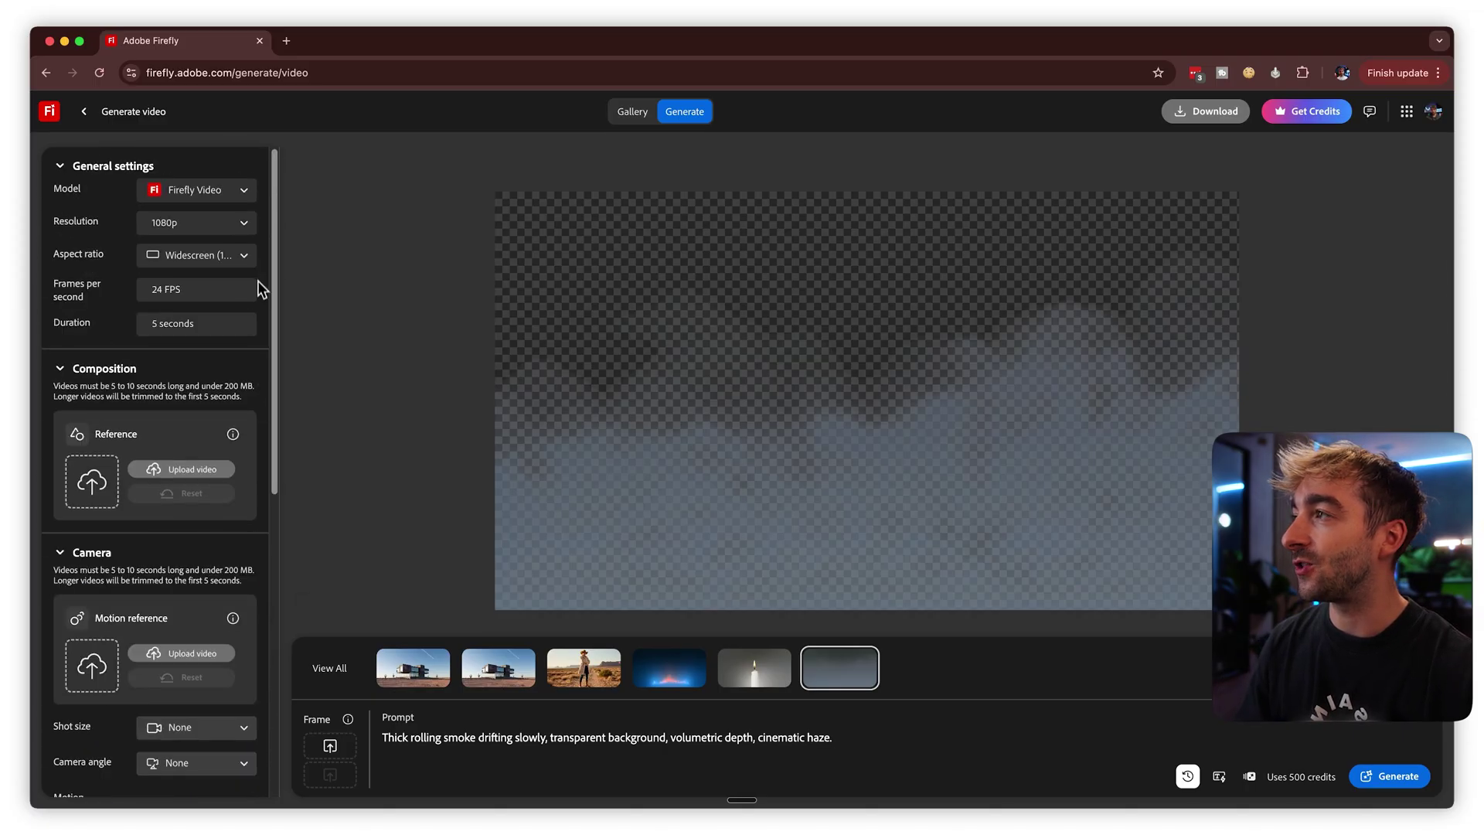
- Try the Veo 3.1 model for video generation and return to Firefly Video
left_click(192, 192)
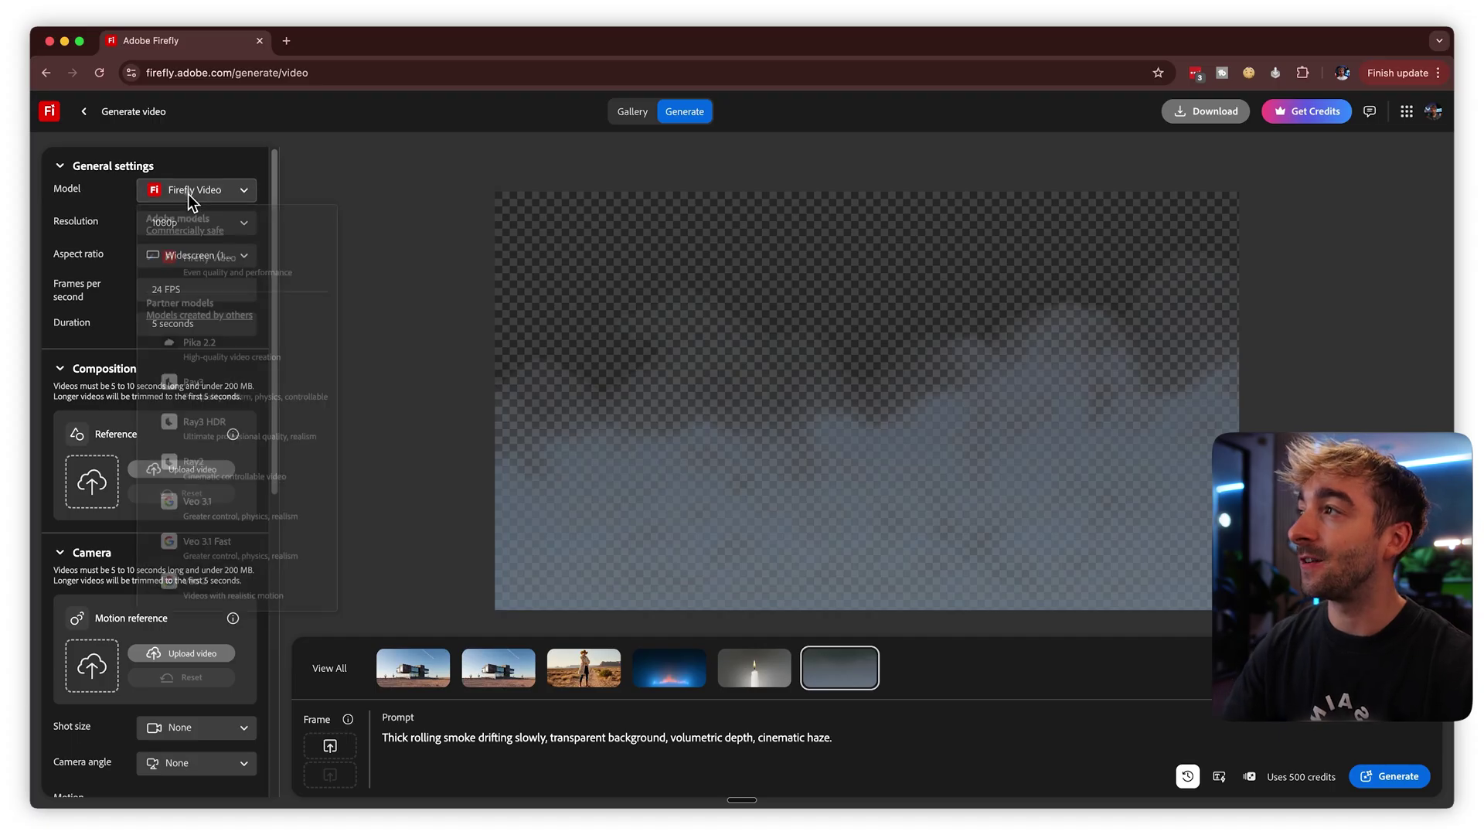
left_click(205, 514)
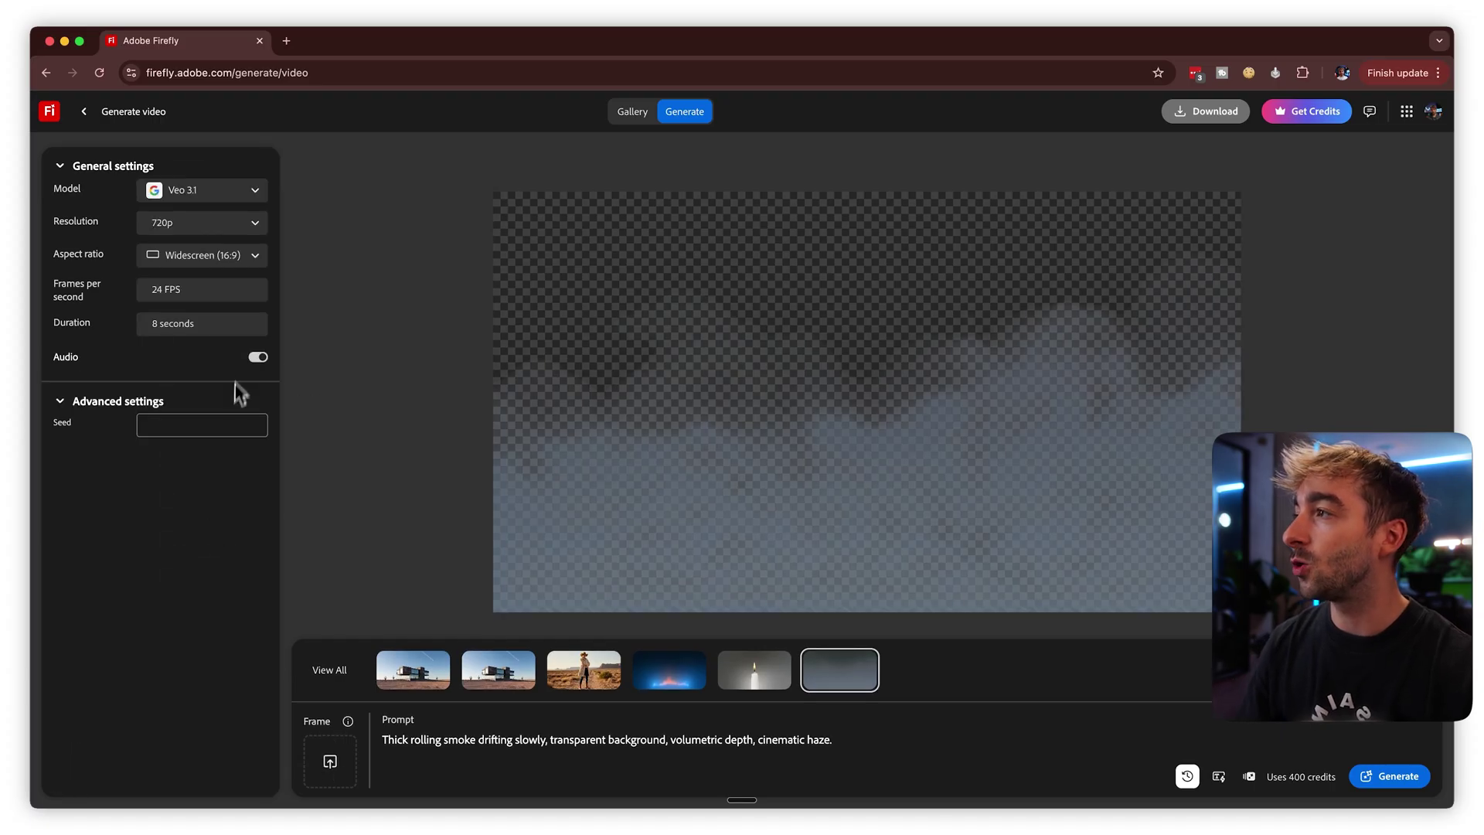
left_click(205, 190)
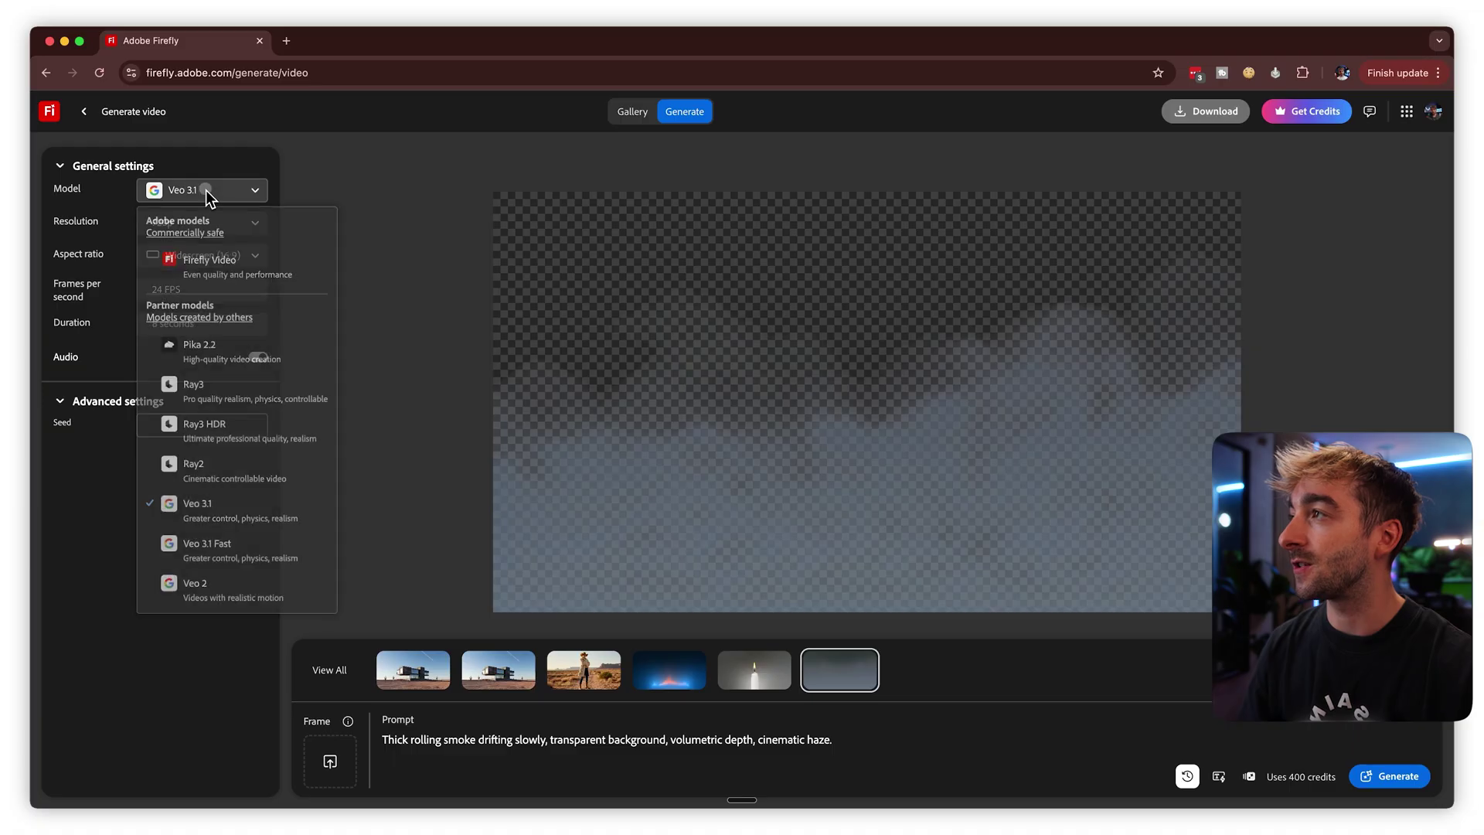
left_click(218, 267)
- Examine the composition reference, motion reference, shot size and camera angle options for the video
scroll(272, 298, "down", 2)
scroll(281, 361, "down", 2)
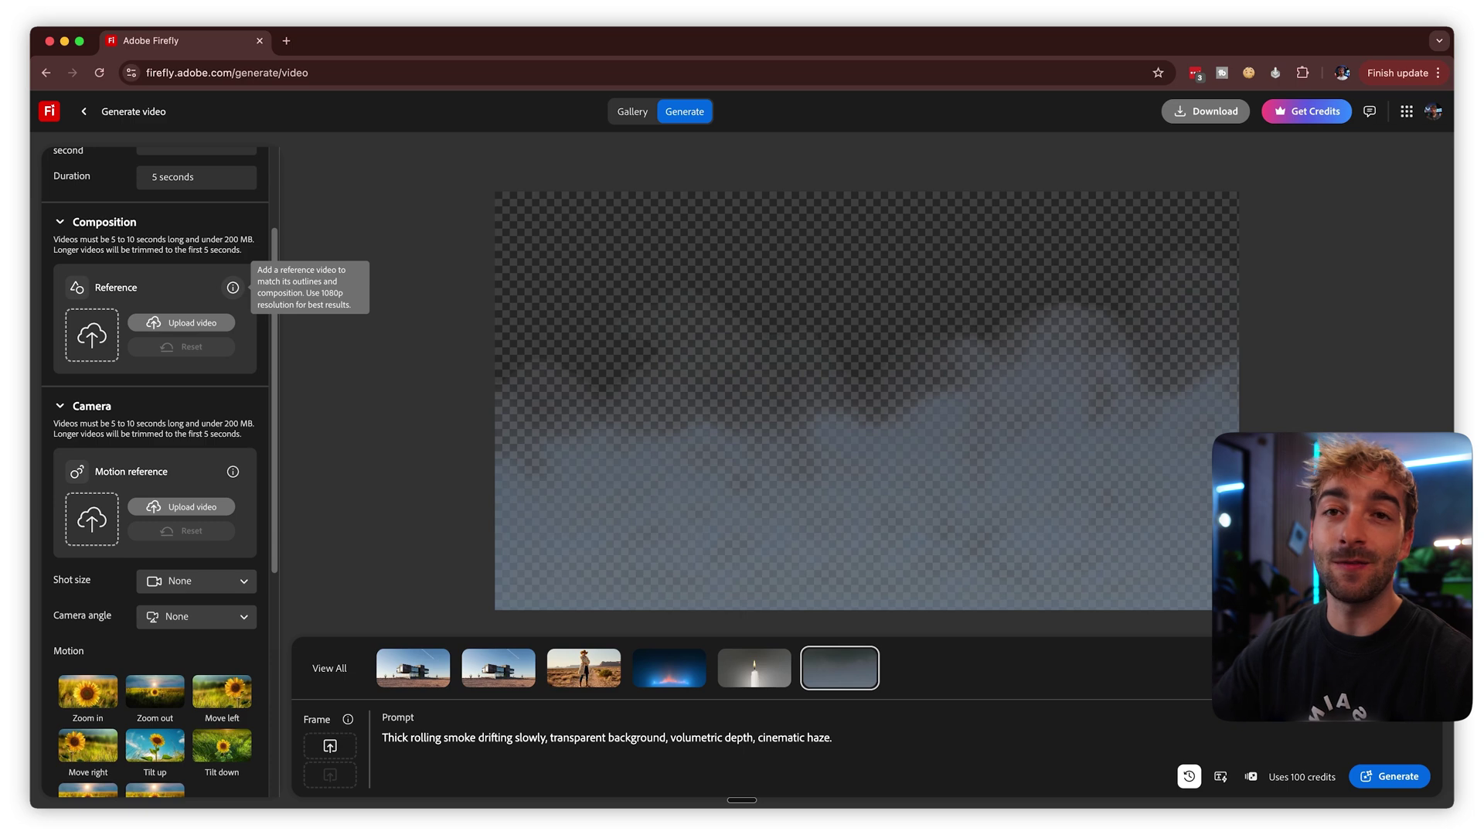
scroll(208, 394, "down", 2)
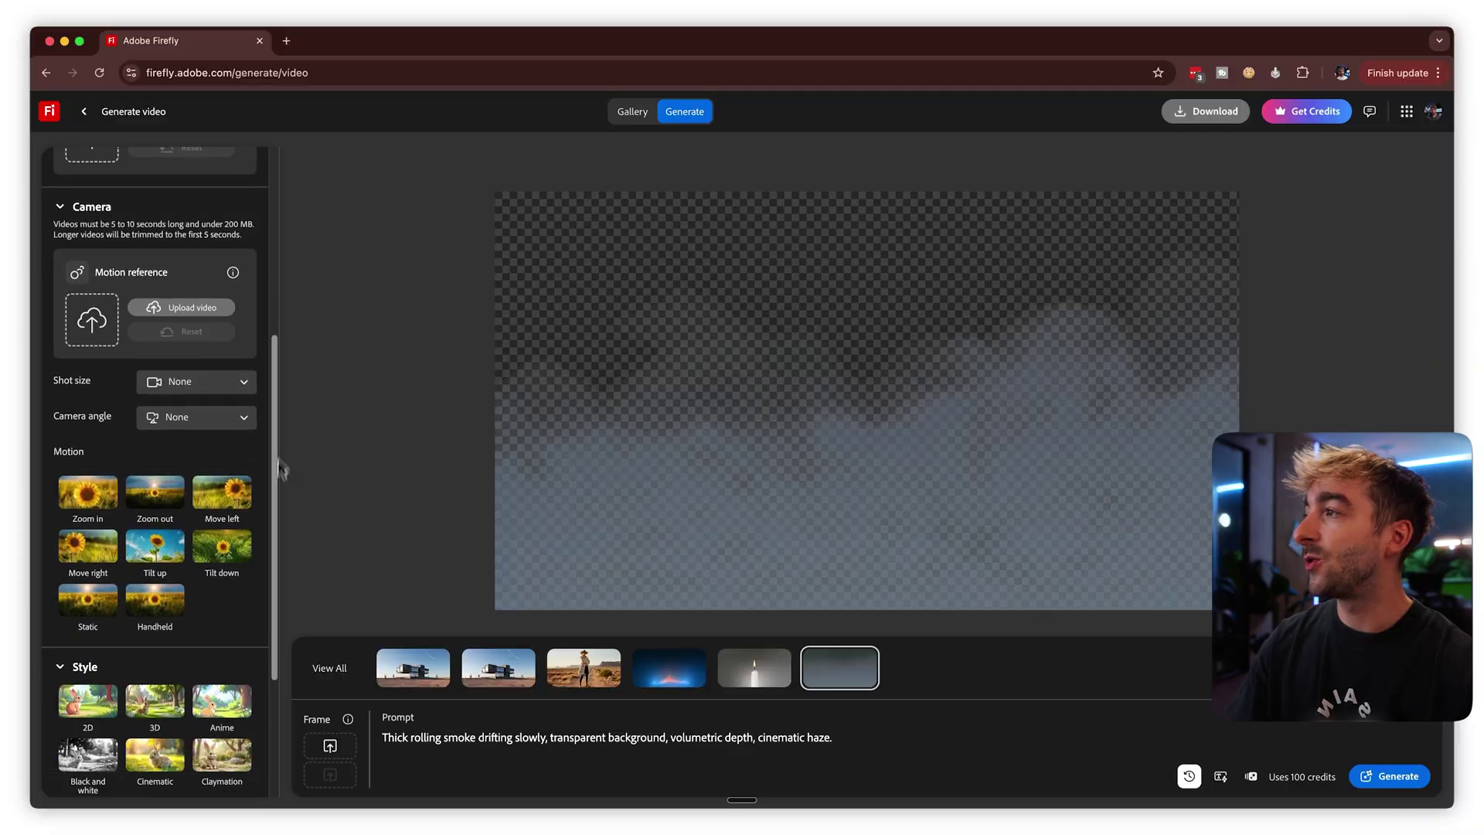
scroll(273, 493, "down", 3)
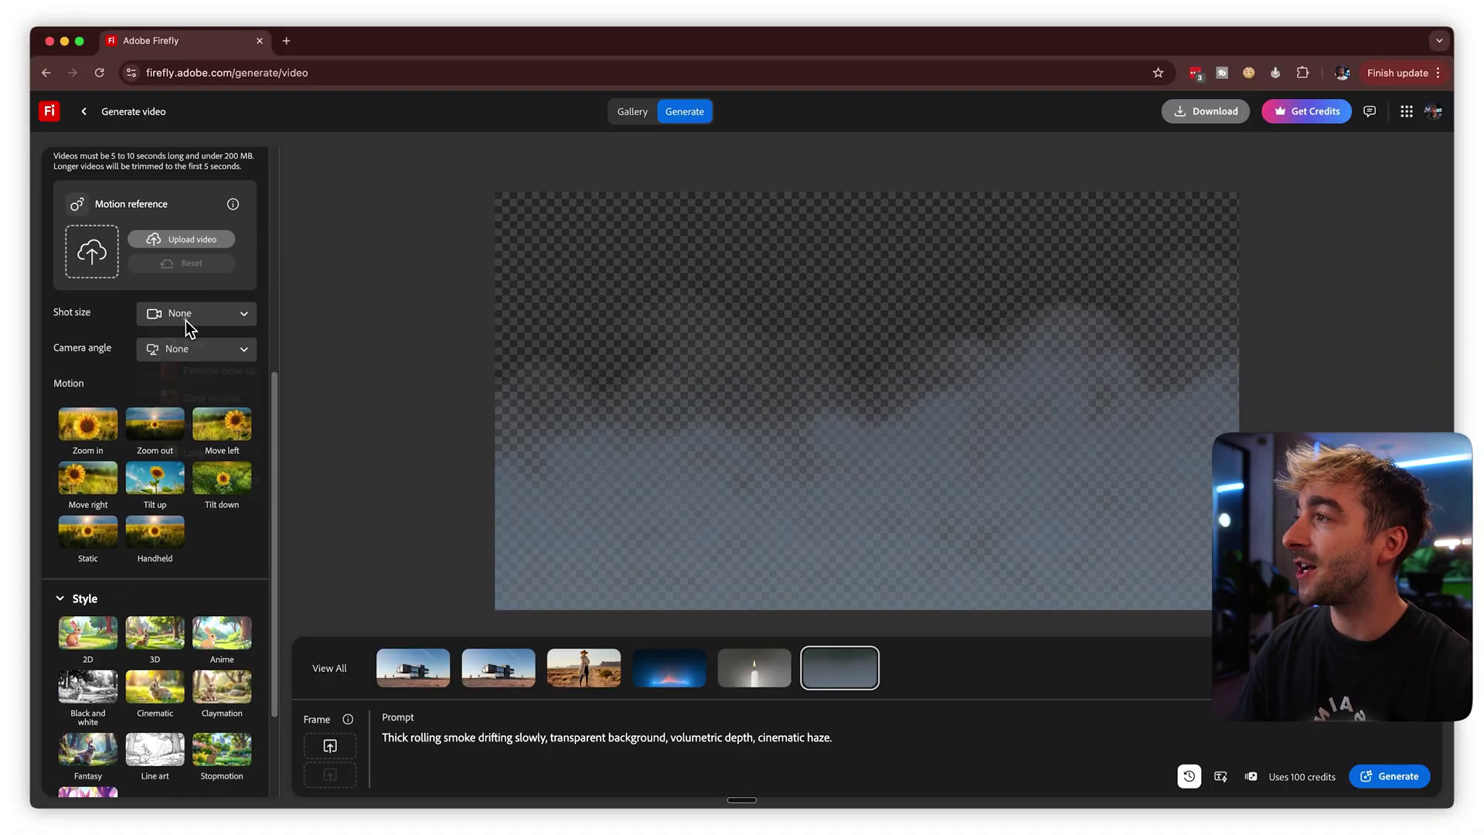
left_click(186, 319)
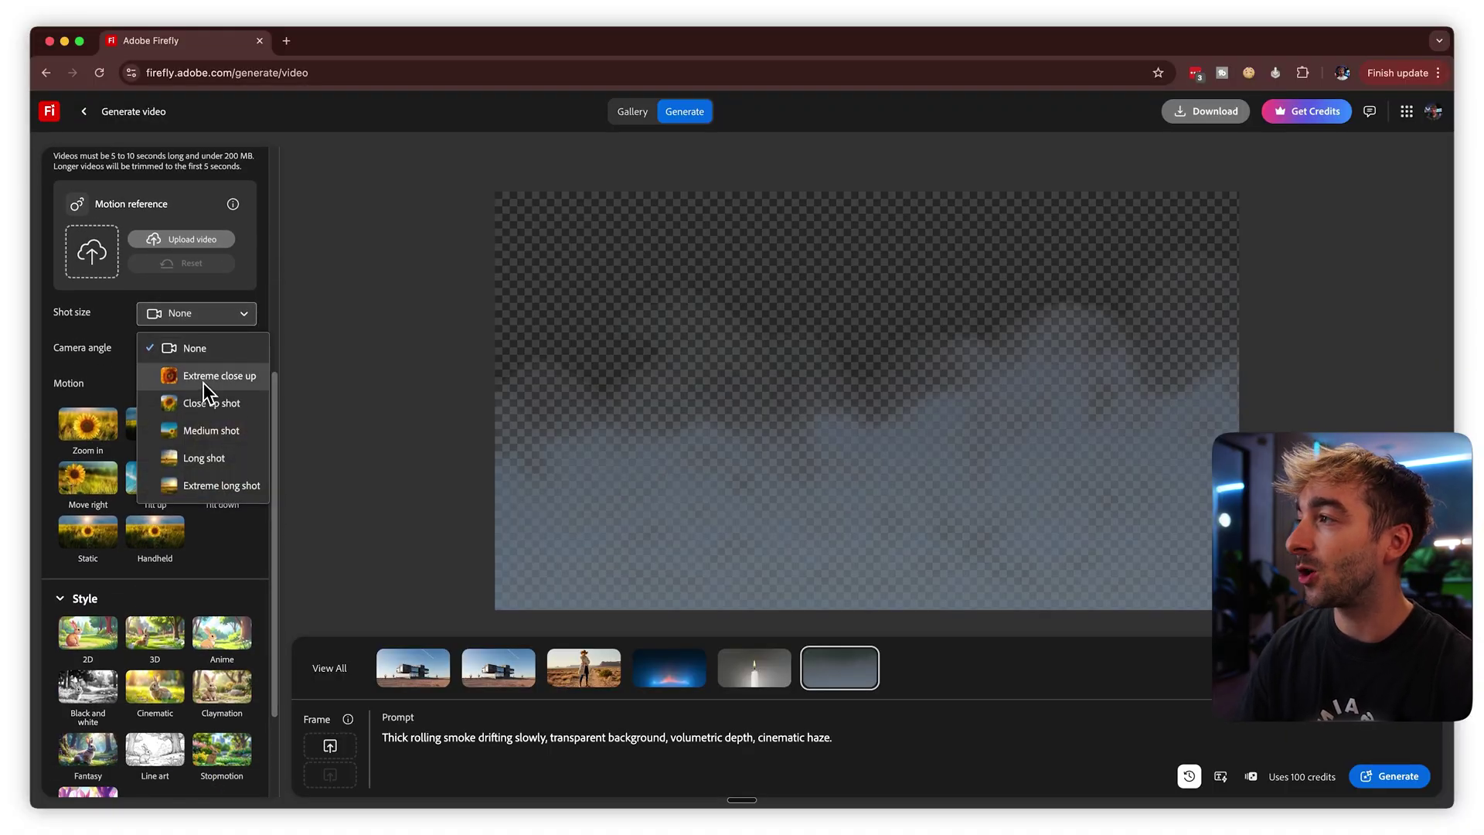
left_click(214, 349)
left_click(231, 353)
left_click(231, 358)
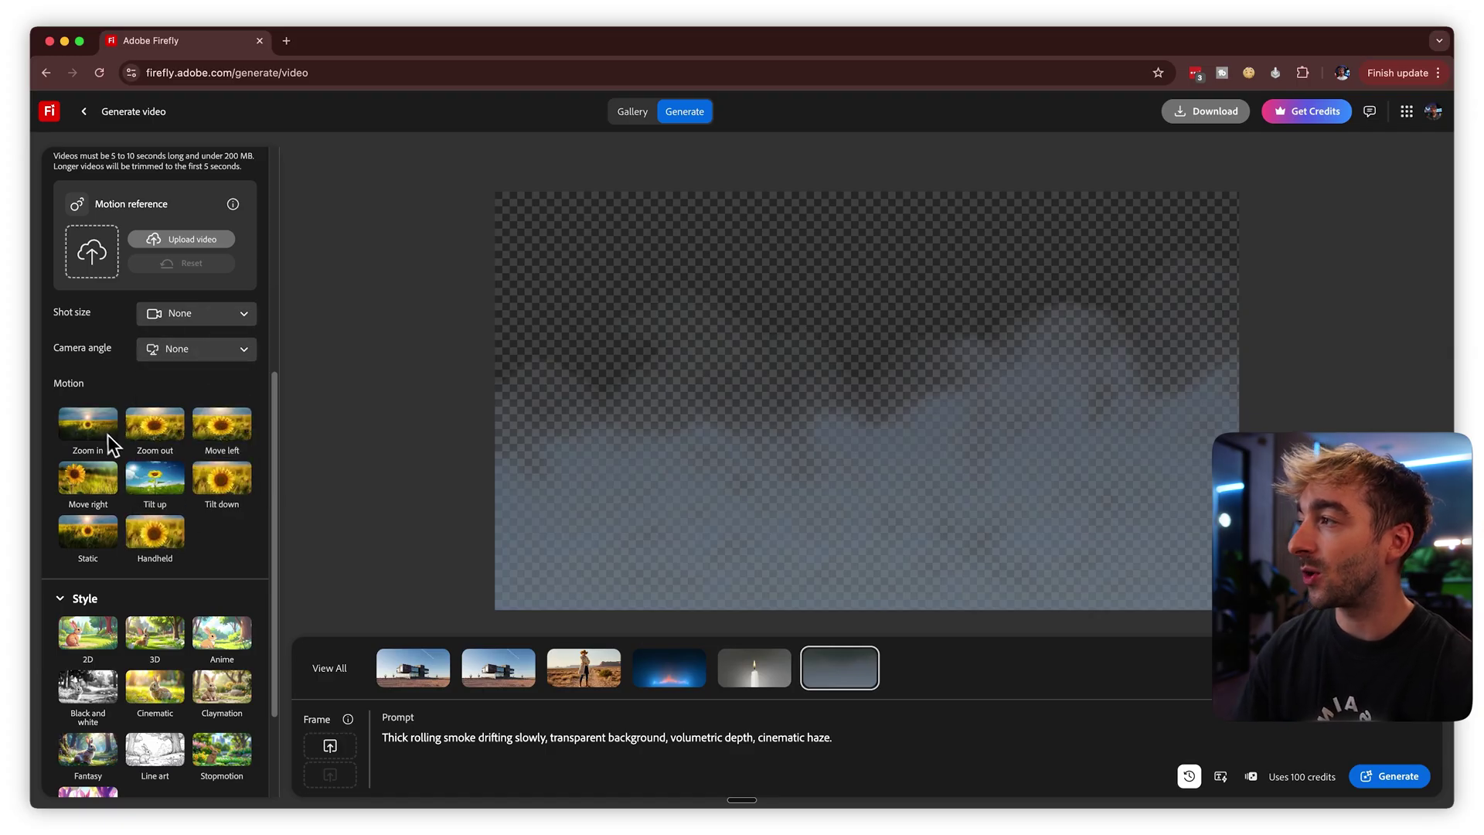
- Try the Zoom in camera motion together with the Anime, Cinematic and Fantasy styles
left_click(87, 424)
scroll(99, 430, "down", 2)
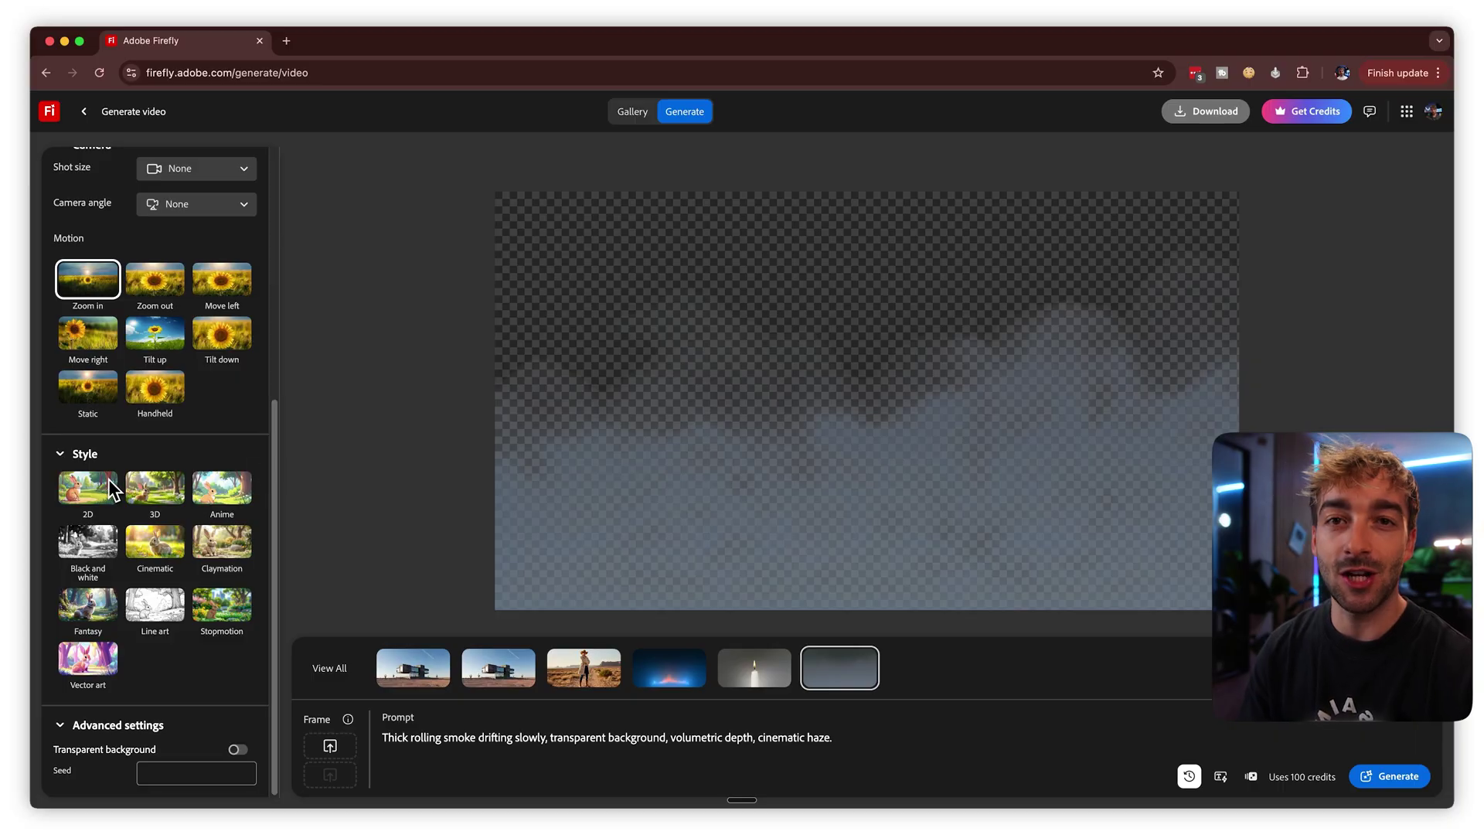
left_click(225, 488)
left_click(179, 555)
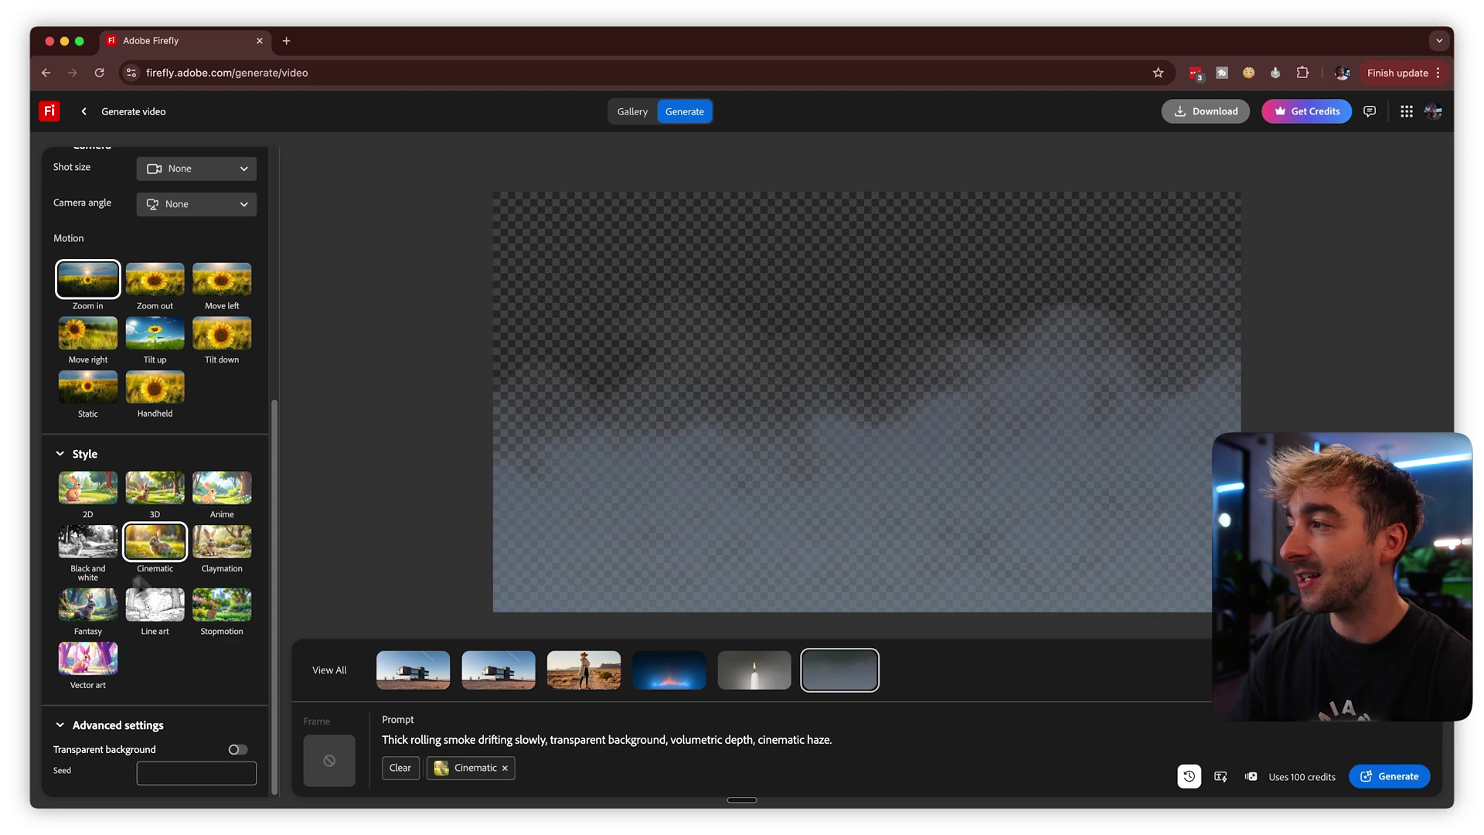
left_click(87, 607)
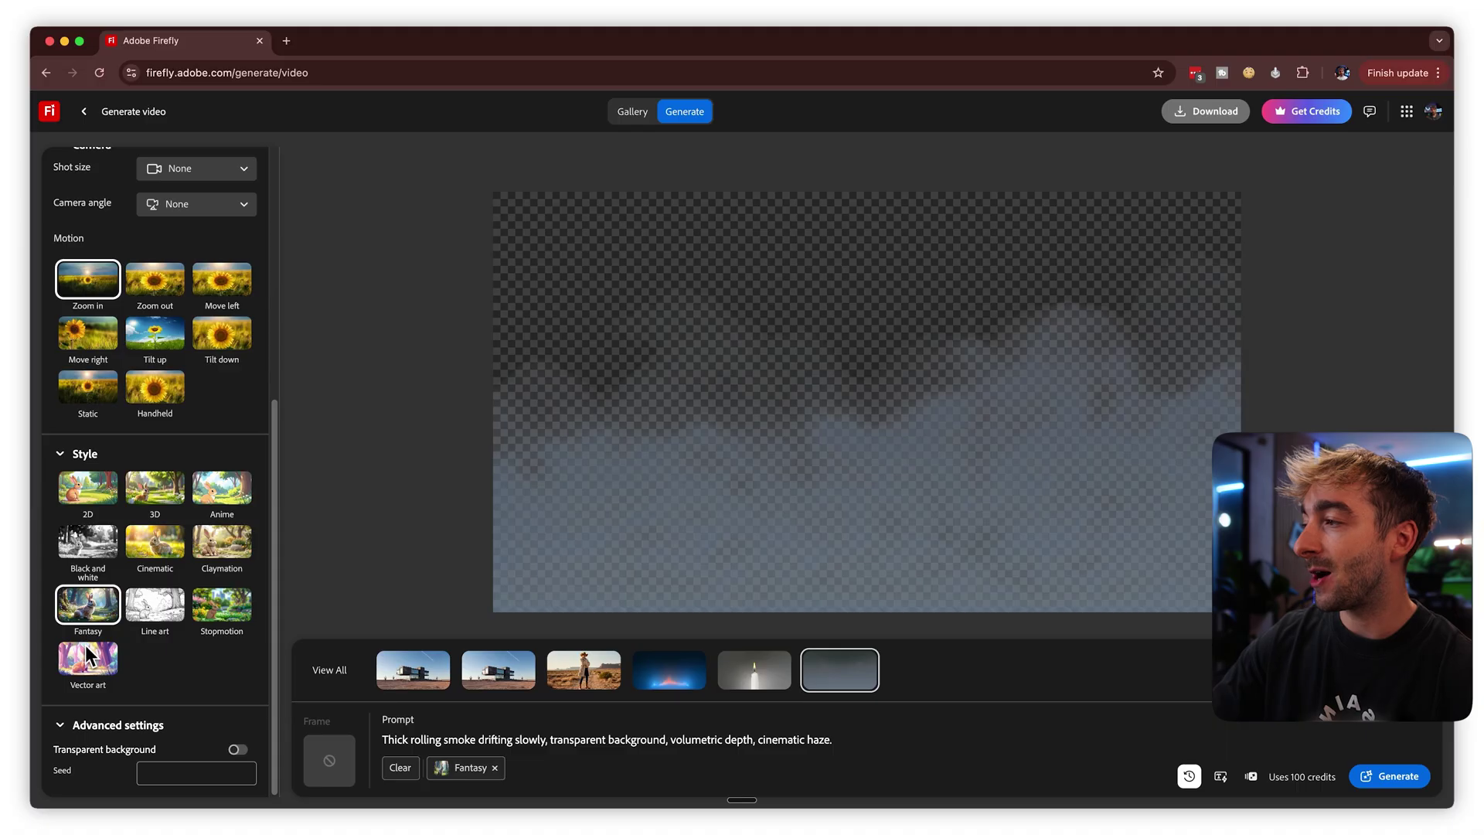
left_click_drag(60, 753, 151, 759)
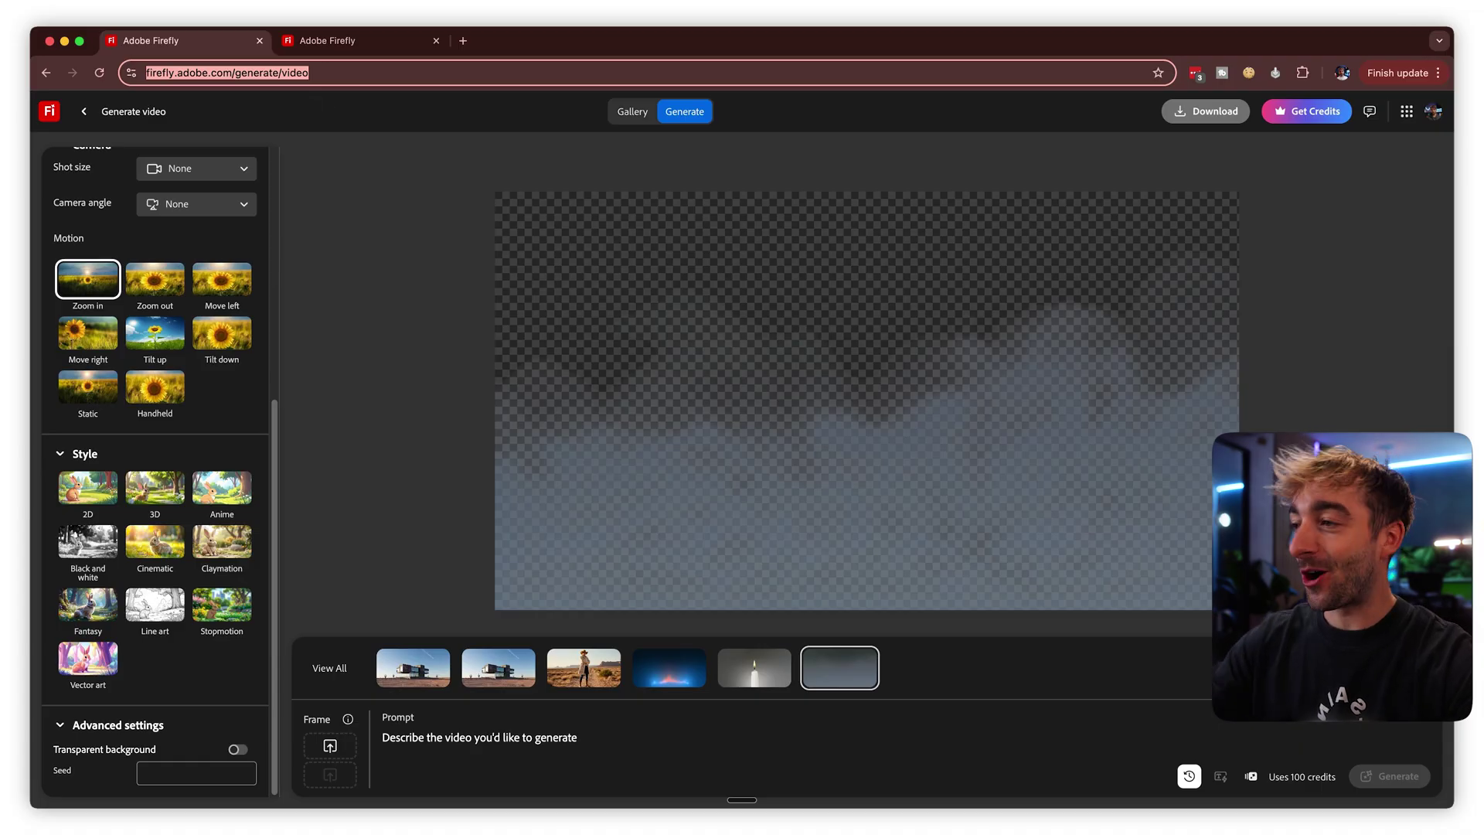
- Enter the prompt "cinematic shot of a woman working in a high rise apartment, morning light spills through a large window in the background"
left_click(494, 736)
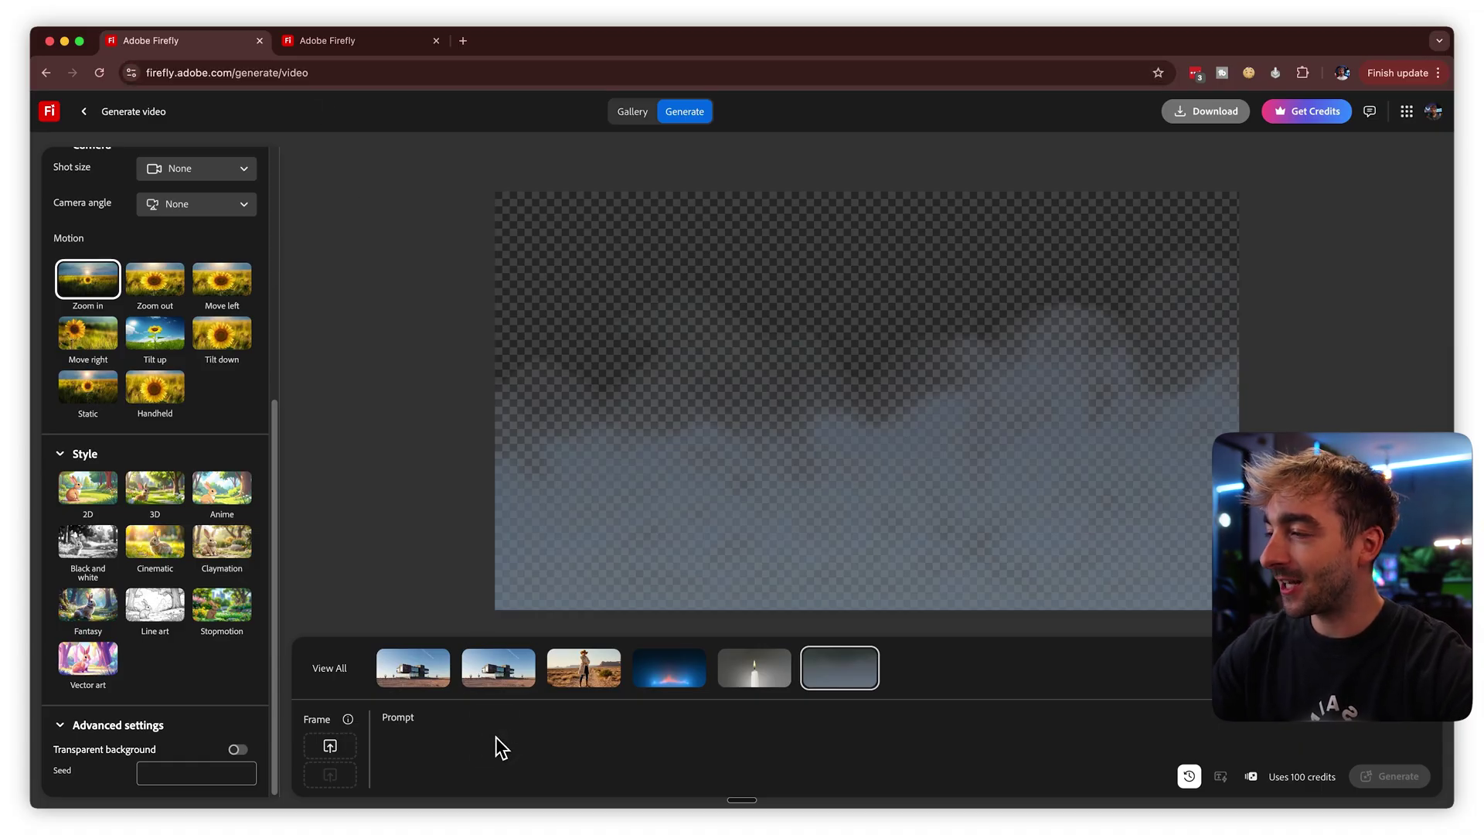
type("cinematic shot of a woman working in a high rise apartment, morning light spills through a large window in the background")
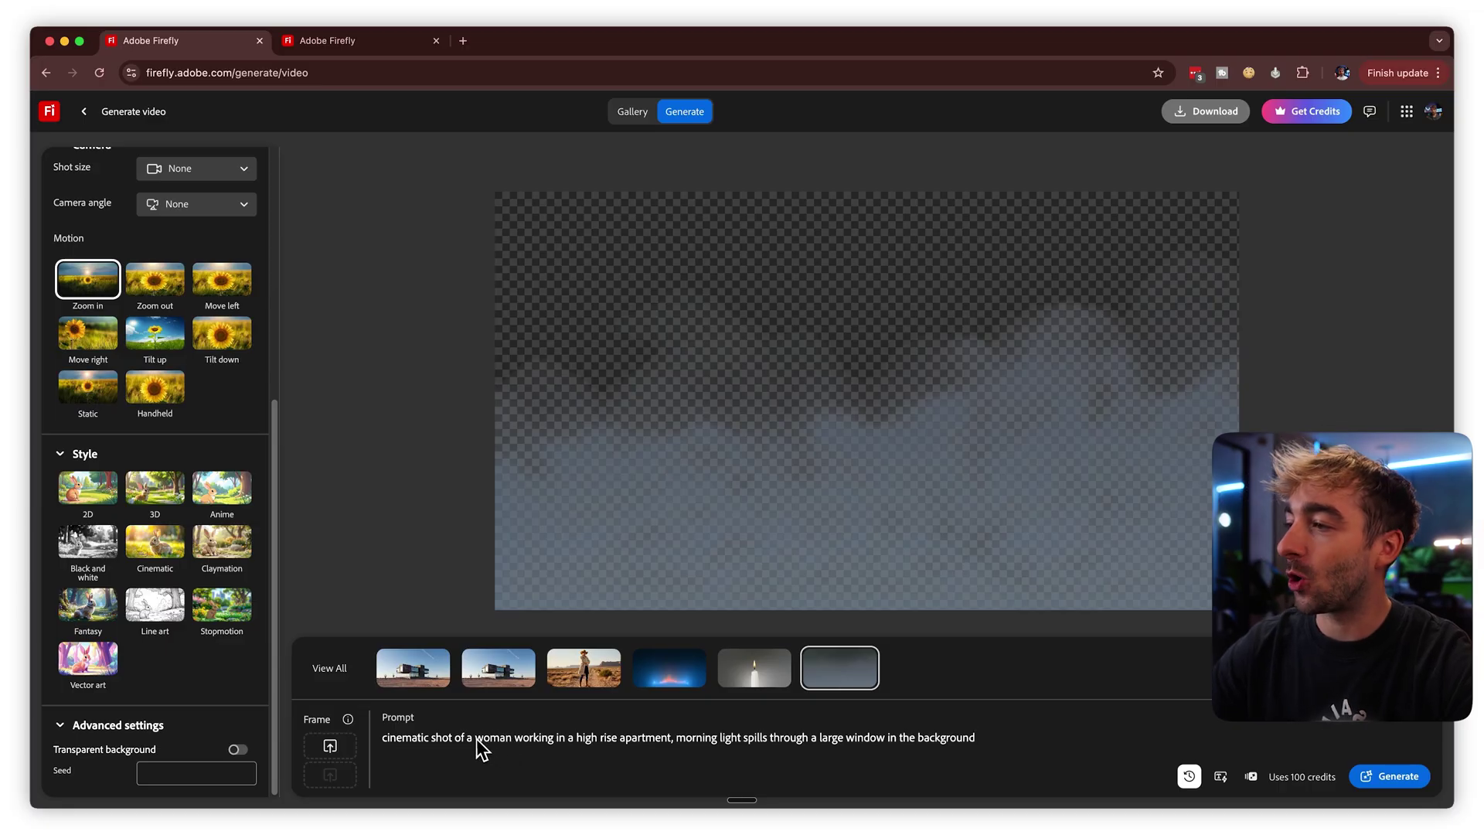
left_click(698, 745)
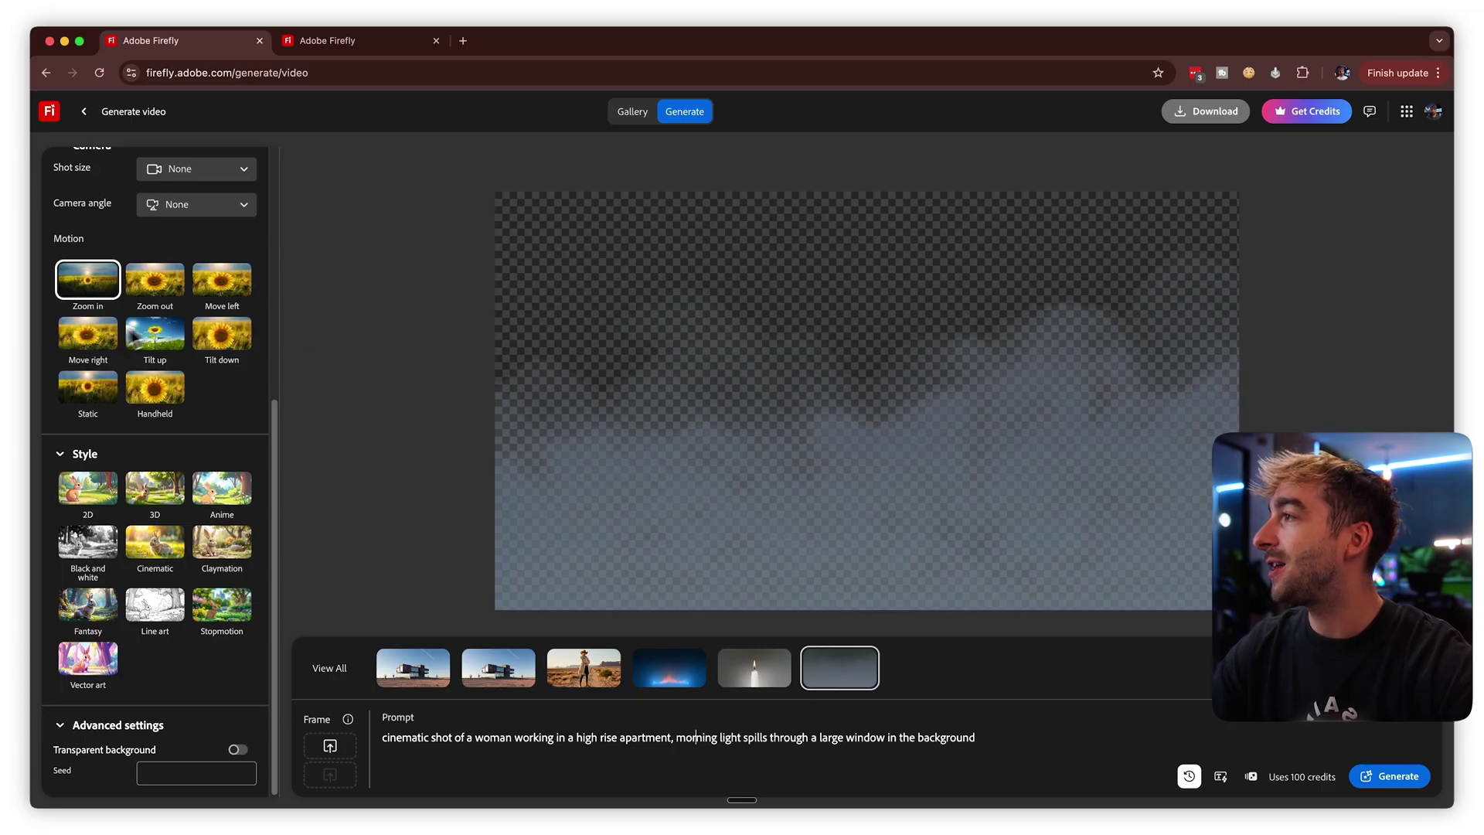
- Set the video's camera motion to Zoom out, its style to Cinematic and its resolution to 1080p
left_click(170, 290)
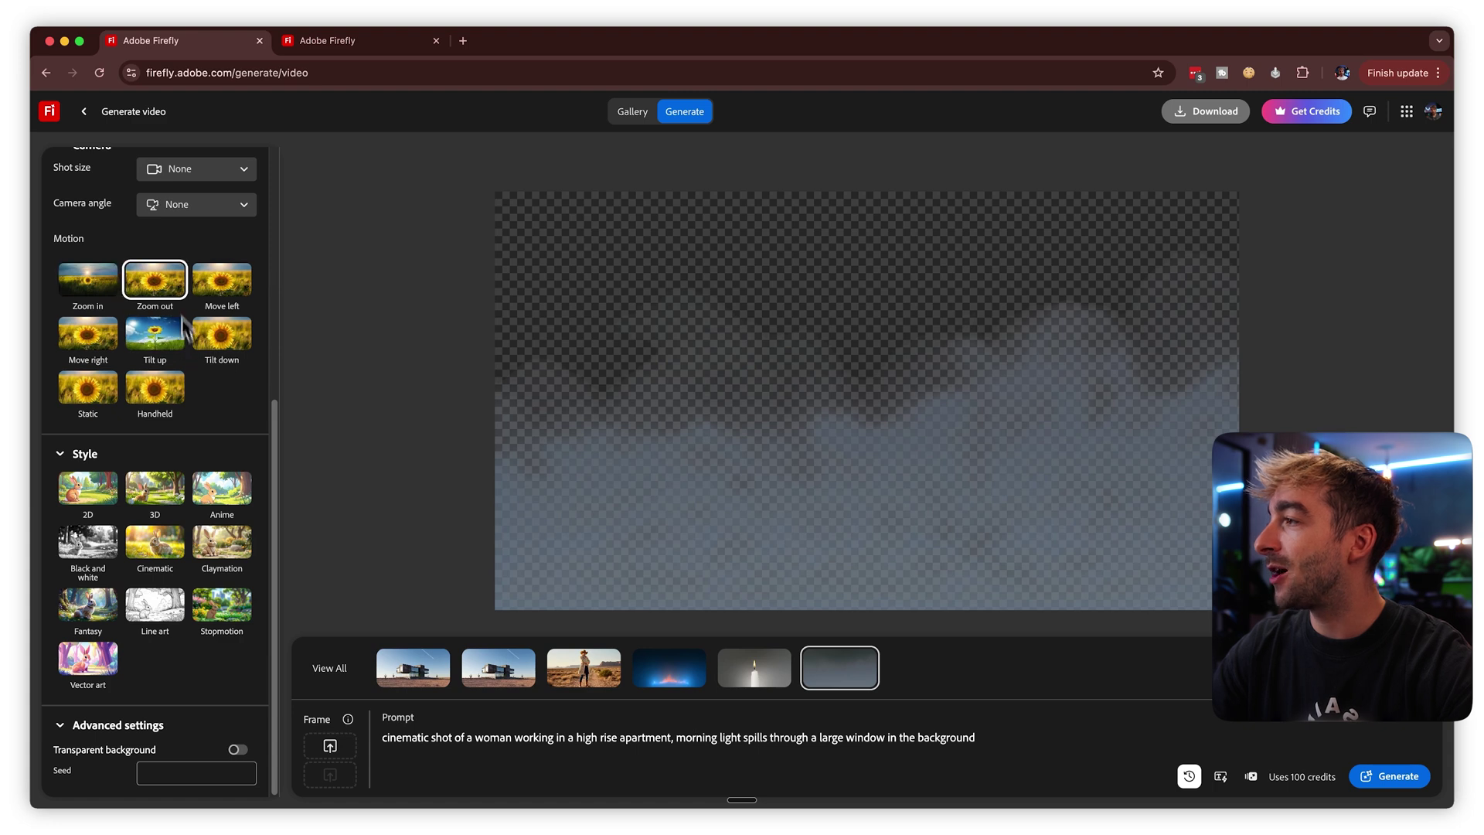
left_click(147, 546)
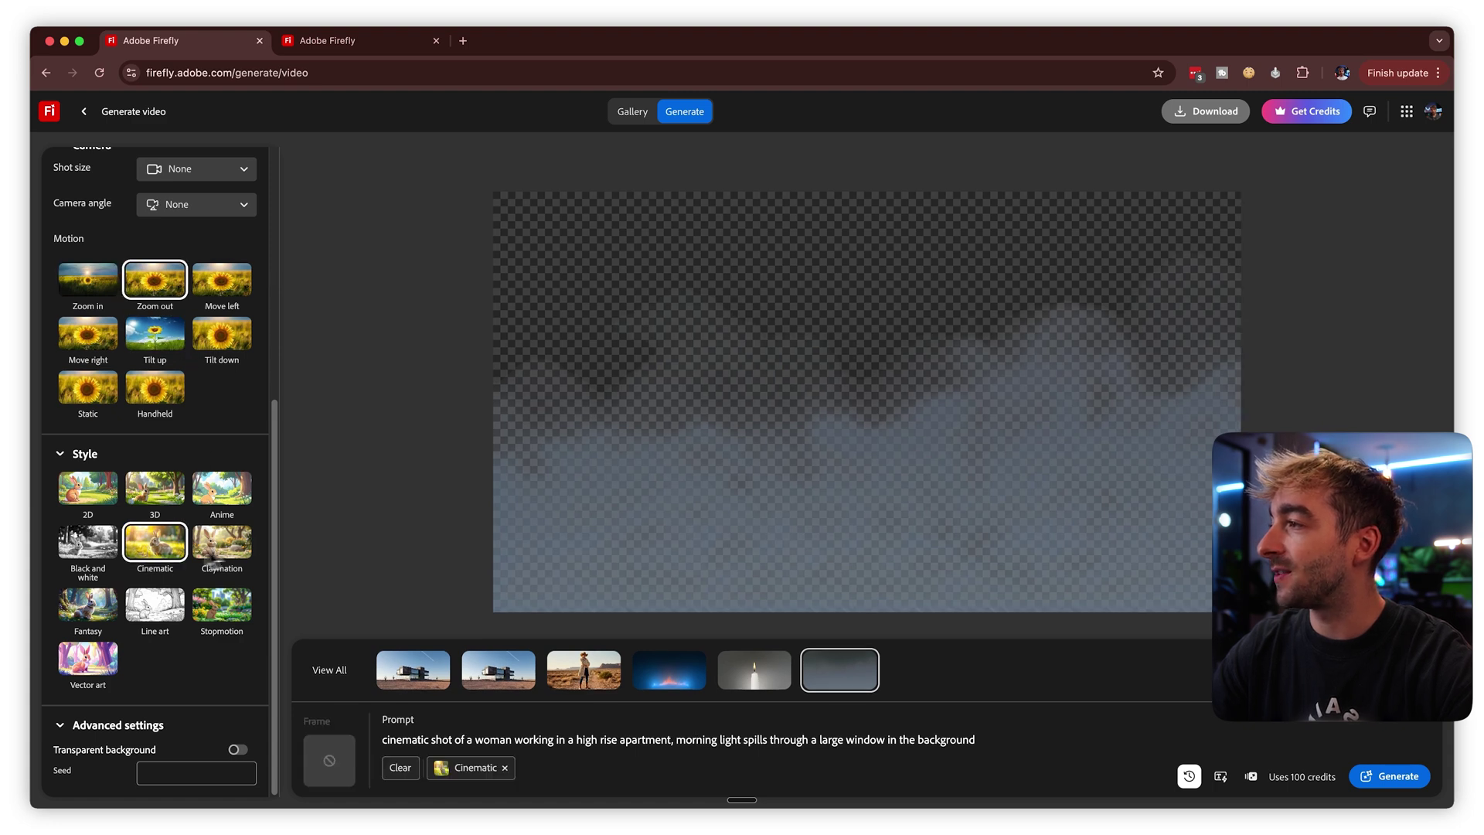
left_click_drag(275, 553, 287, 267)
left_click(183, 222)
left_click(187, 309)
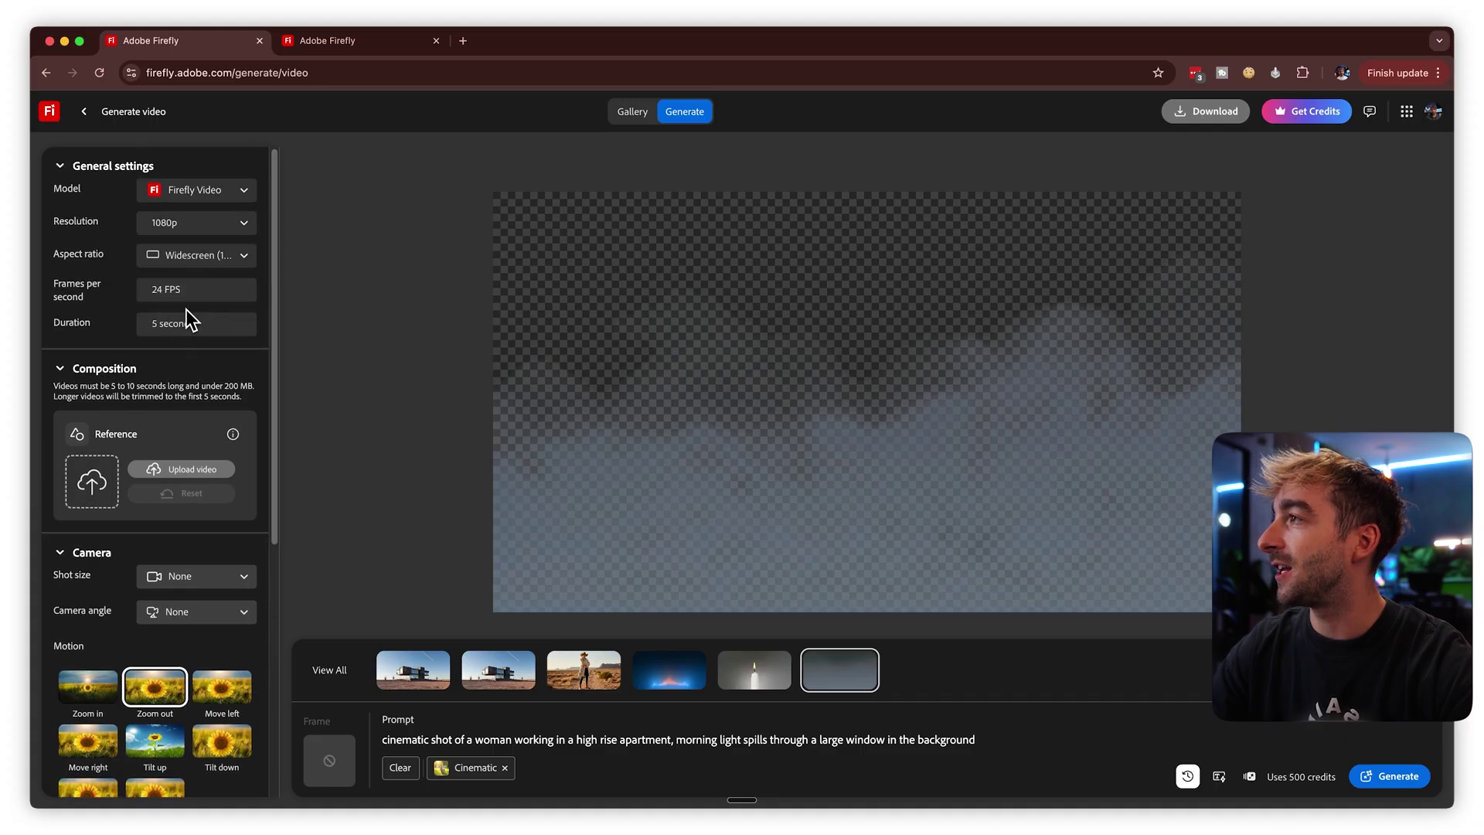
- Enhance the written prompt with Firefly's prompt enhancer and generate the video from it
scroll(262, 333, "down", 2)
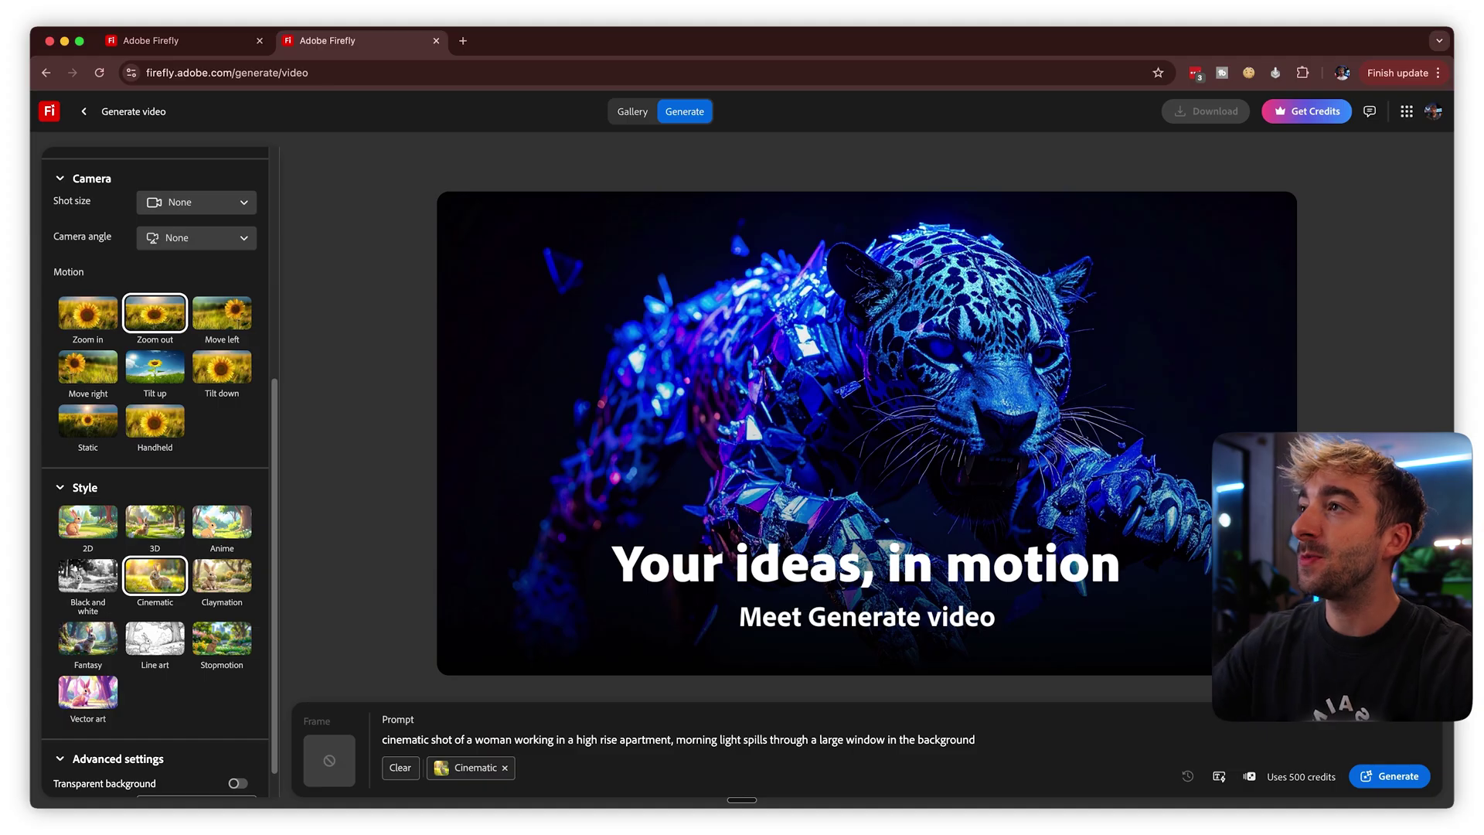
mouse_move(605, 512)
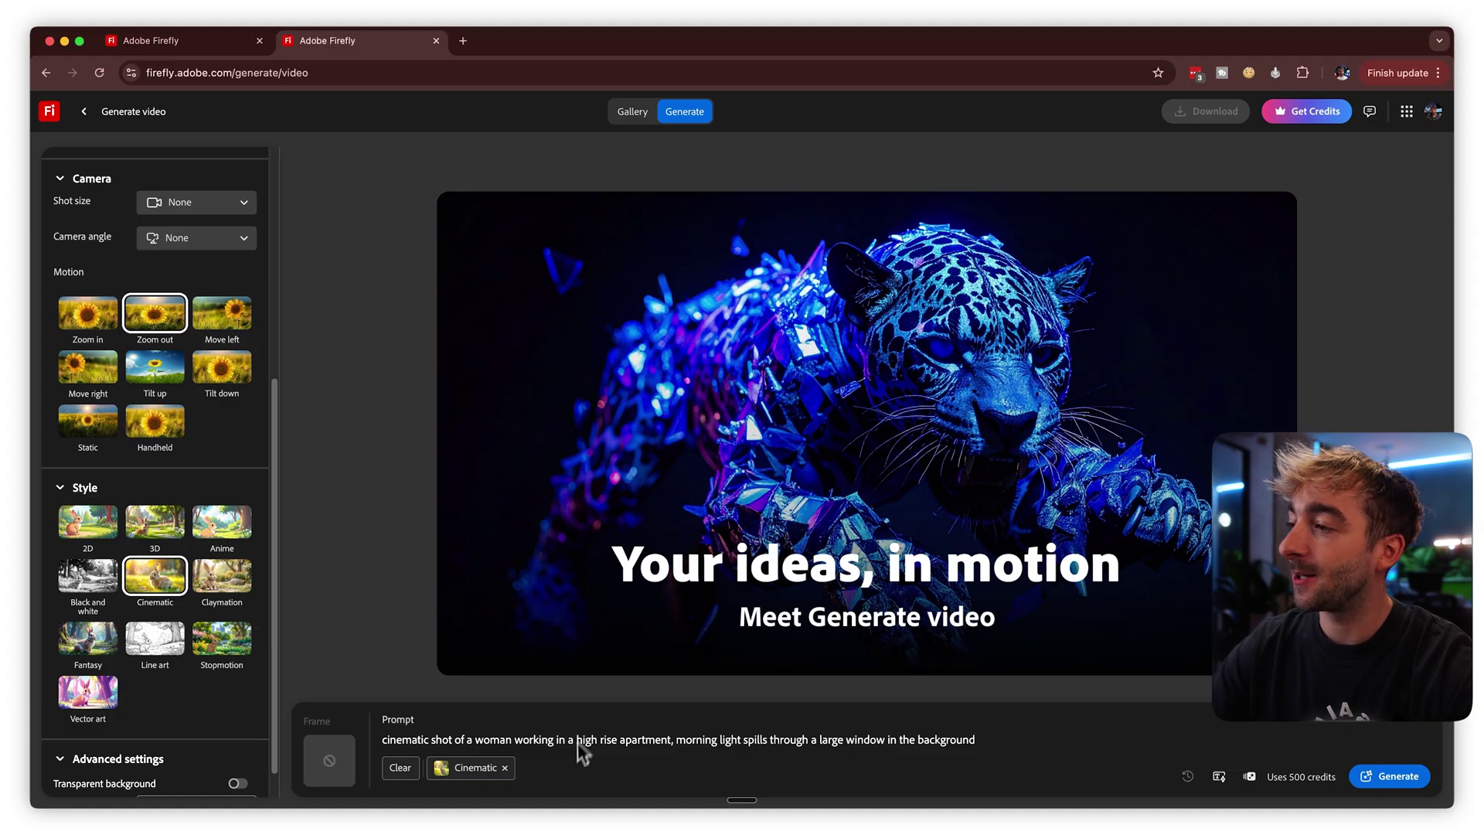
scroll(159, 551, "up", 1)
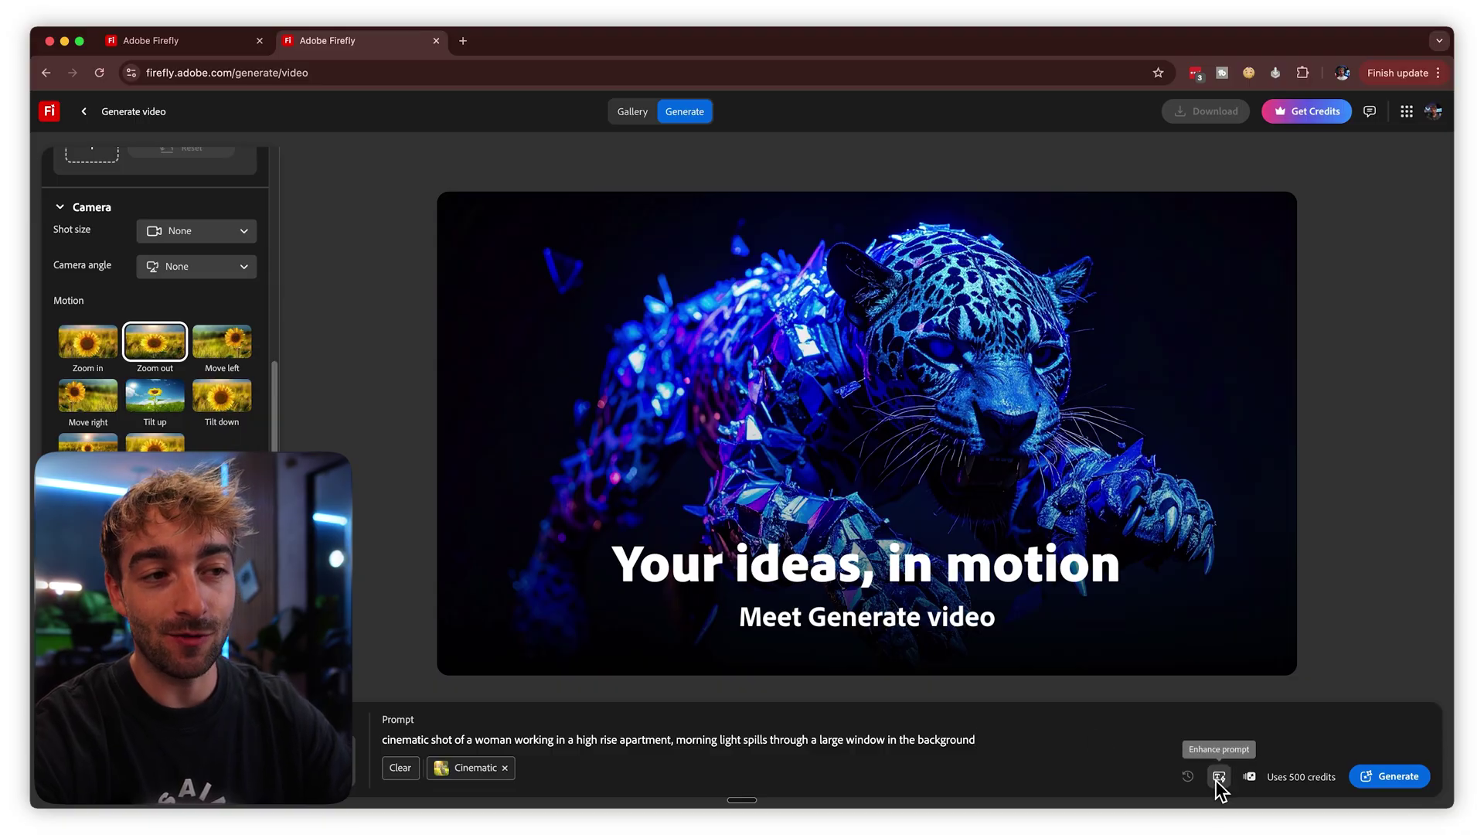
left_click(1219, 776)
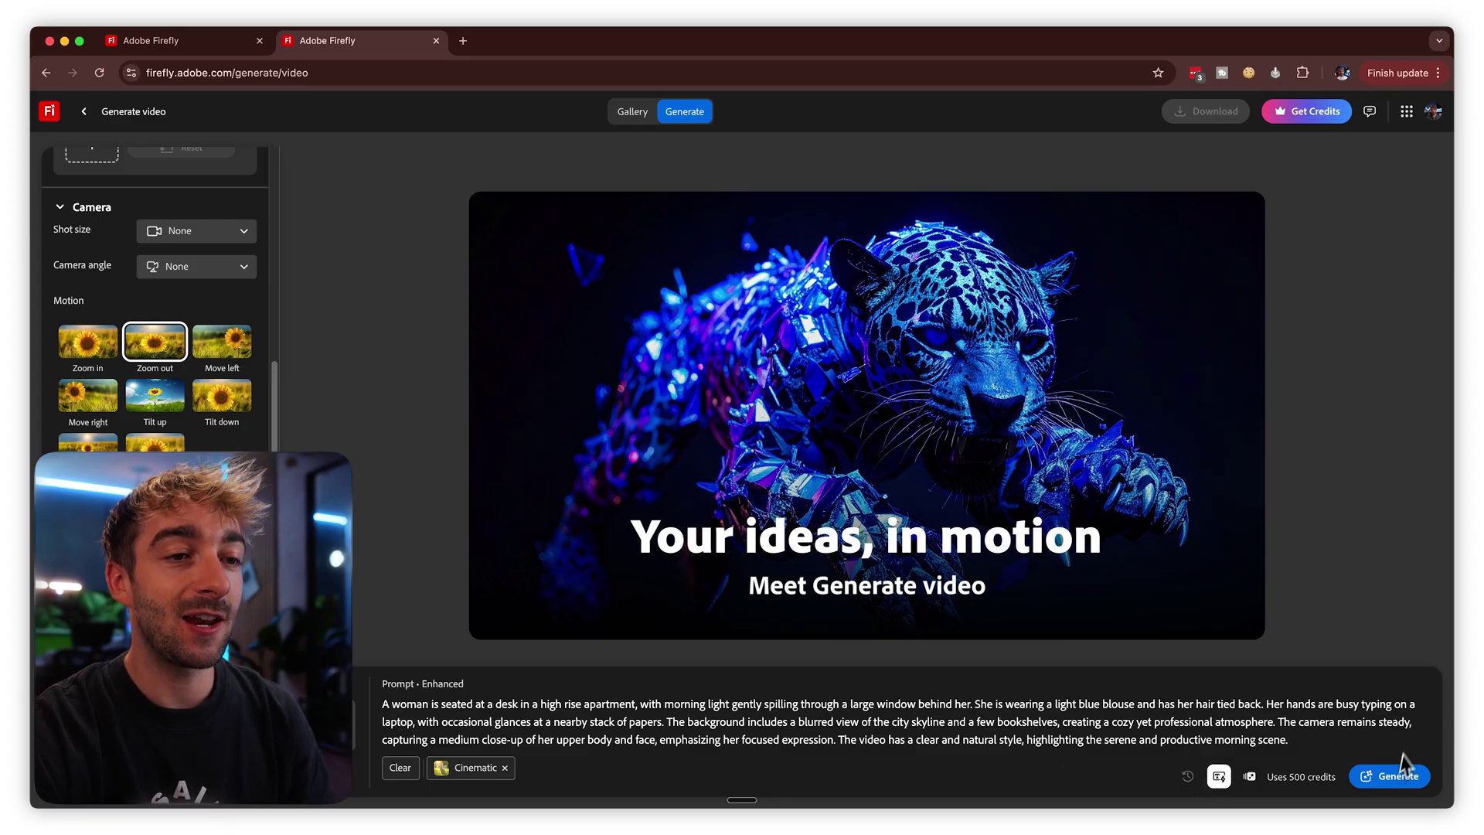
left_click(1386, 776)
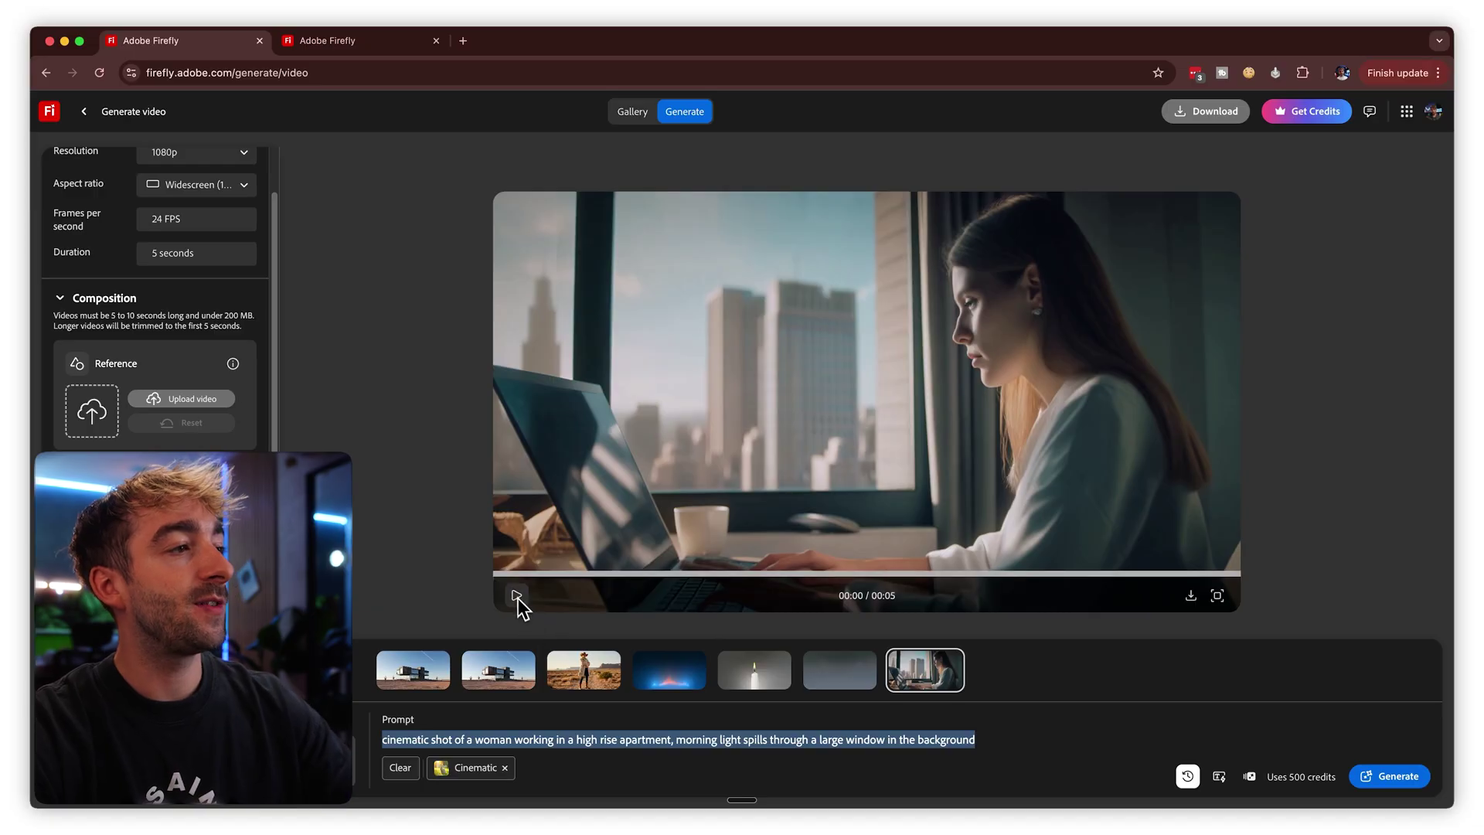
- Play the video generated from the original prompt and view the enhanced-prompt version in the other browser tab
left_click(516, 596)
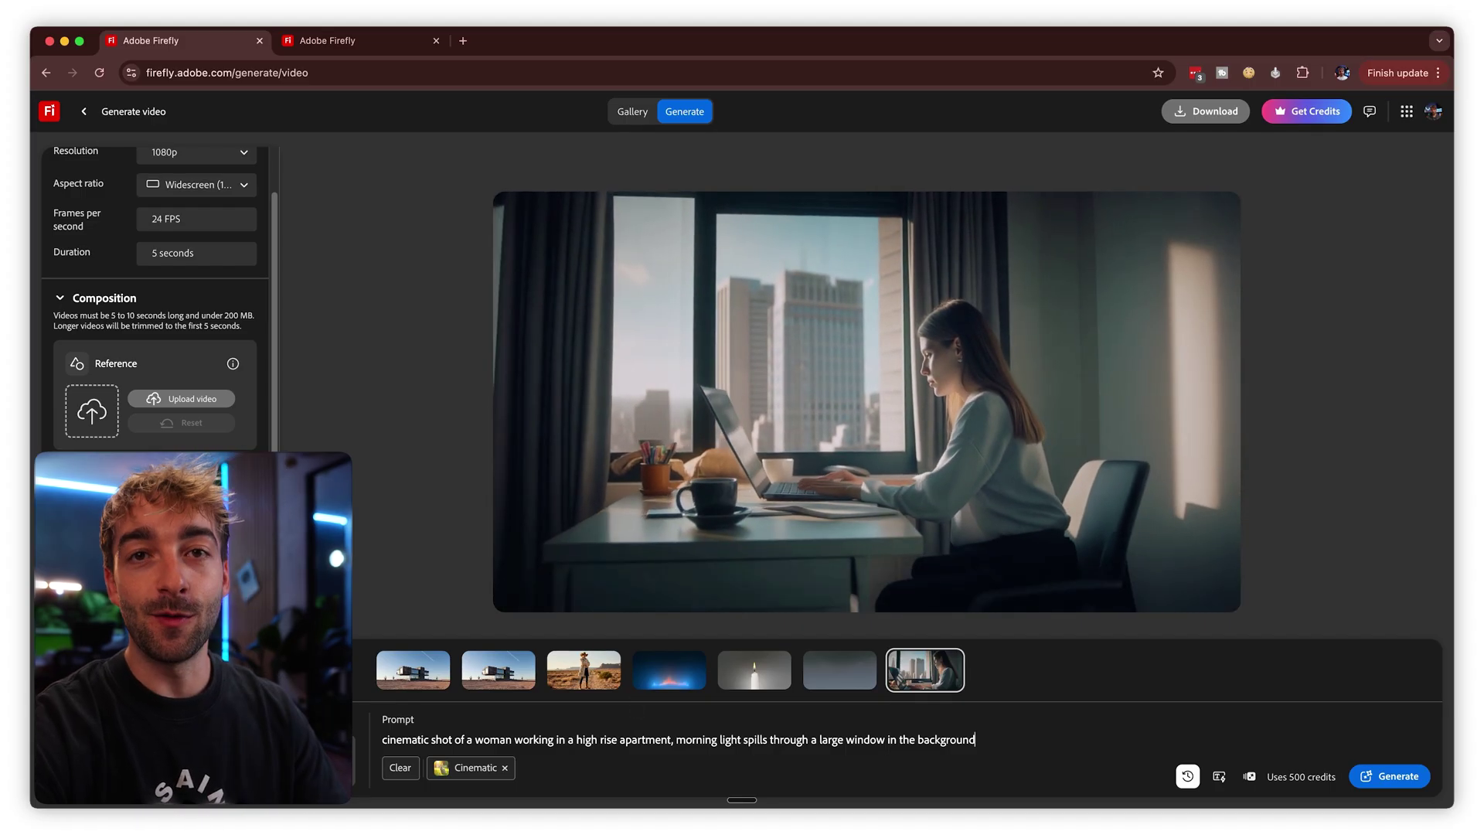
left_click(346, 44)
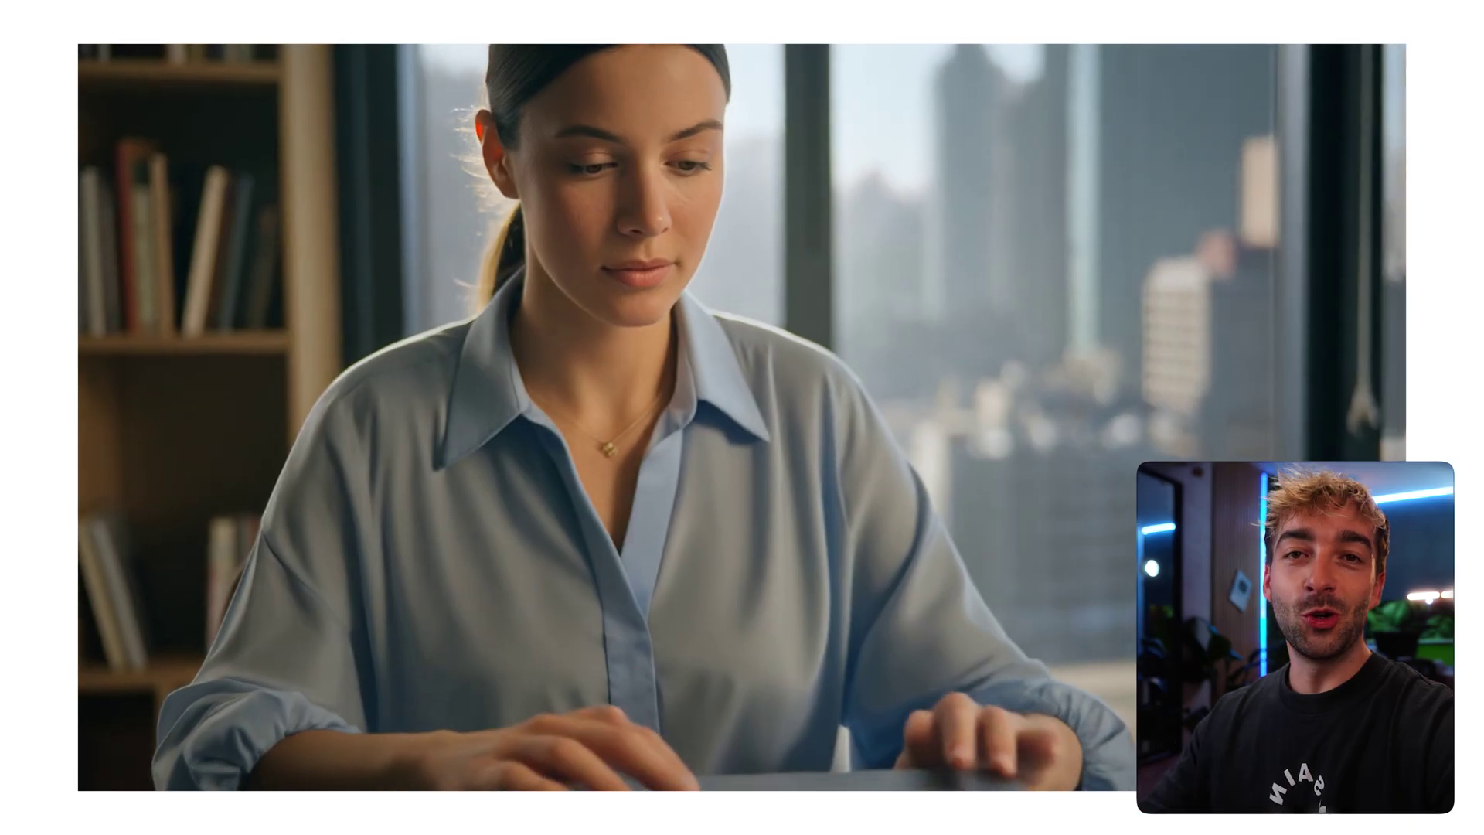
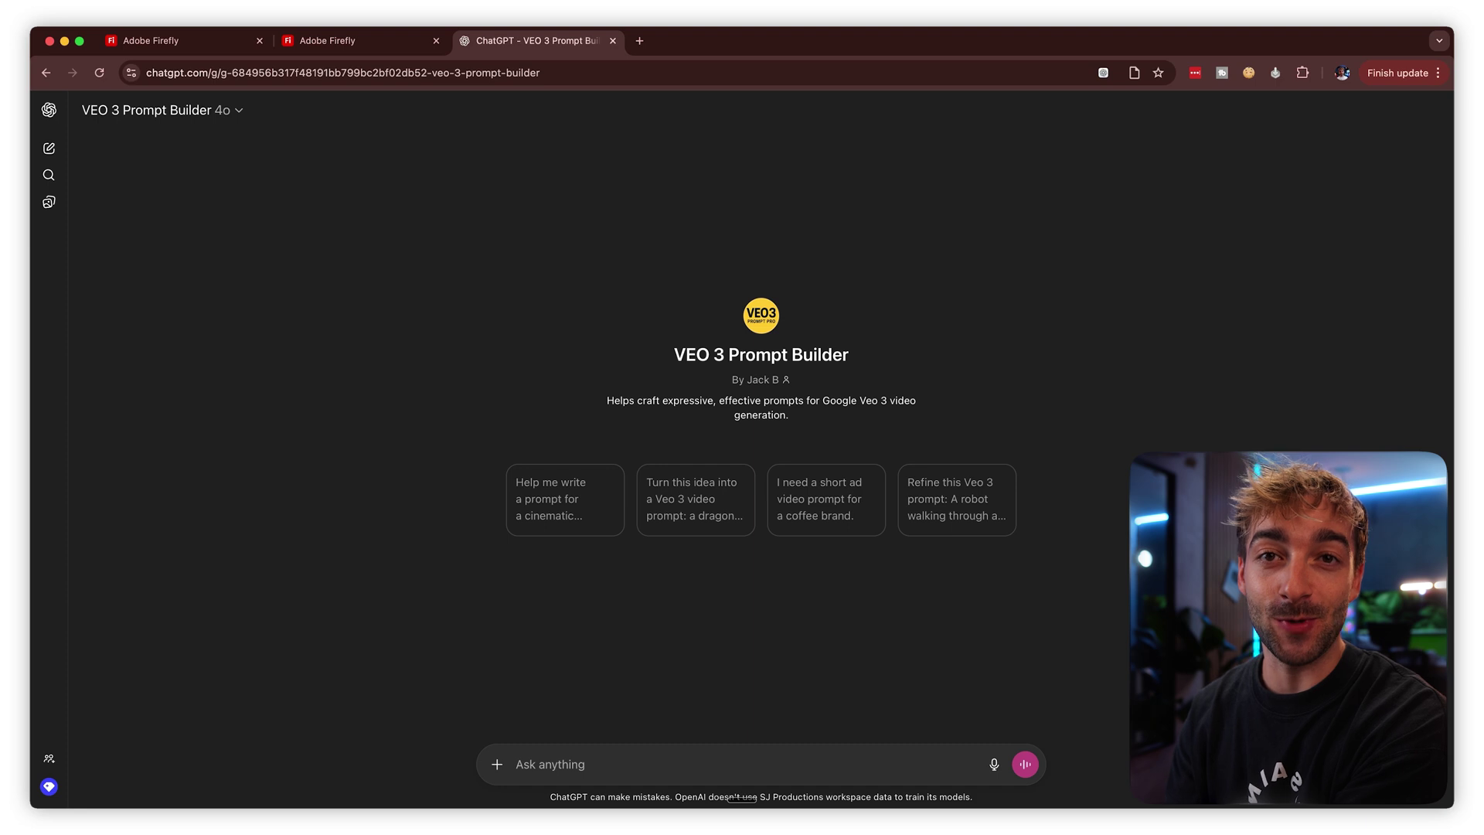
- Write a request for a cinematic text-to-video prompt about "remote work" with someone at a laptop by a window, city skyline, or home office setup
type("give me a cinematic text to video prompt for a video about \"remote work,\" I want it to feel cinematic the shot i need is of someone working at a laptop by a window, city skyline, or a home office setup.")
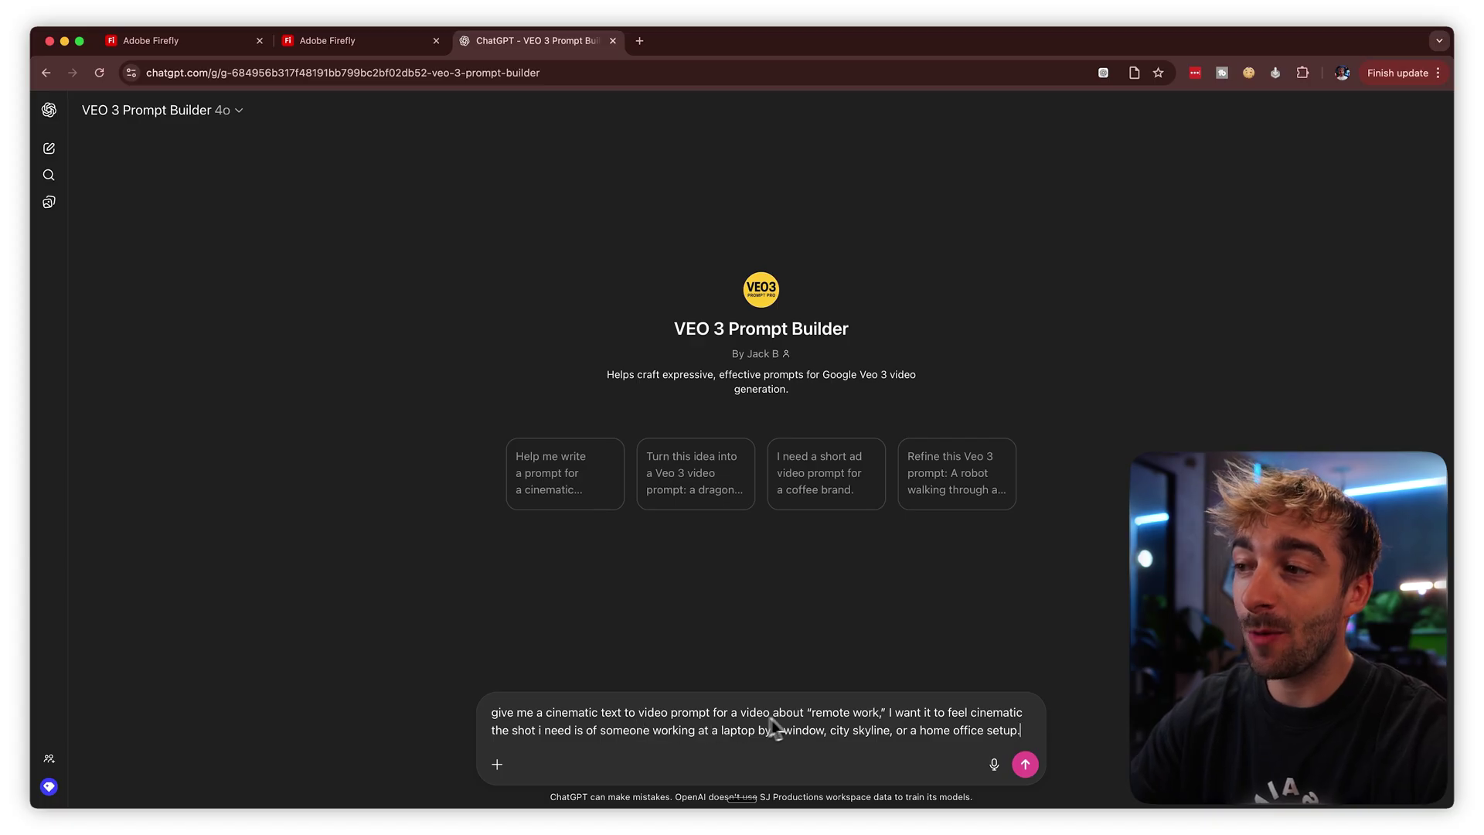
left_click(997, 718)
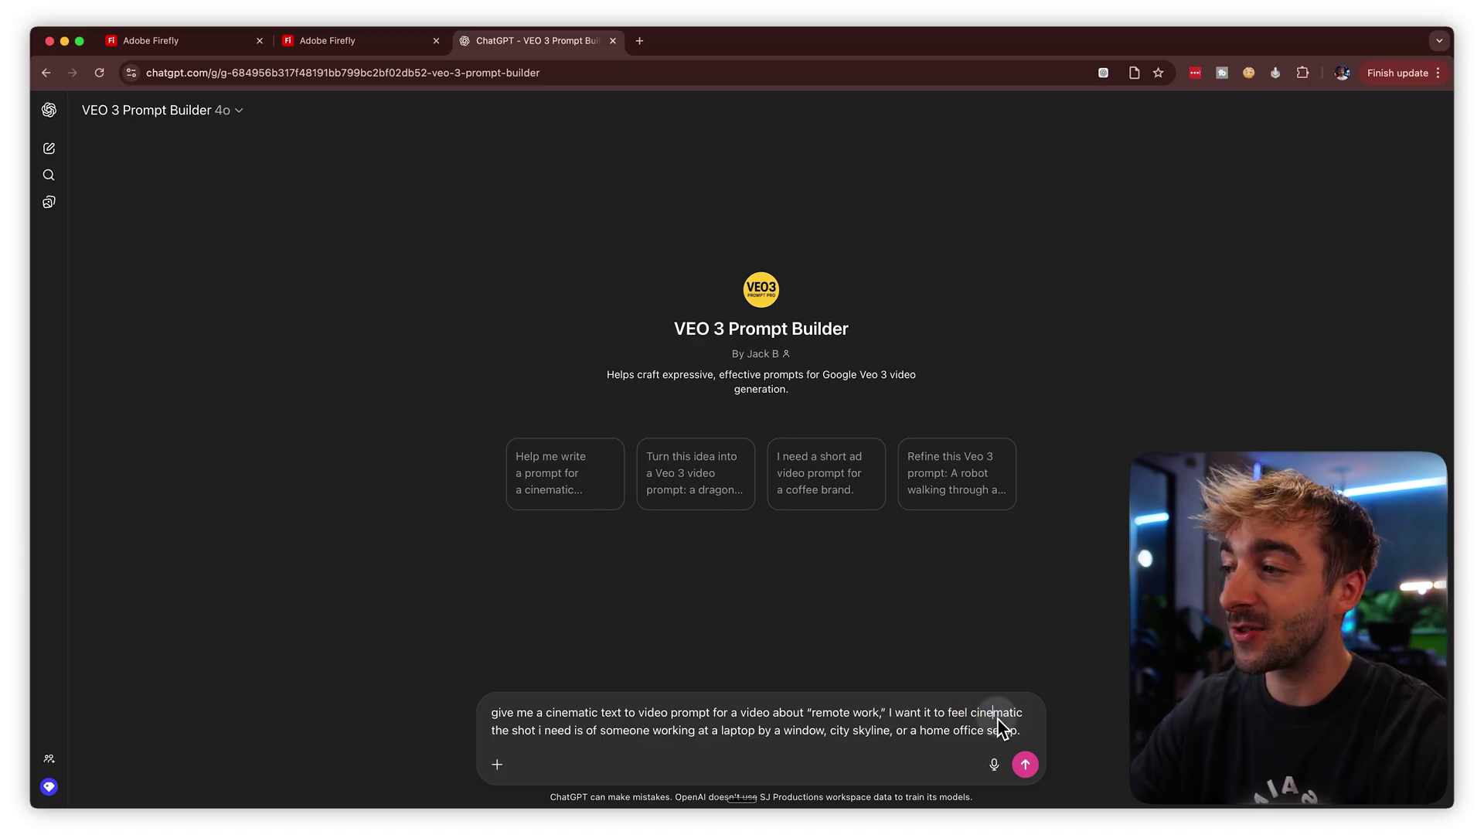
left_click(568, 731)
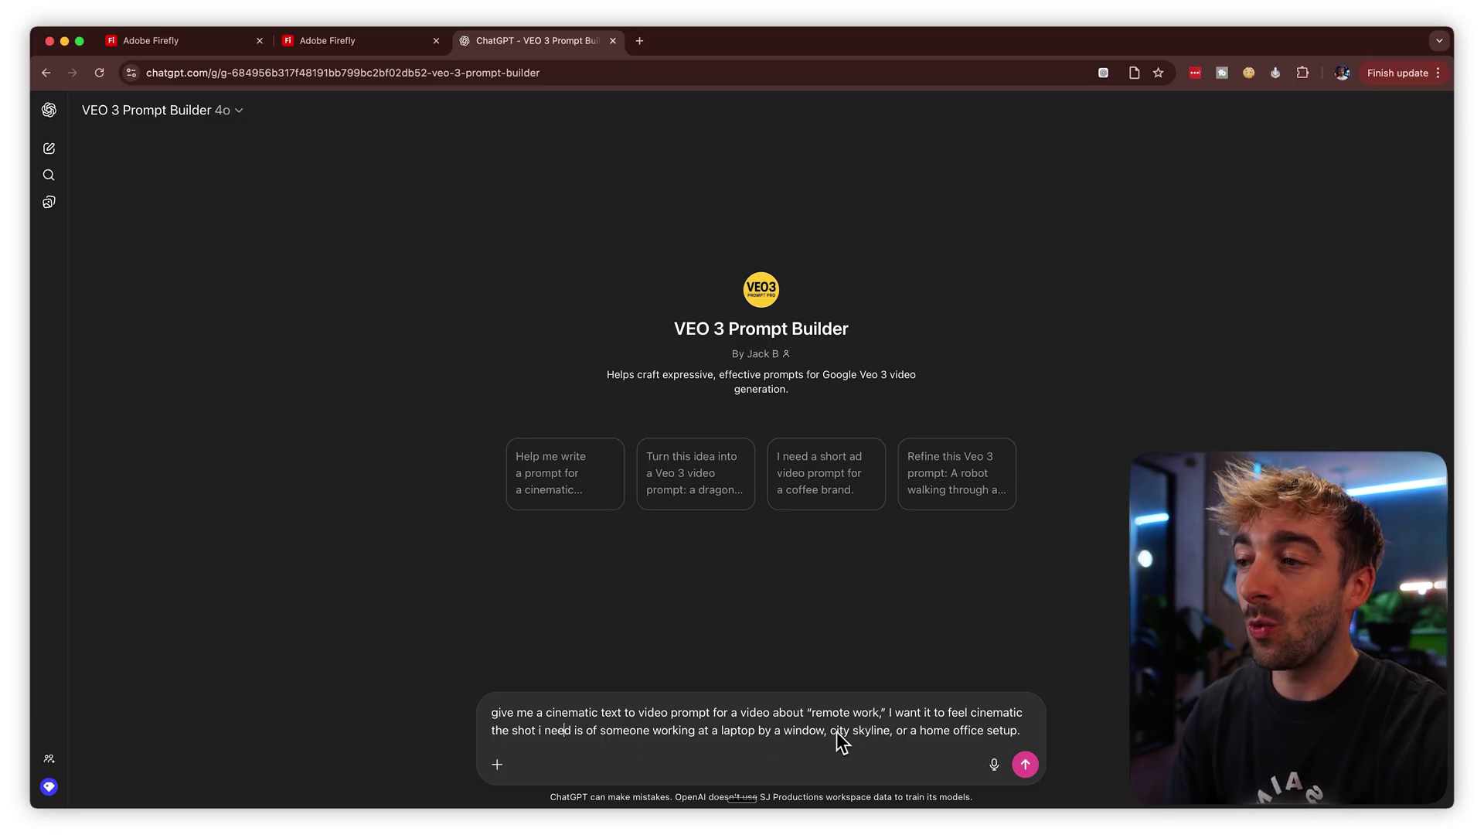
left_click_drag(897, 738, 992, 731)
left_click(992, 732)
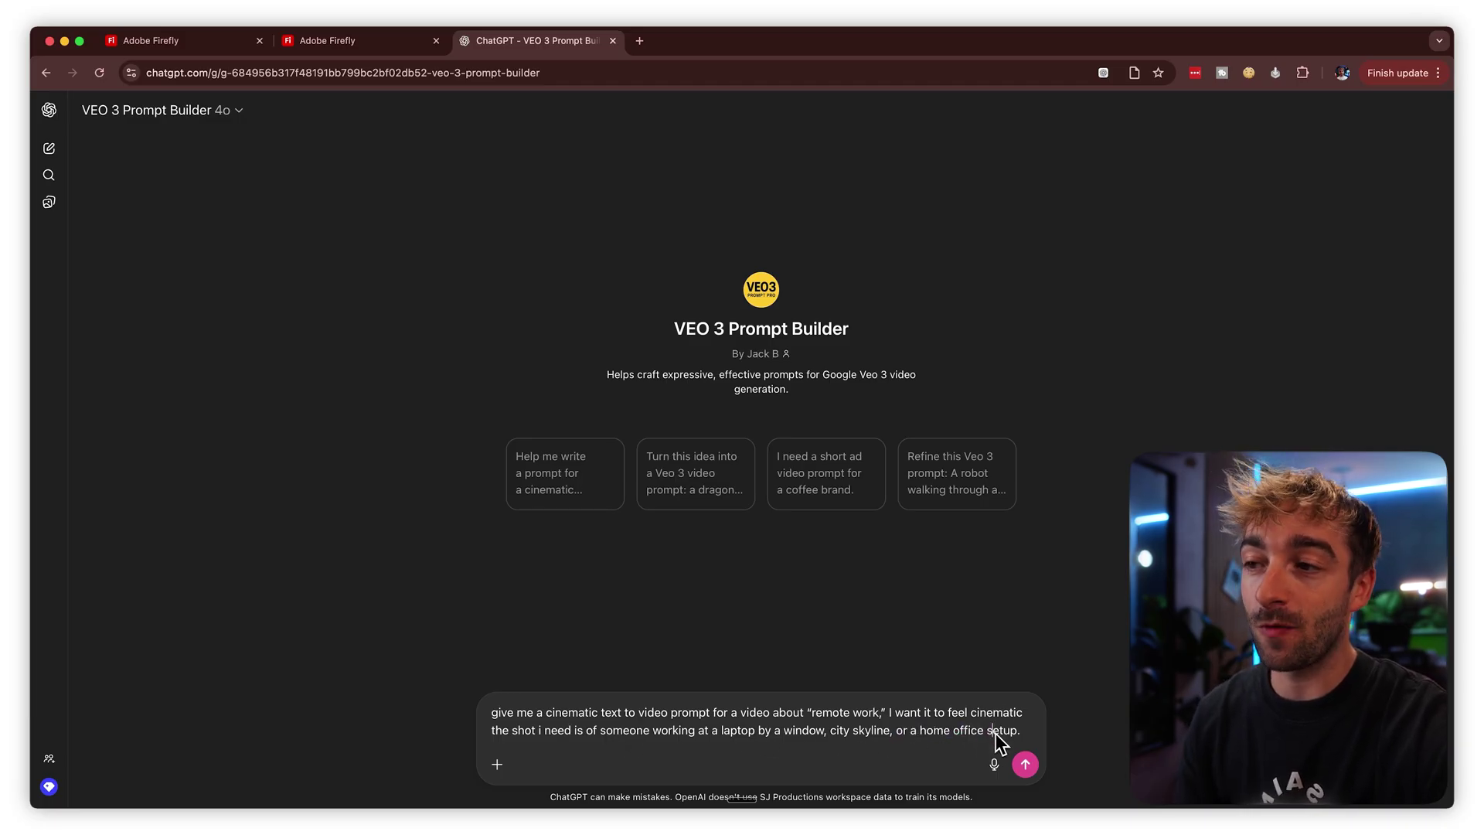
left_click(1022, 733)
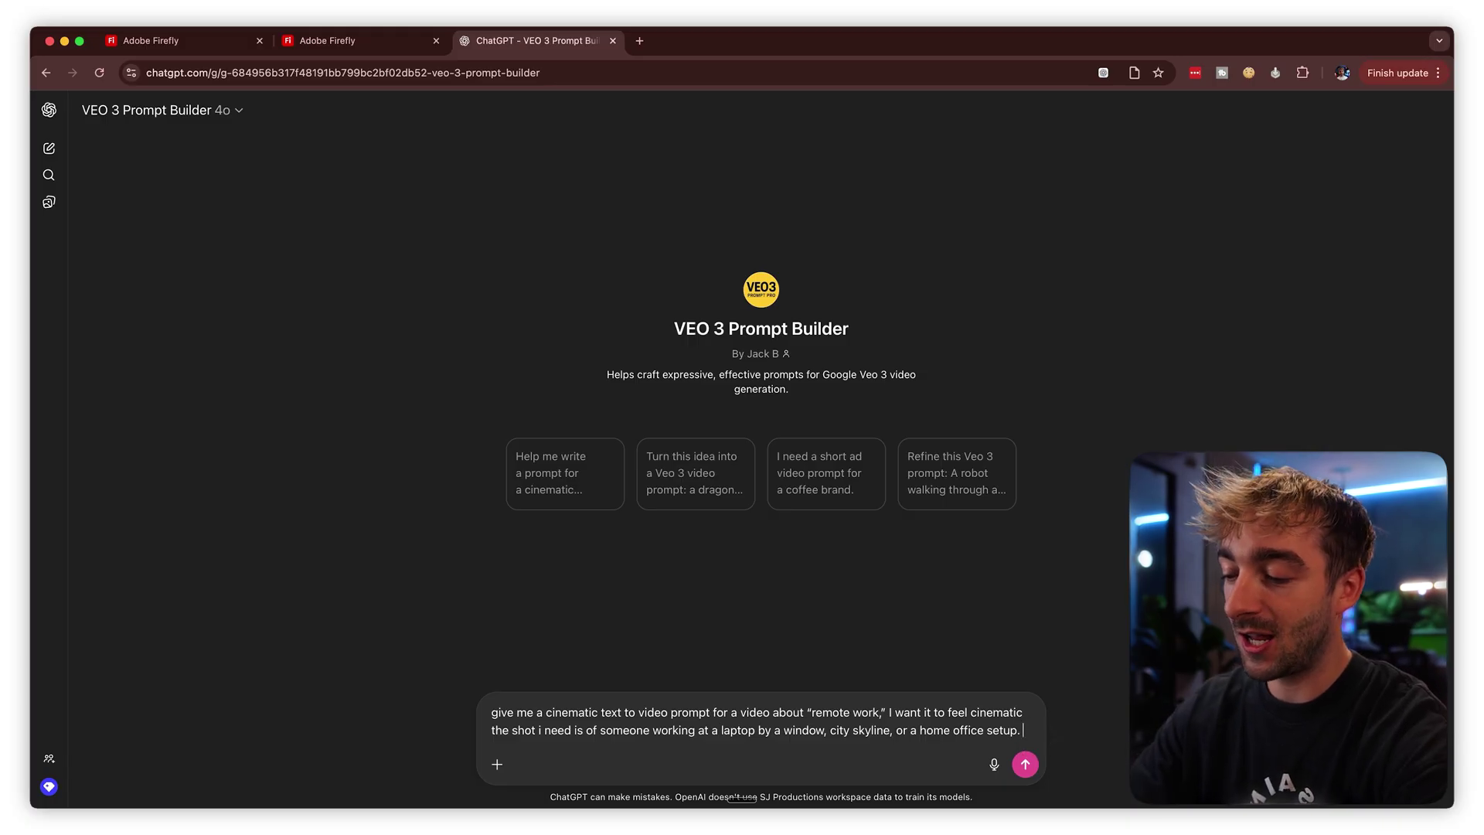
- Add "give me the checklist first before the prompt" to the request and send it
type("give me the check")
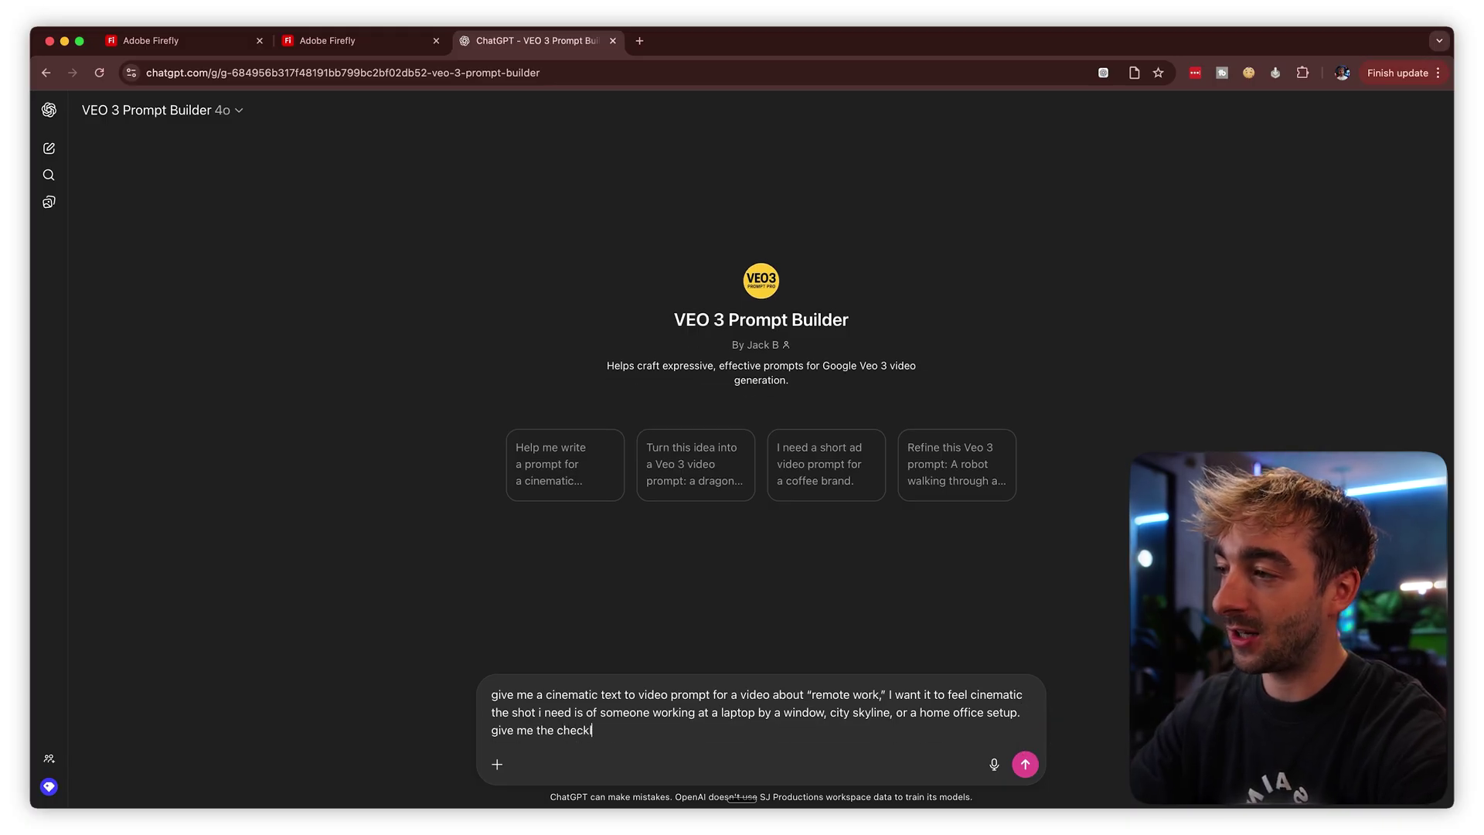
type("list first before the promp")
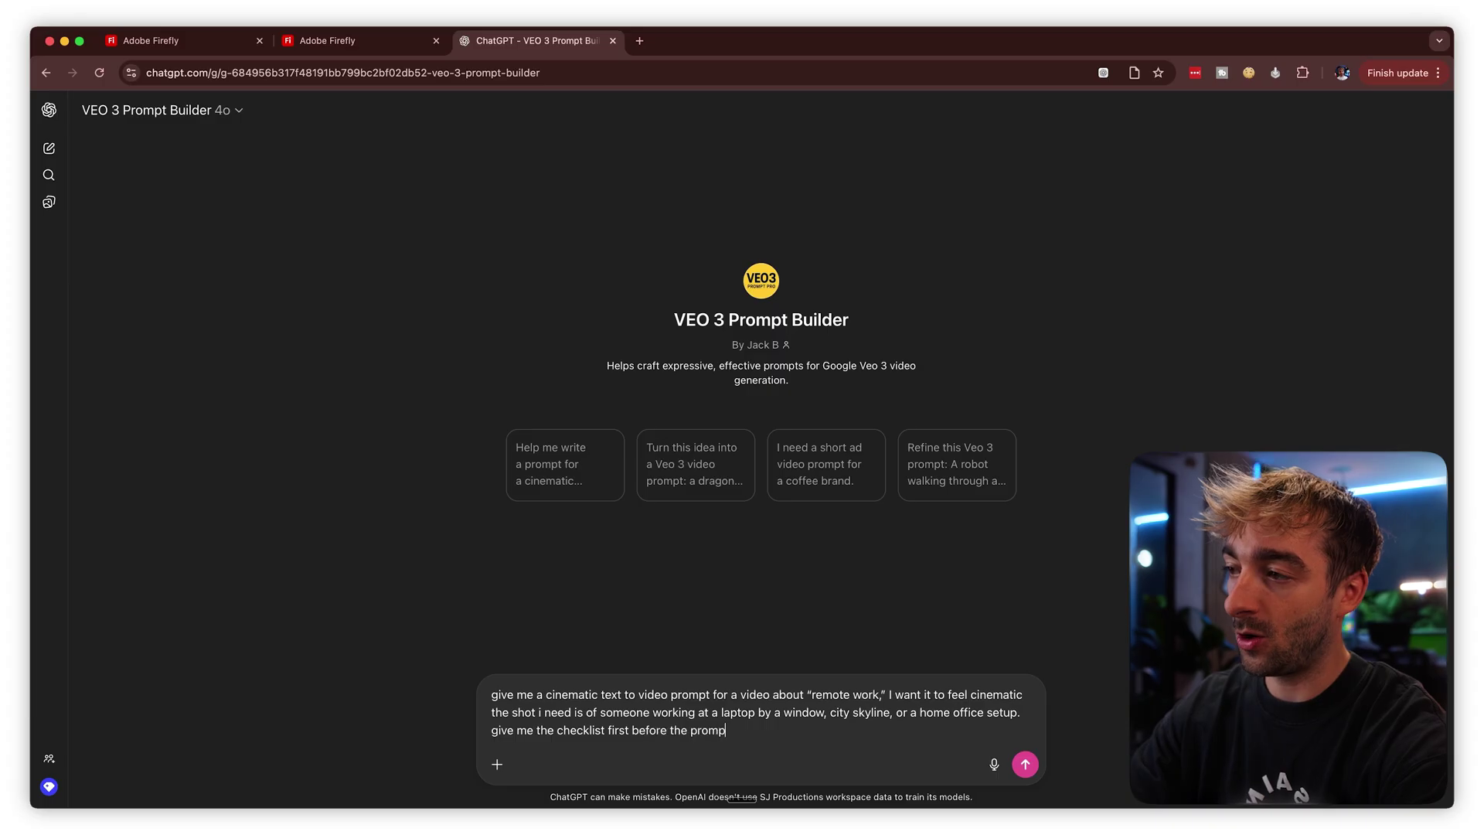
type("t")
key("Return")
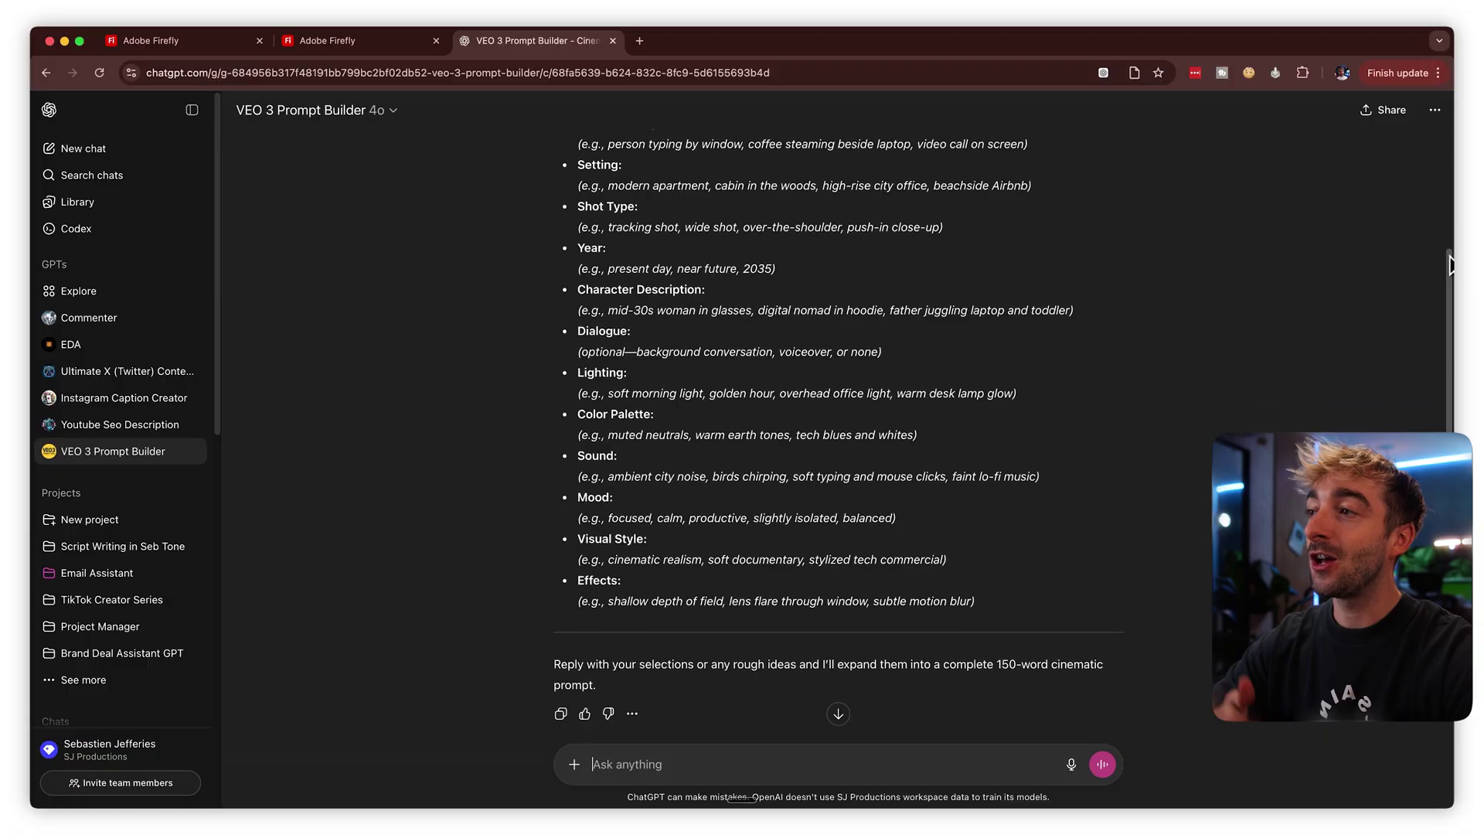
- Copy the full cinematic home-office prompt from the chat reply and replace the existing Firefly video prompt with it
left_click_drag(1451, 265, 1443, 407)
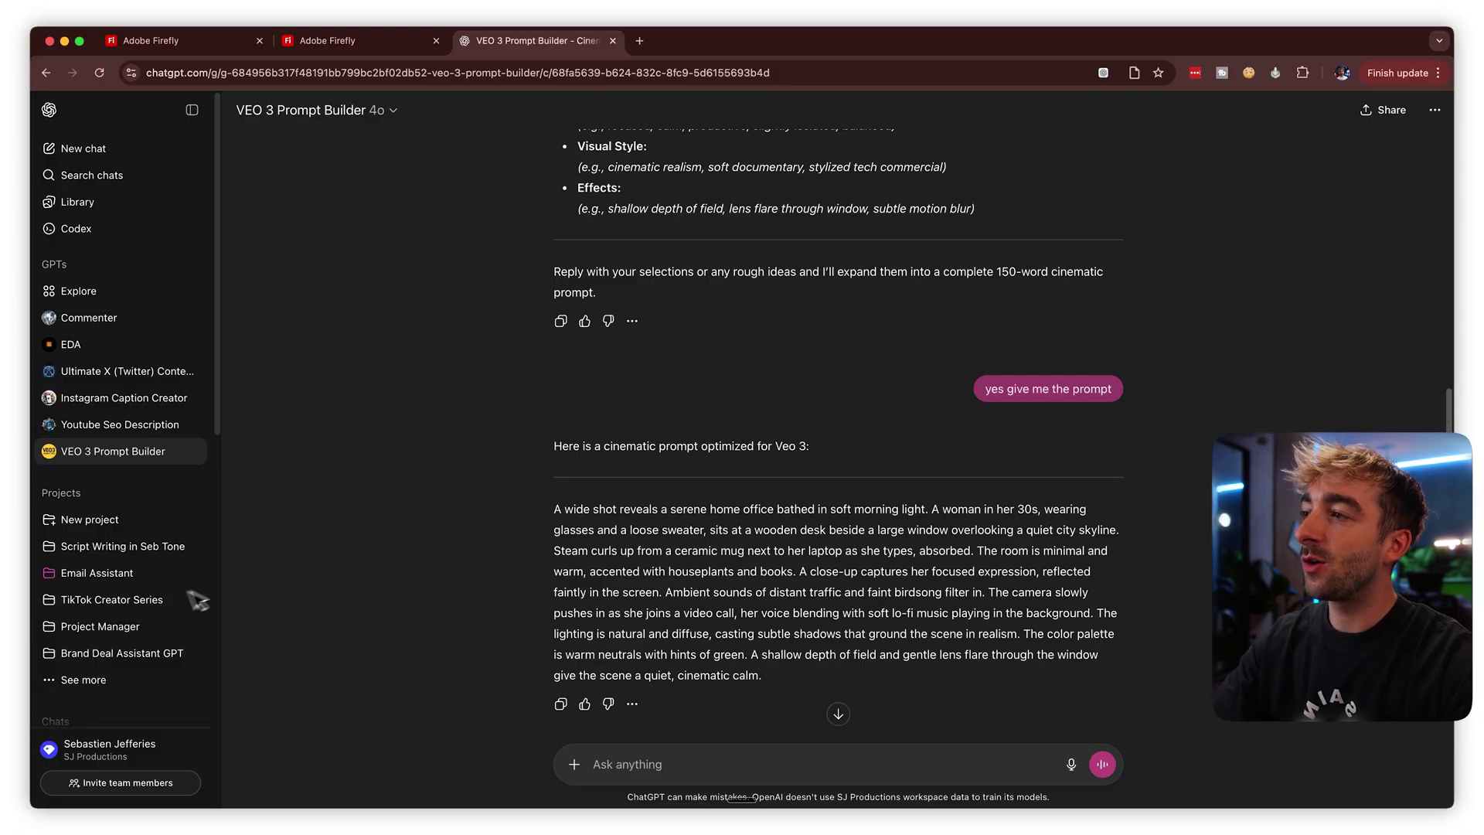
left_click_drag(550, 509, 775, 687)
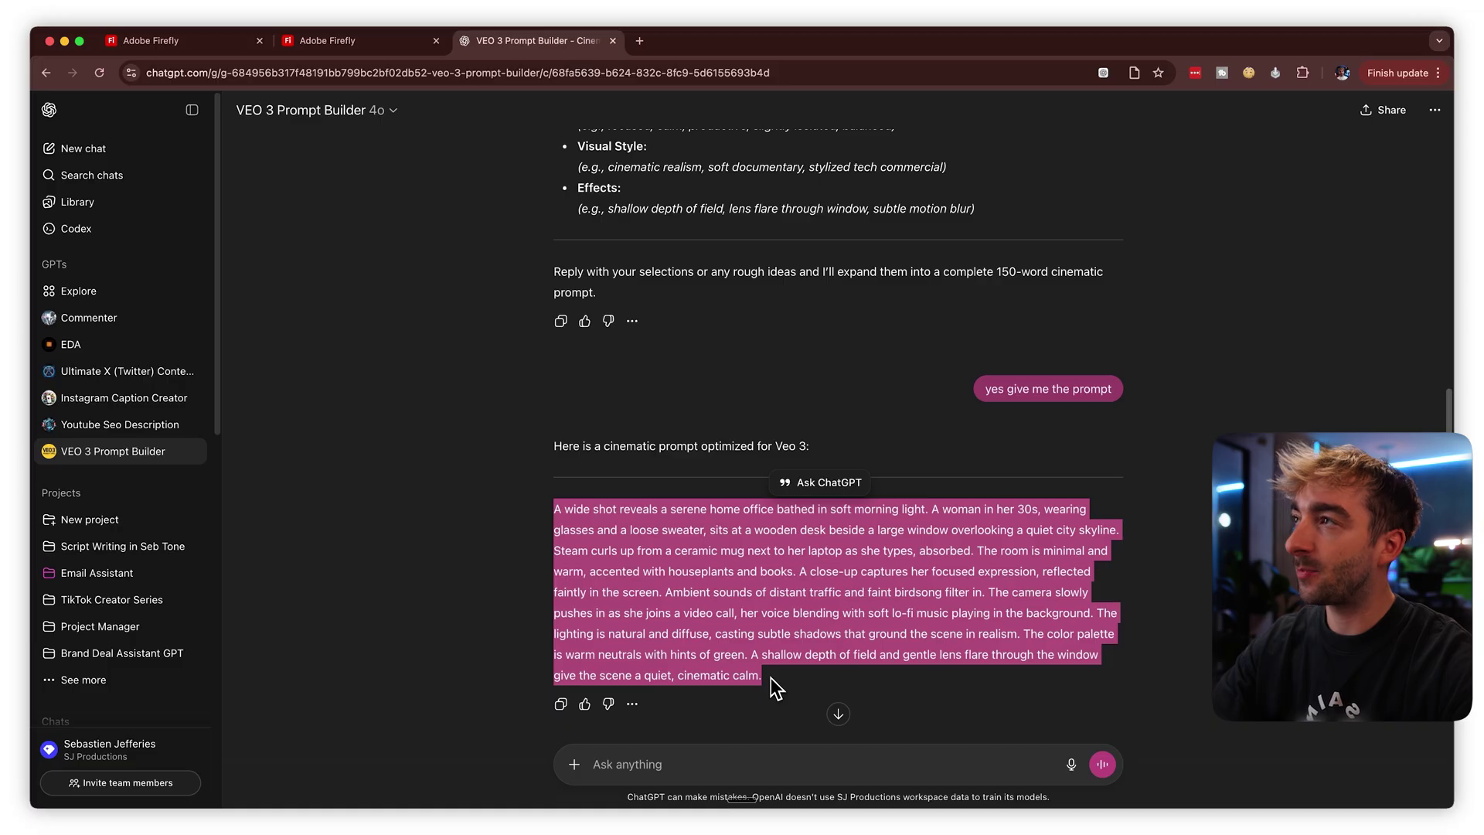
left_click(363, 41)
left_click(523, 730)
key("ctrl+a")
key("ctrl+v")
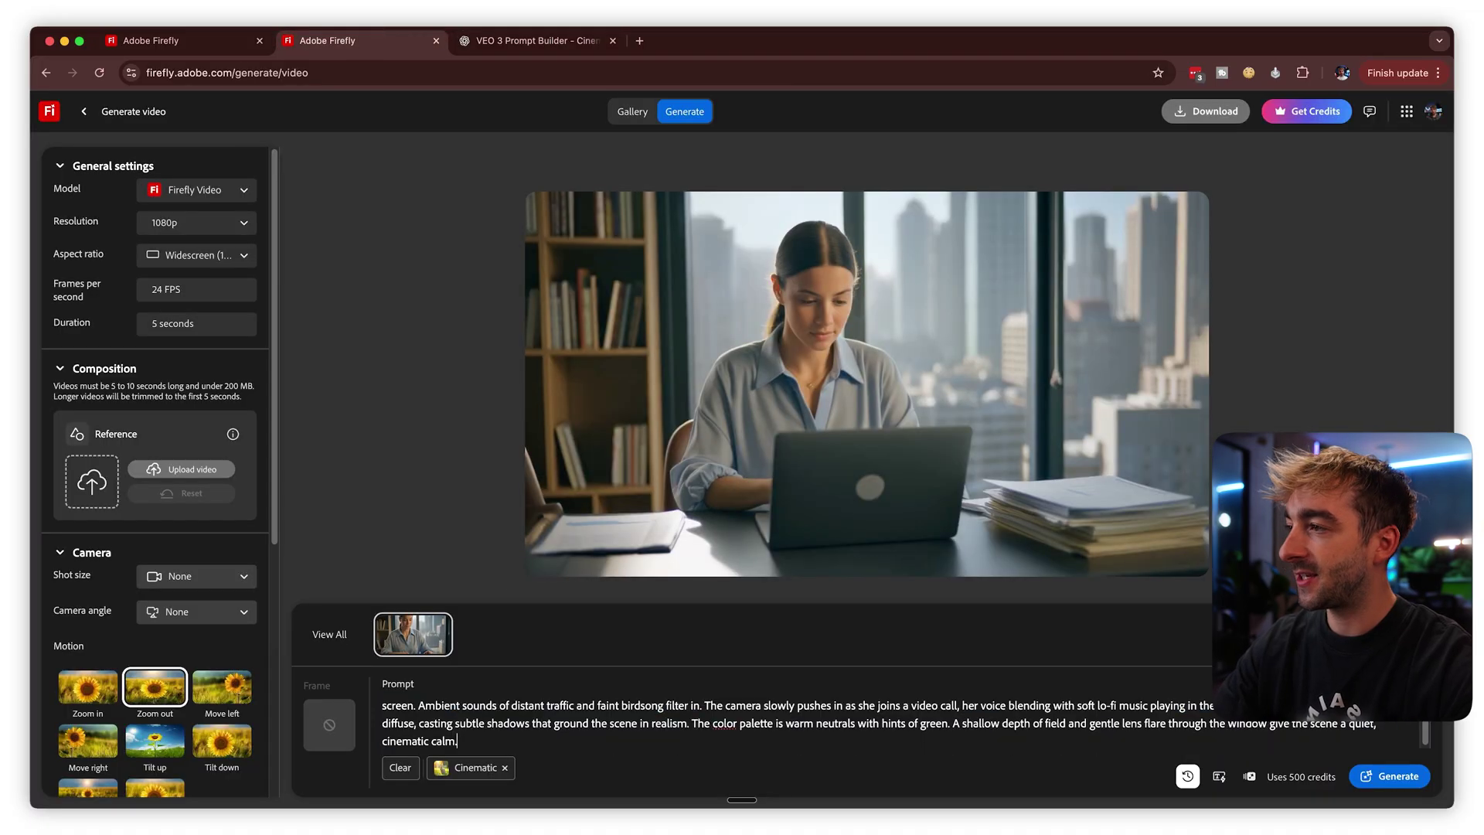
- Remove the Cinematic style and the Zoom out camera motion, and generate the video from the pasted prompt
left_click(504, 767)
scroll(123, 618, "down", 3)
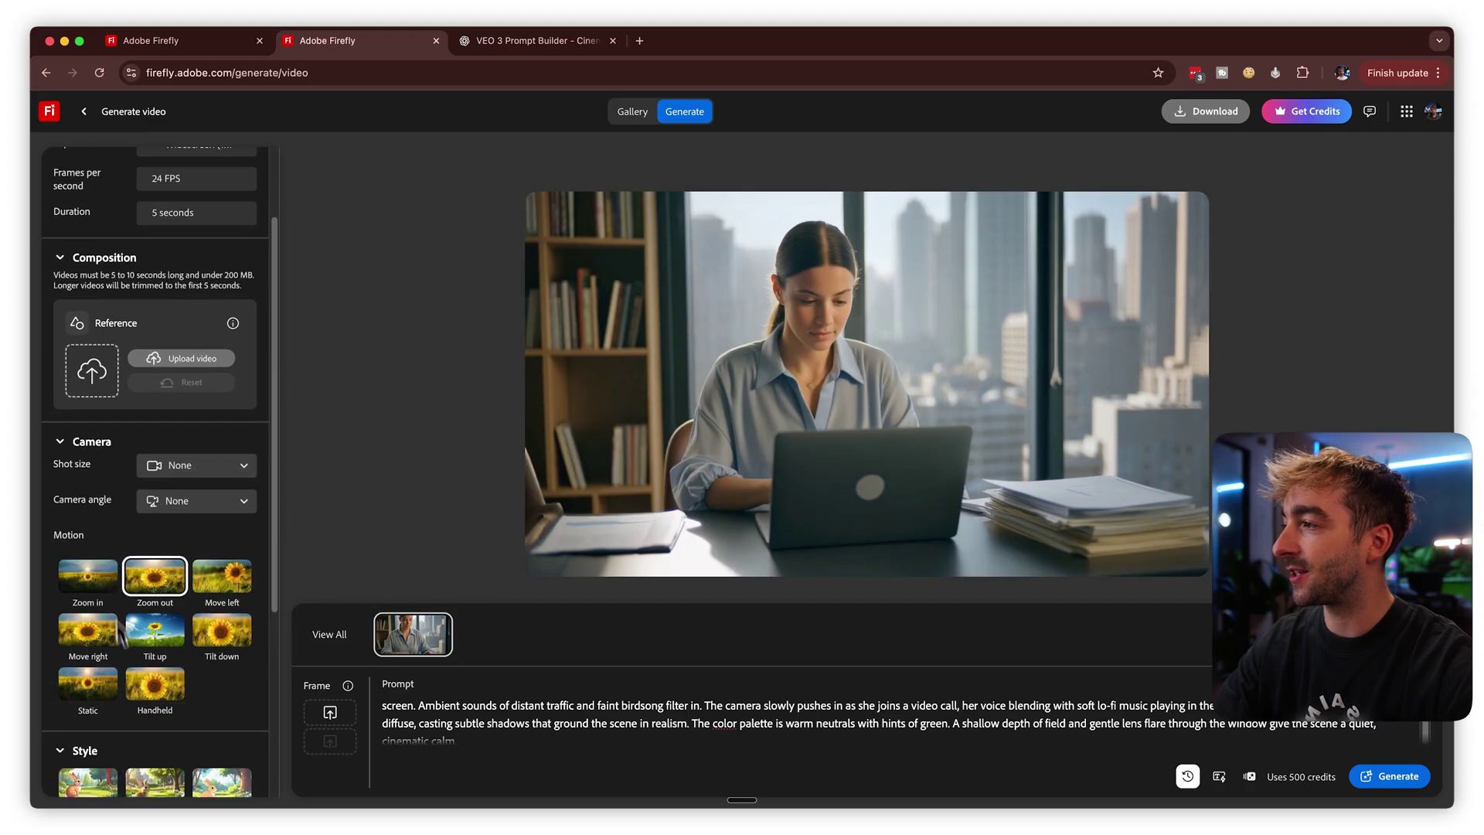
left_click(155, 572)
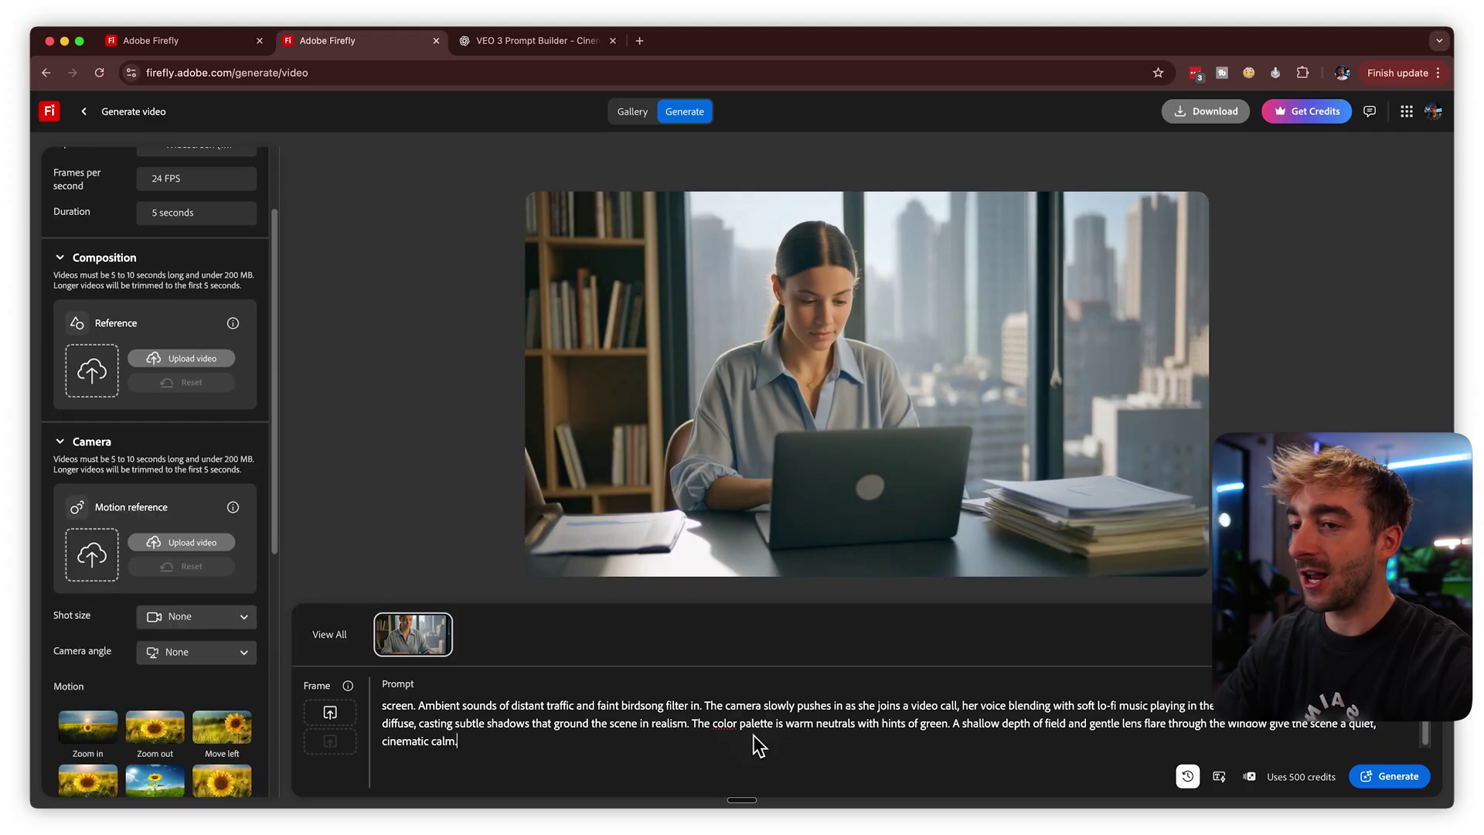
left_click(1387, 780)
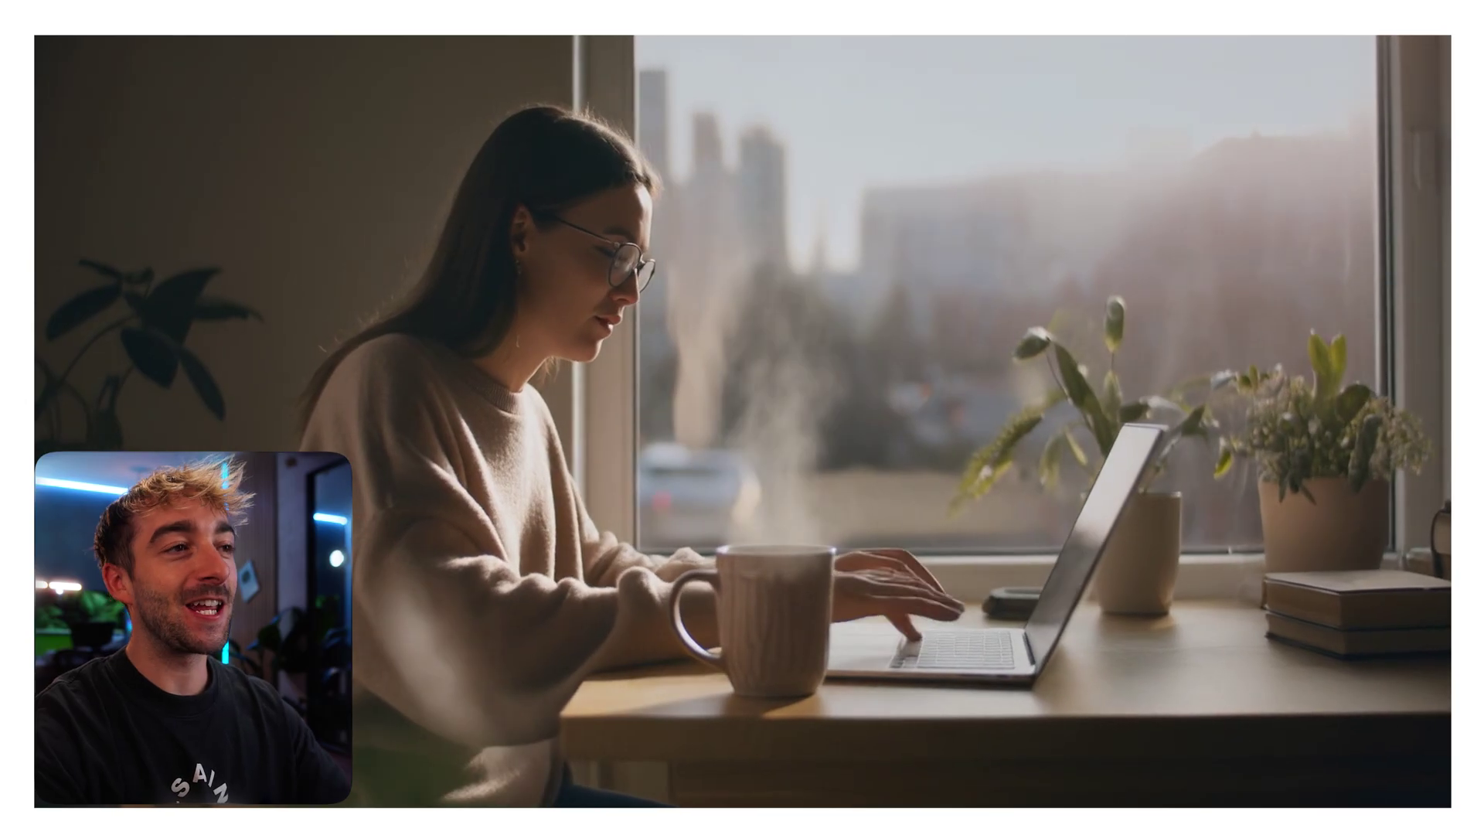
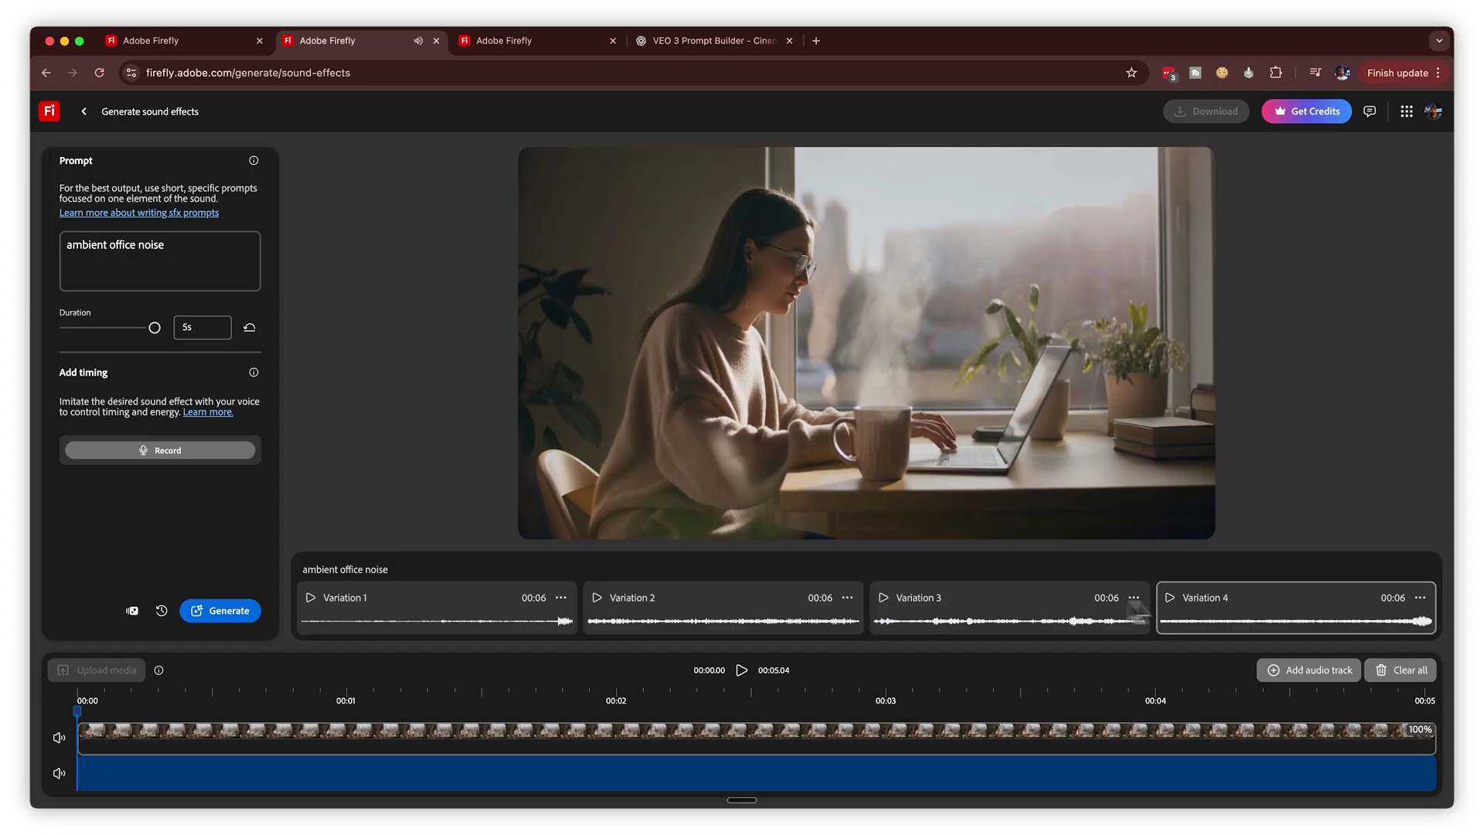
- Put Variation 2 of the ambient office noise on the audio track, trimmed to about 1.9 seconds at 30% volume
left_click(727, 618)
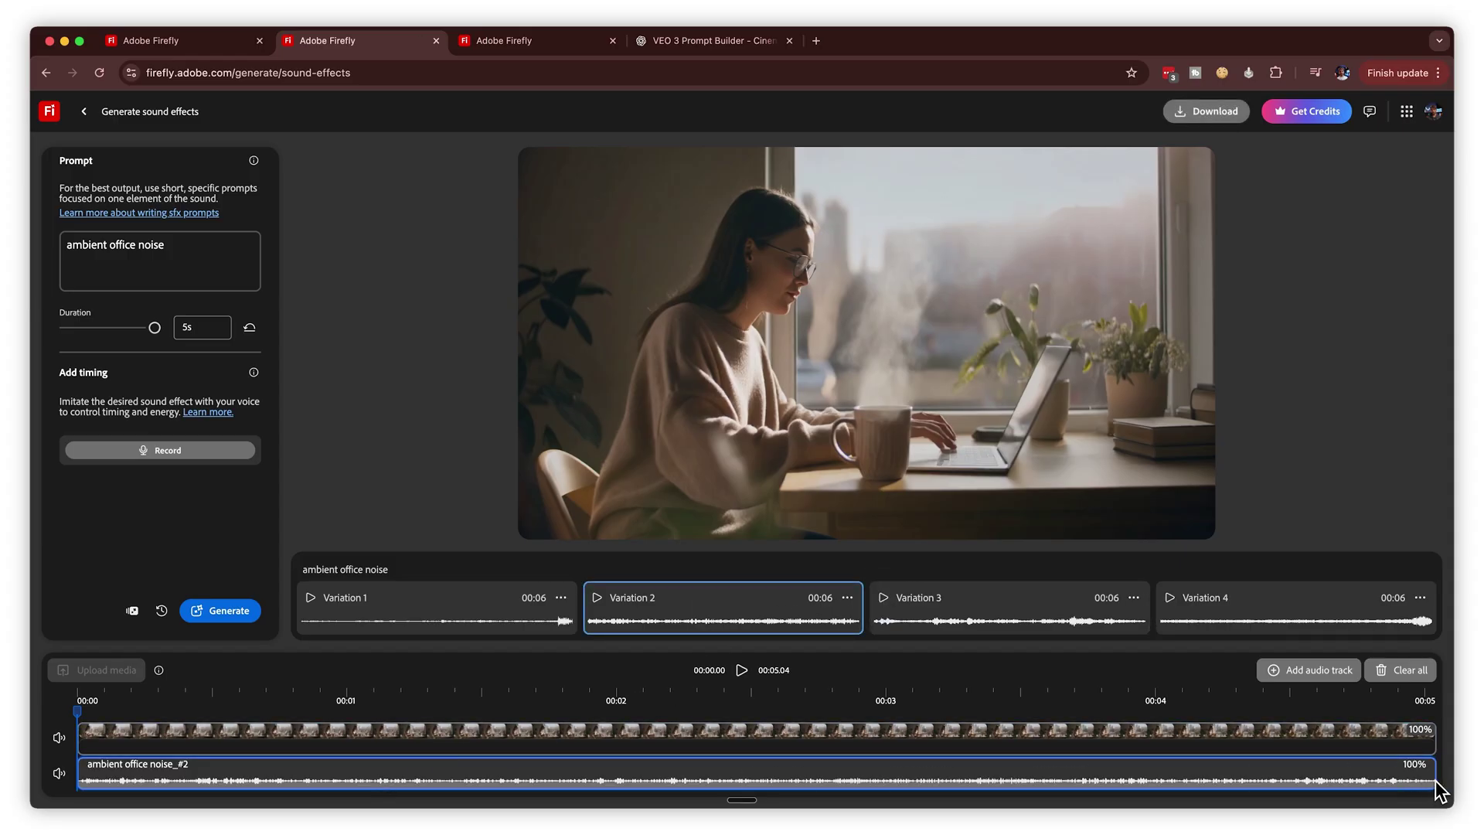
left_click_drag(1196, 782, 341, 782)
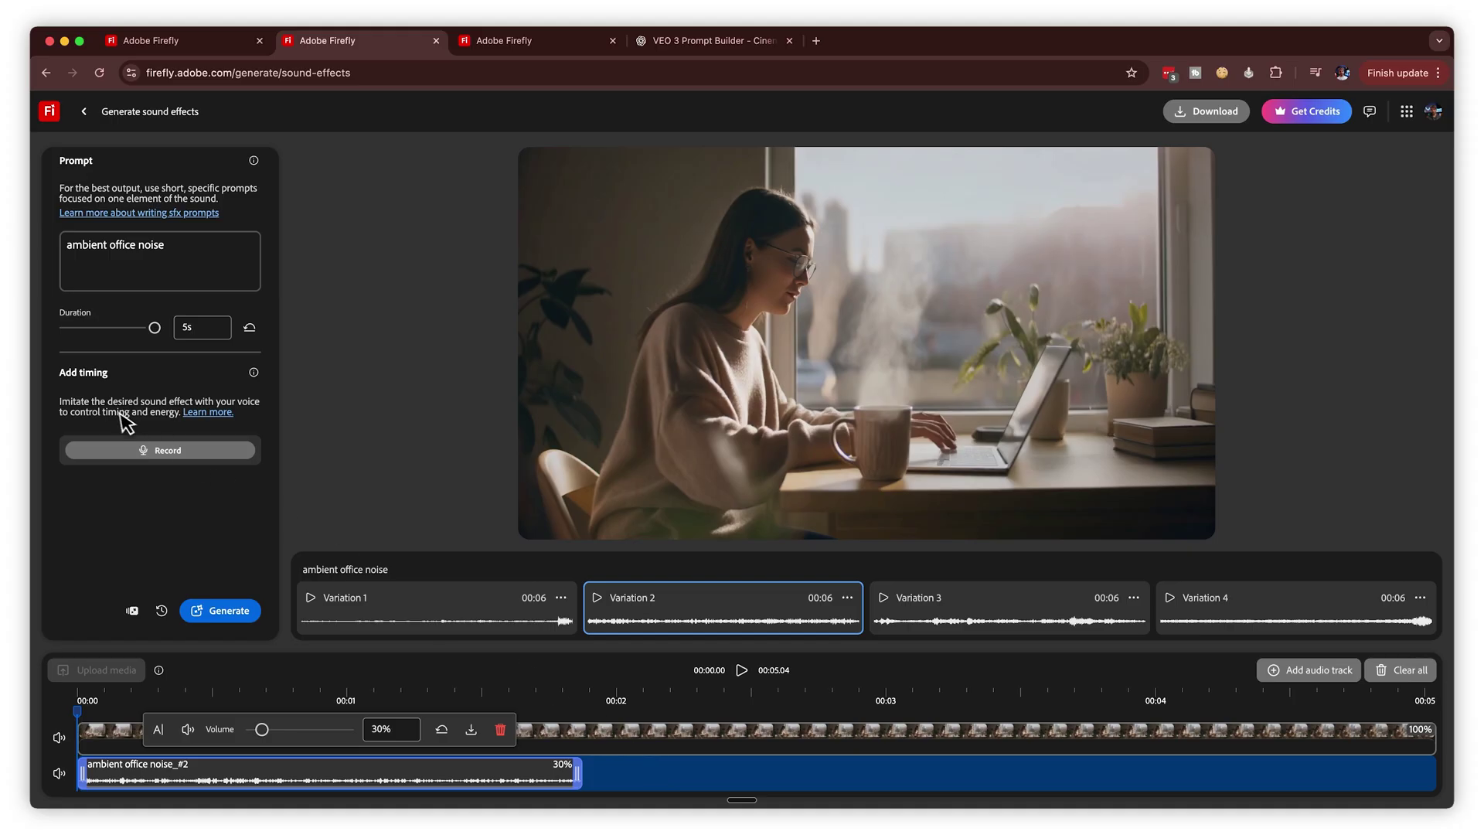
key("super+Tab")
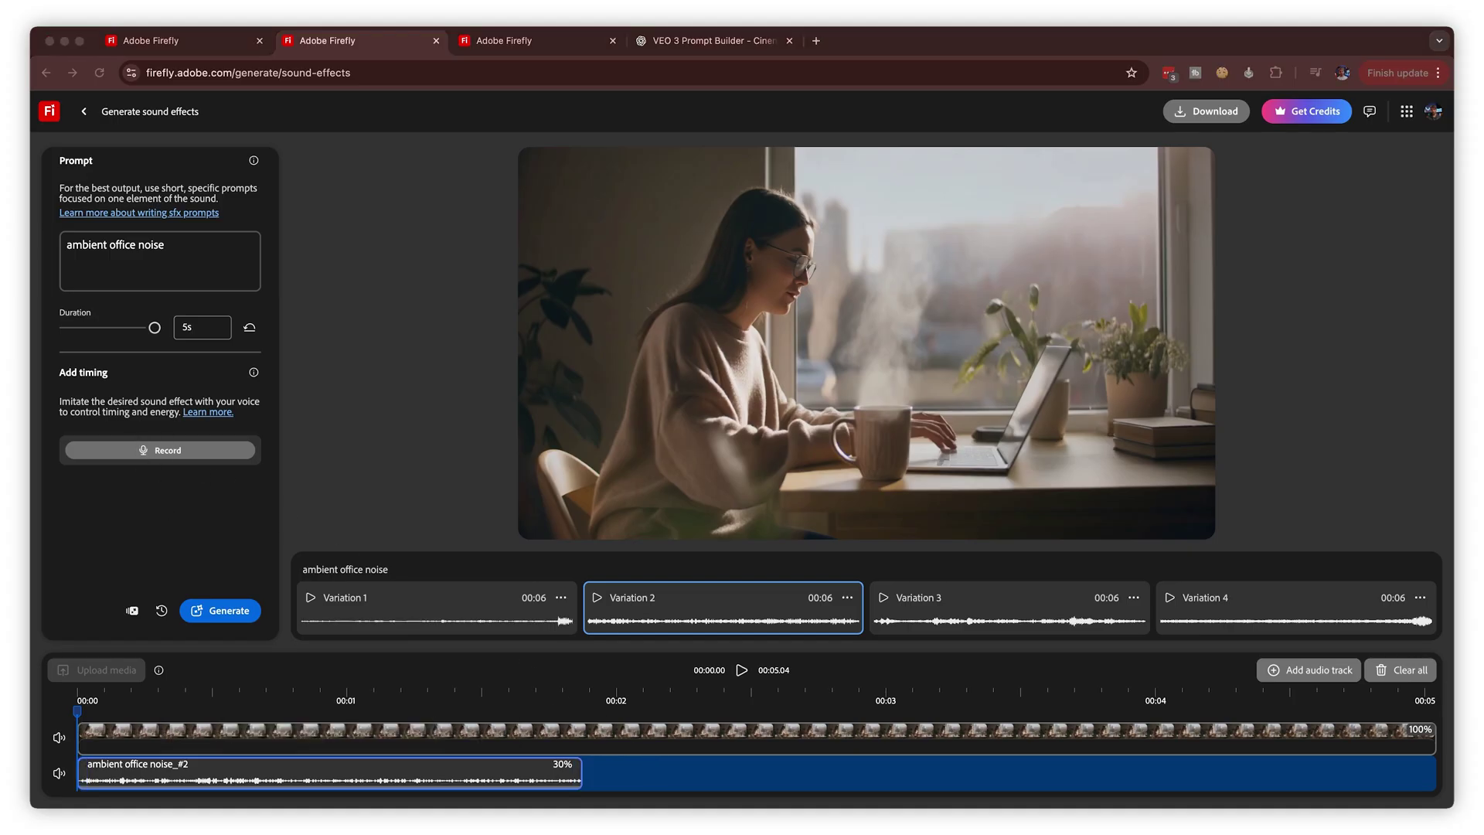
left_click(128, 543)
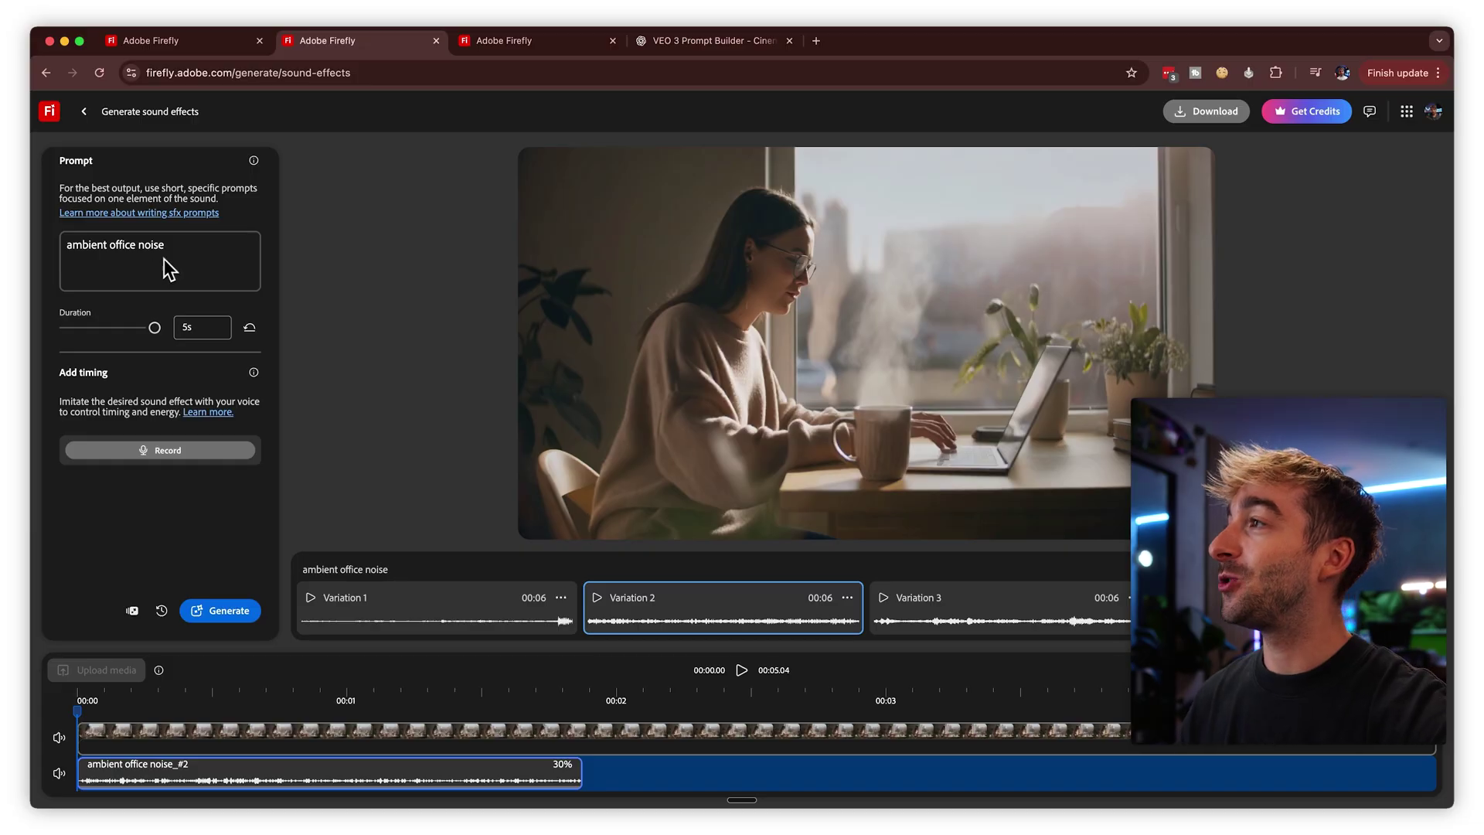
- Replace the sound effect prompt with "birds chirping", record a voice imitation for its timing and generate the variations
left_click_drag(164, 258, 71, 252)
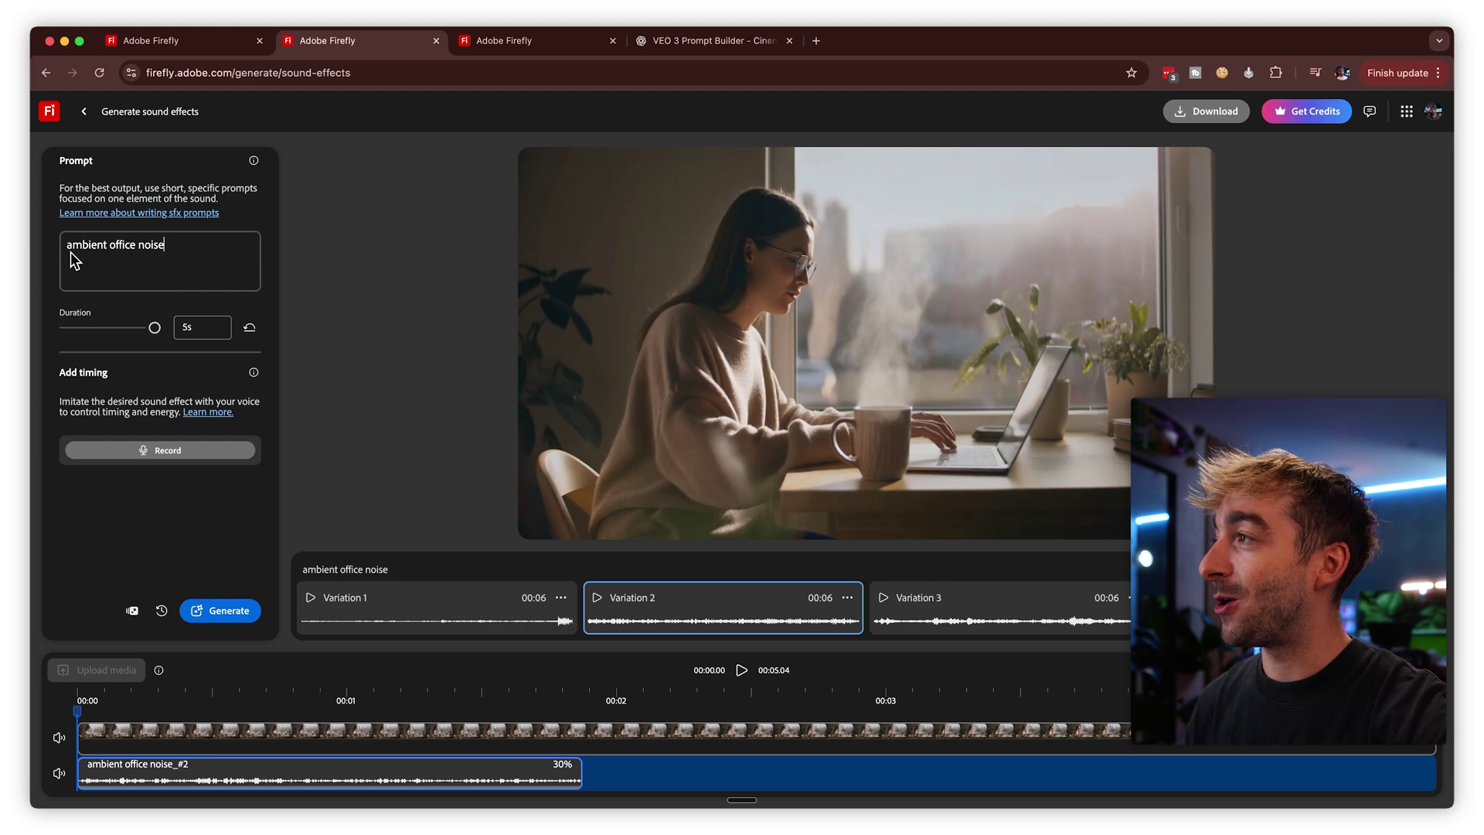
key("BackSpace")
type("birds chirping")
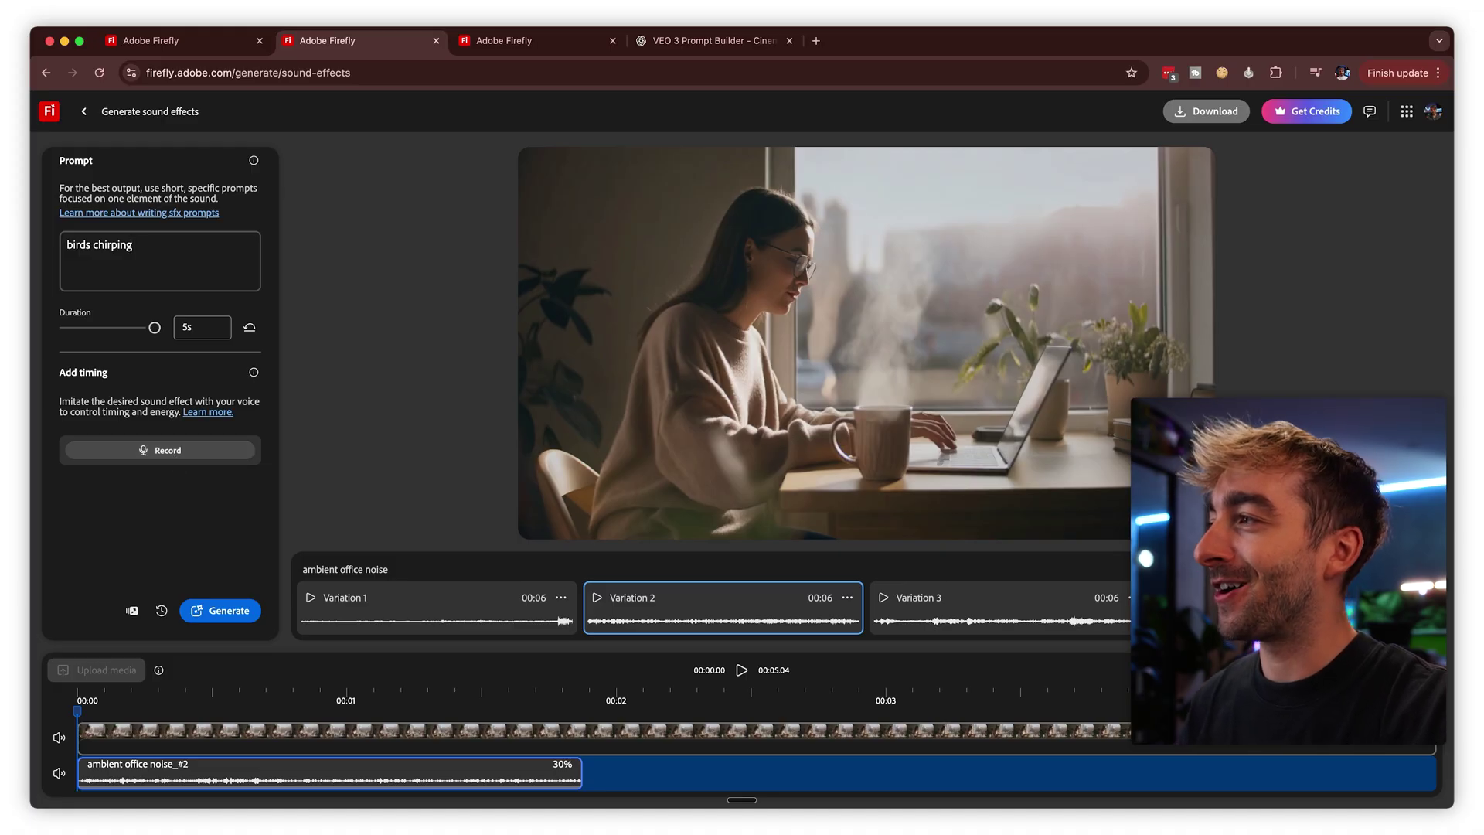
left_click(160, 450)
left_click(239, 266)
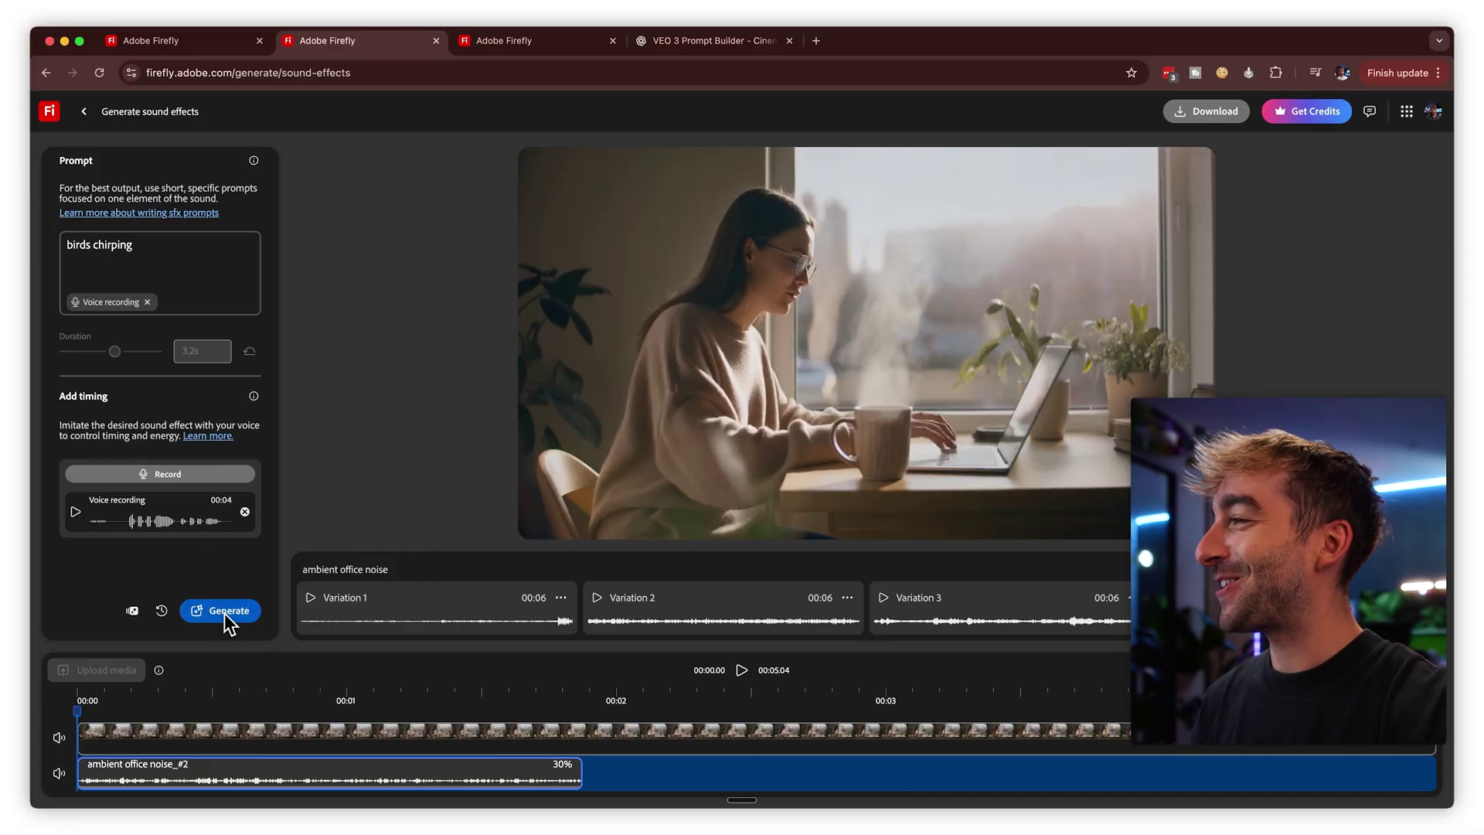
left_click(224, 611)
- Audition birds chirping Variations 1 and 2, and place Variation 2 on the timeline starting at about 0.9 seconds with 46% volume
left_click(310, 597)
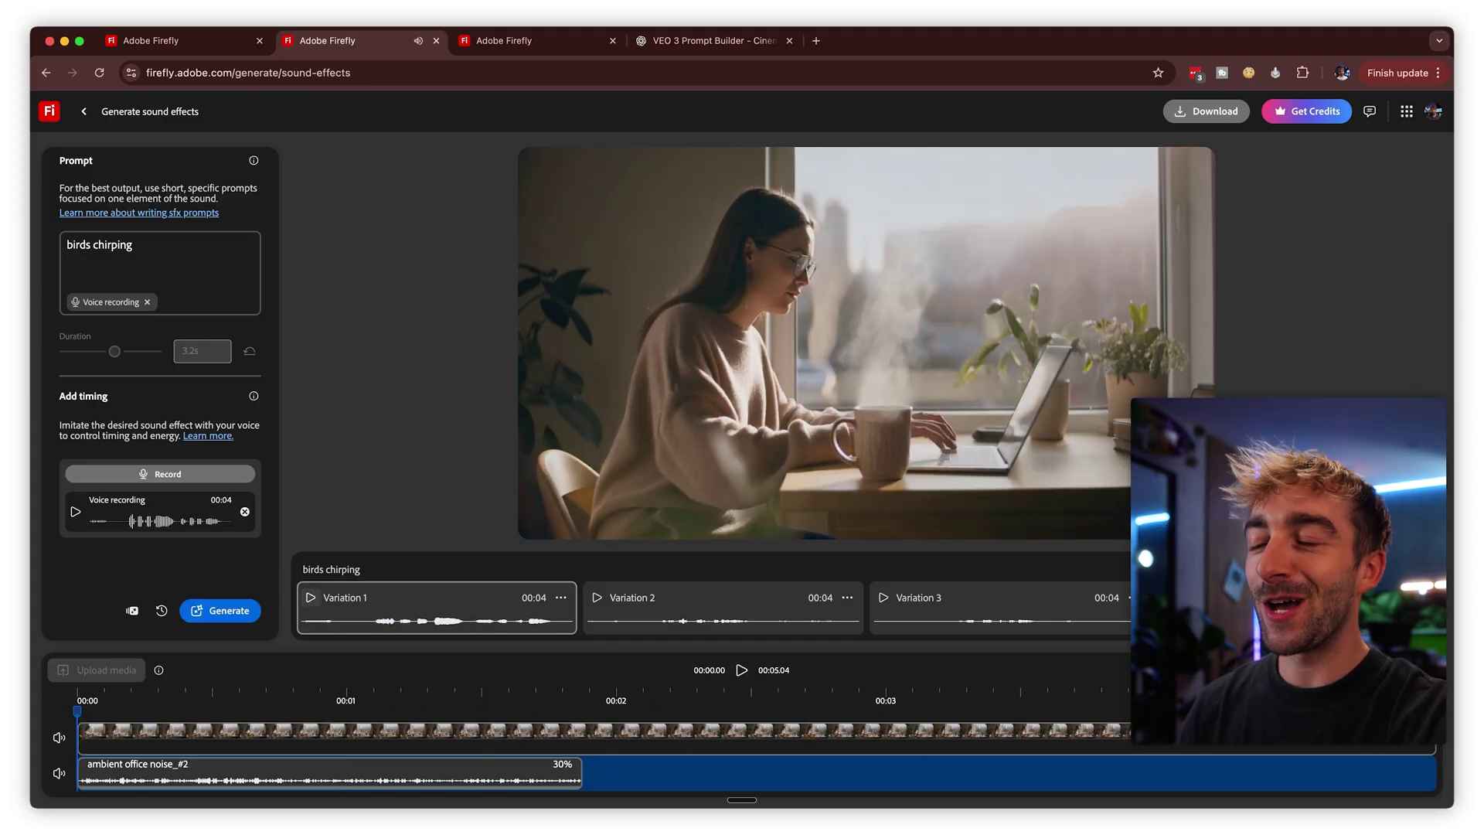
left_click(598, 599)
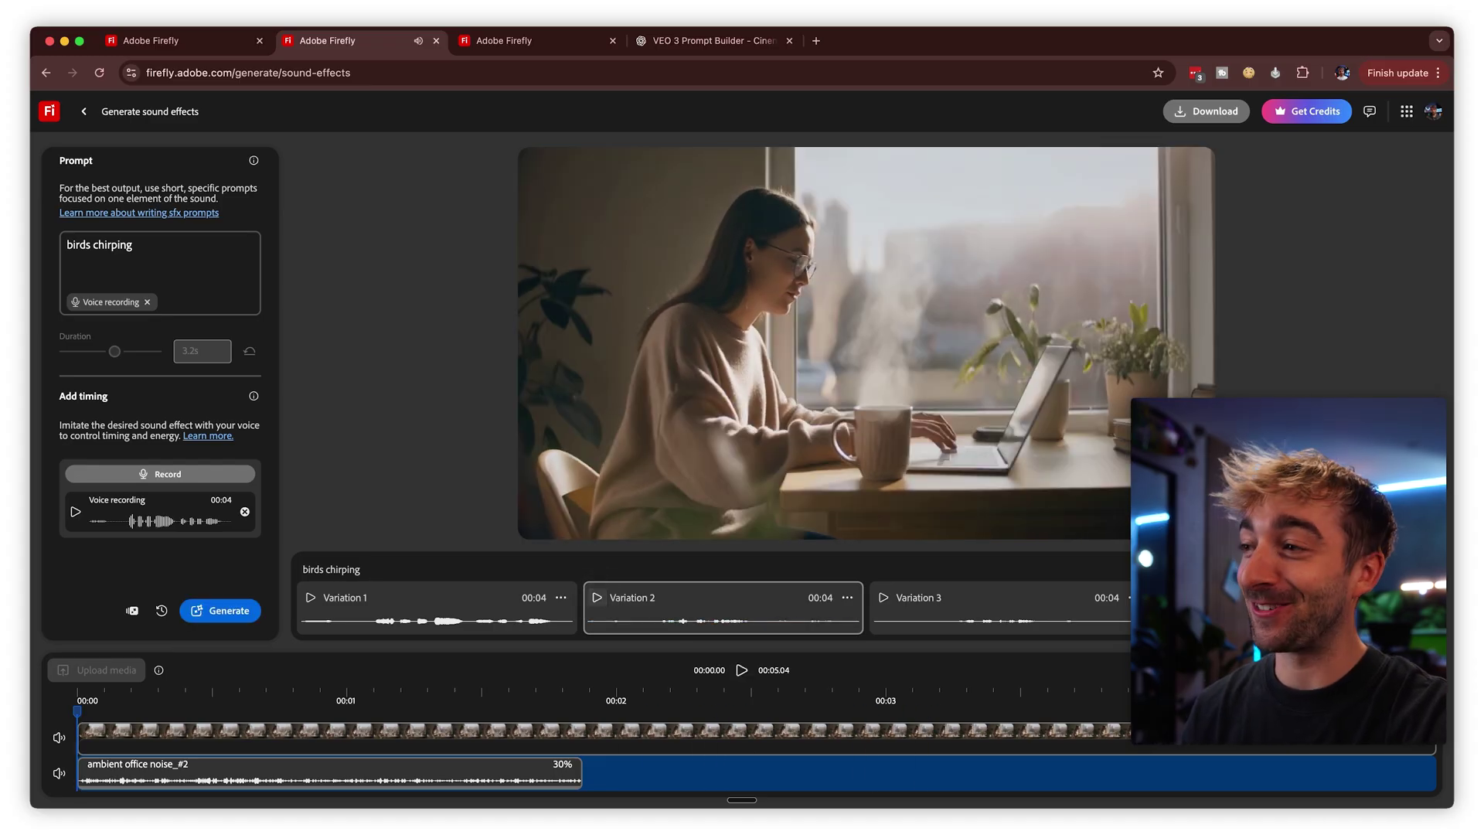
left_click(749, 605)
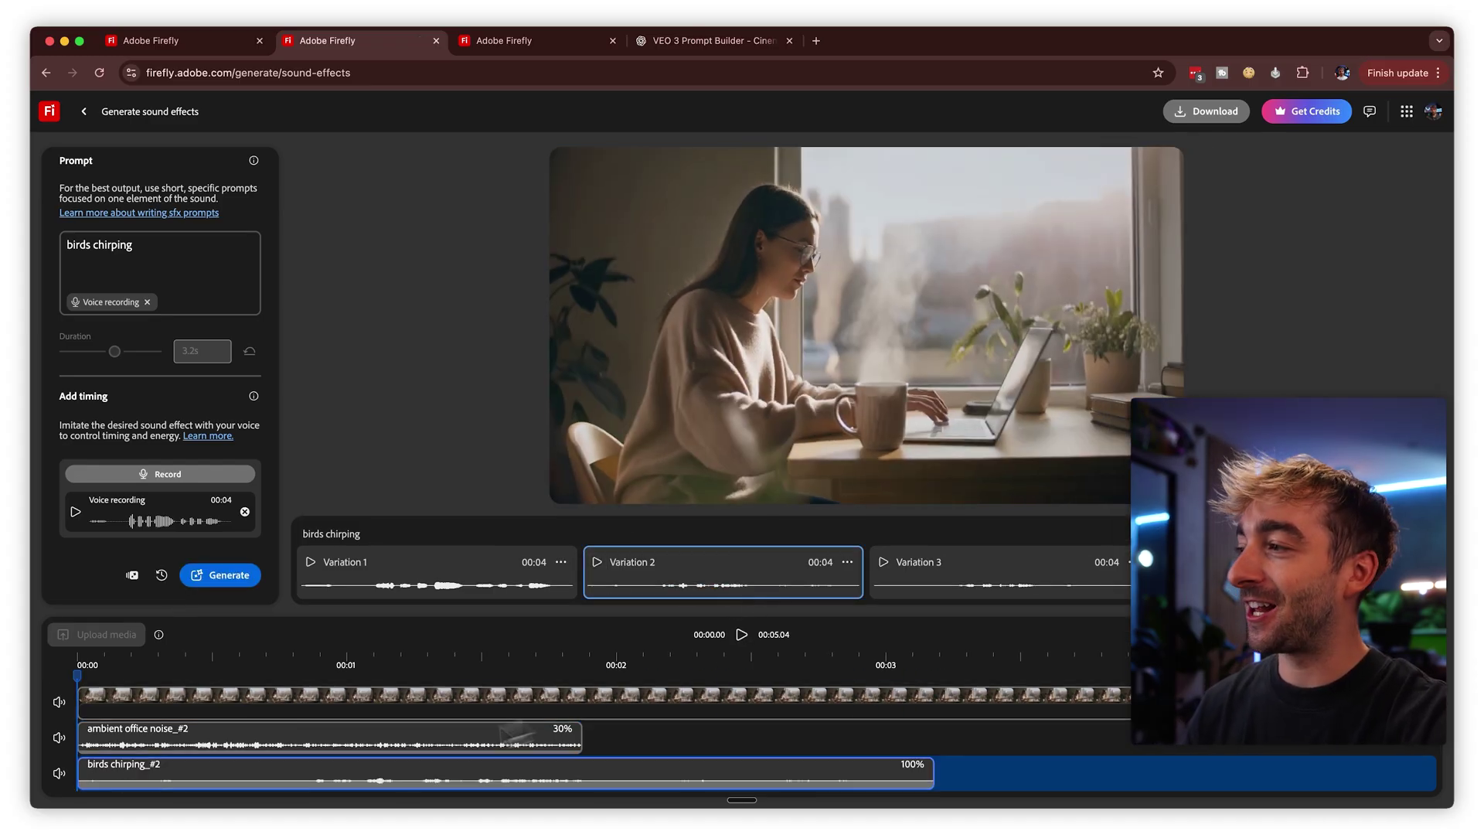
left_click_drag(337, 781, 583, 782)
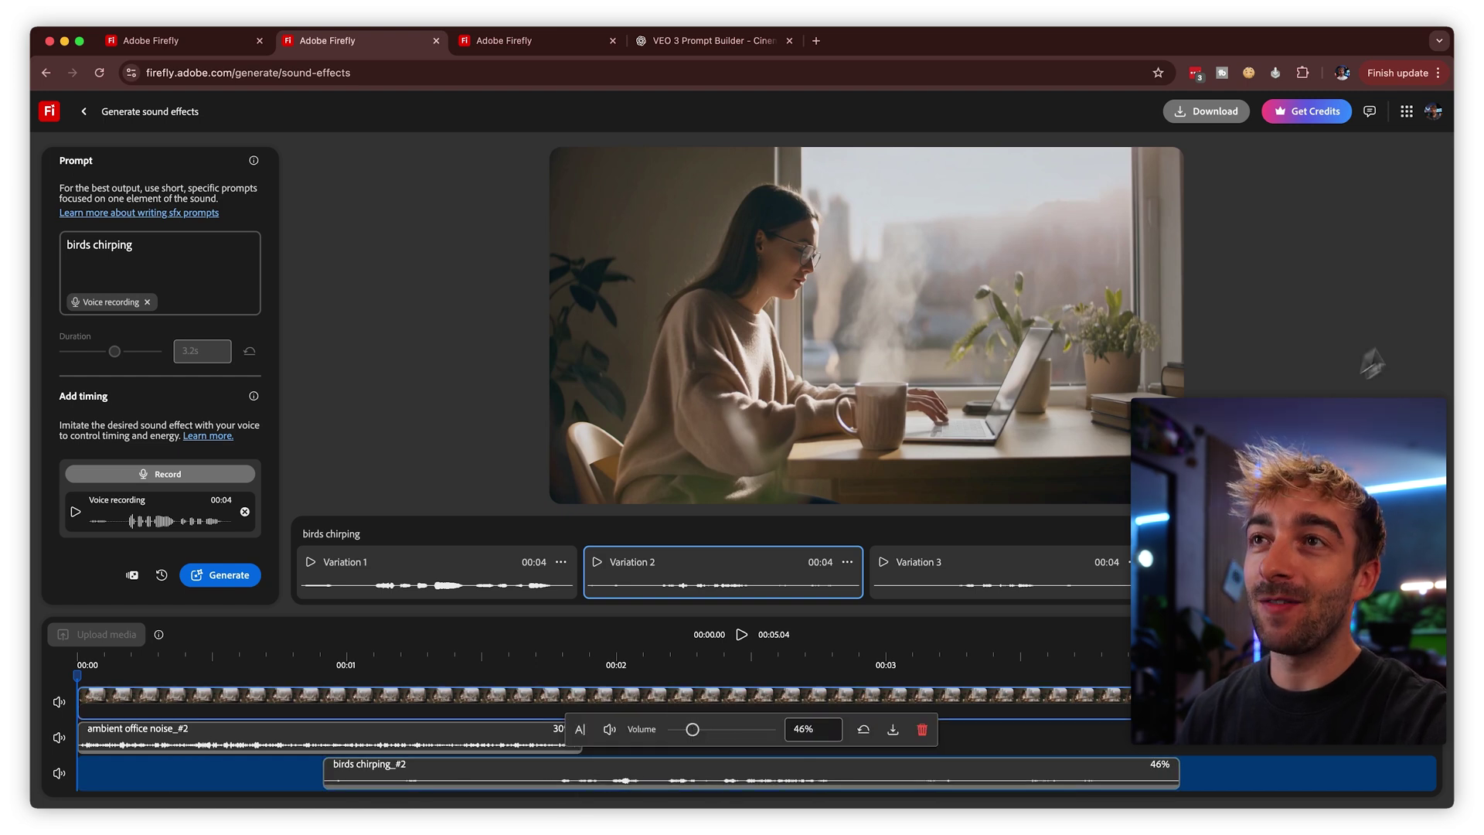
left_click(1425, 327)
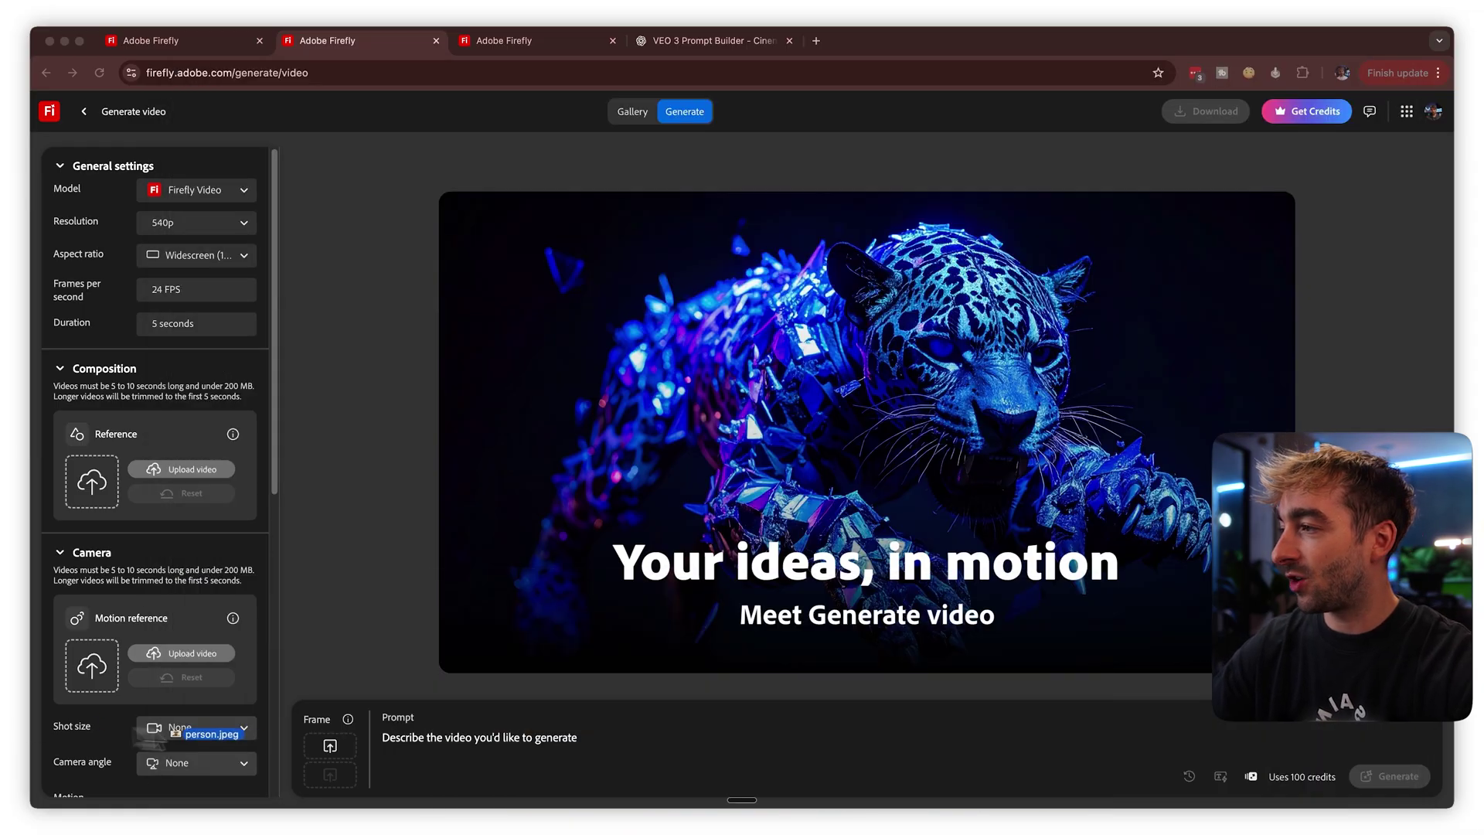
- Add person.jpeg as the first frame of a new video and set the model to Veo 3.1 Fast
left_click_drag(338, 758, 339, 757)
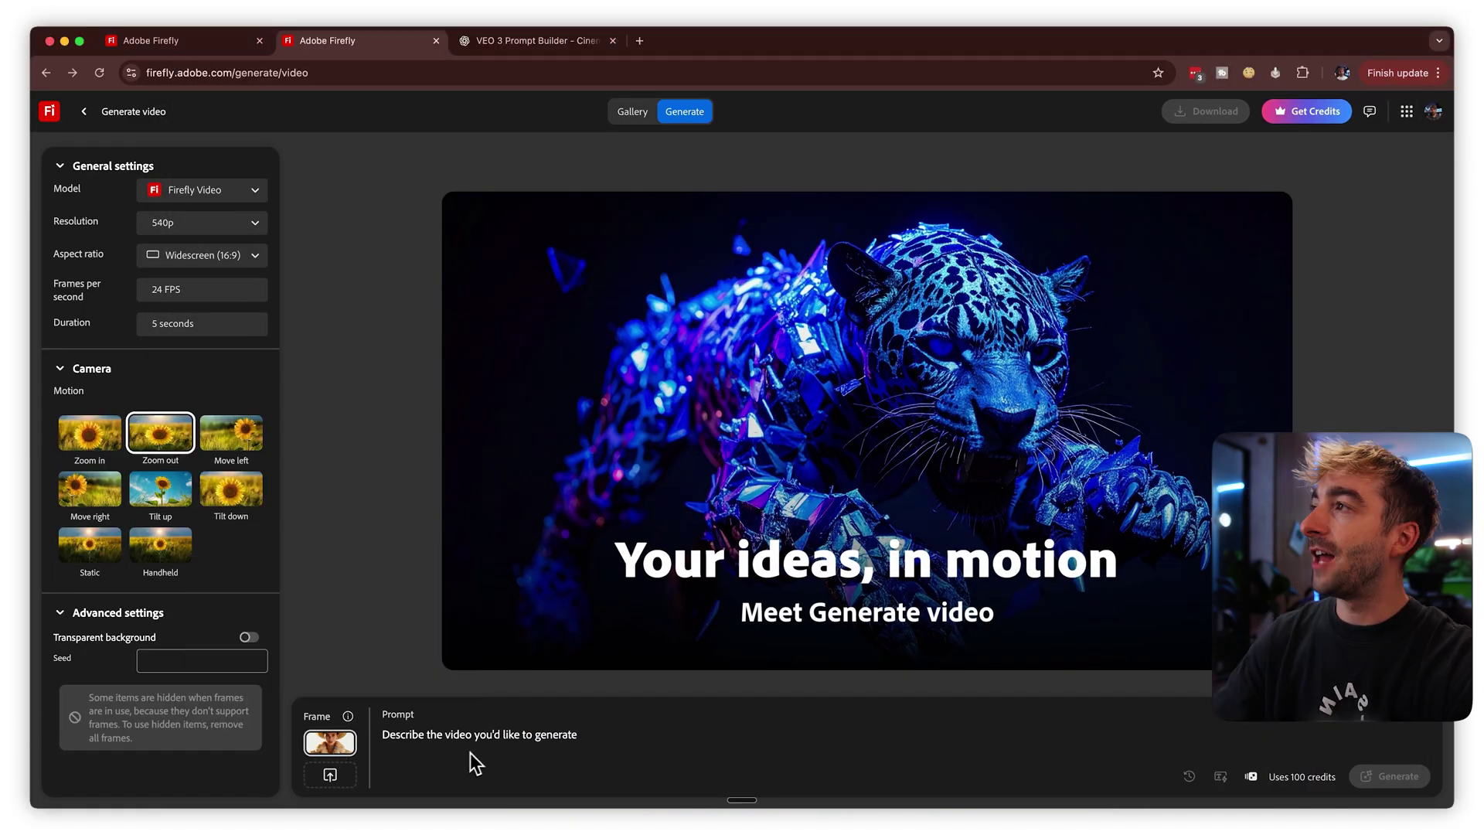
left_click(230, 192)
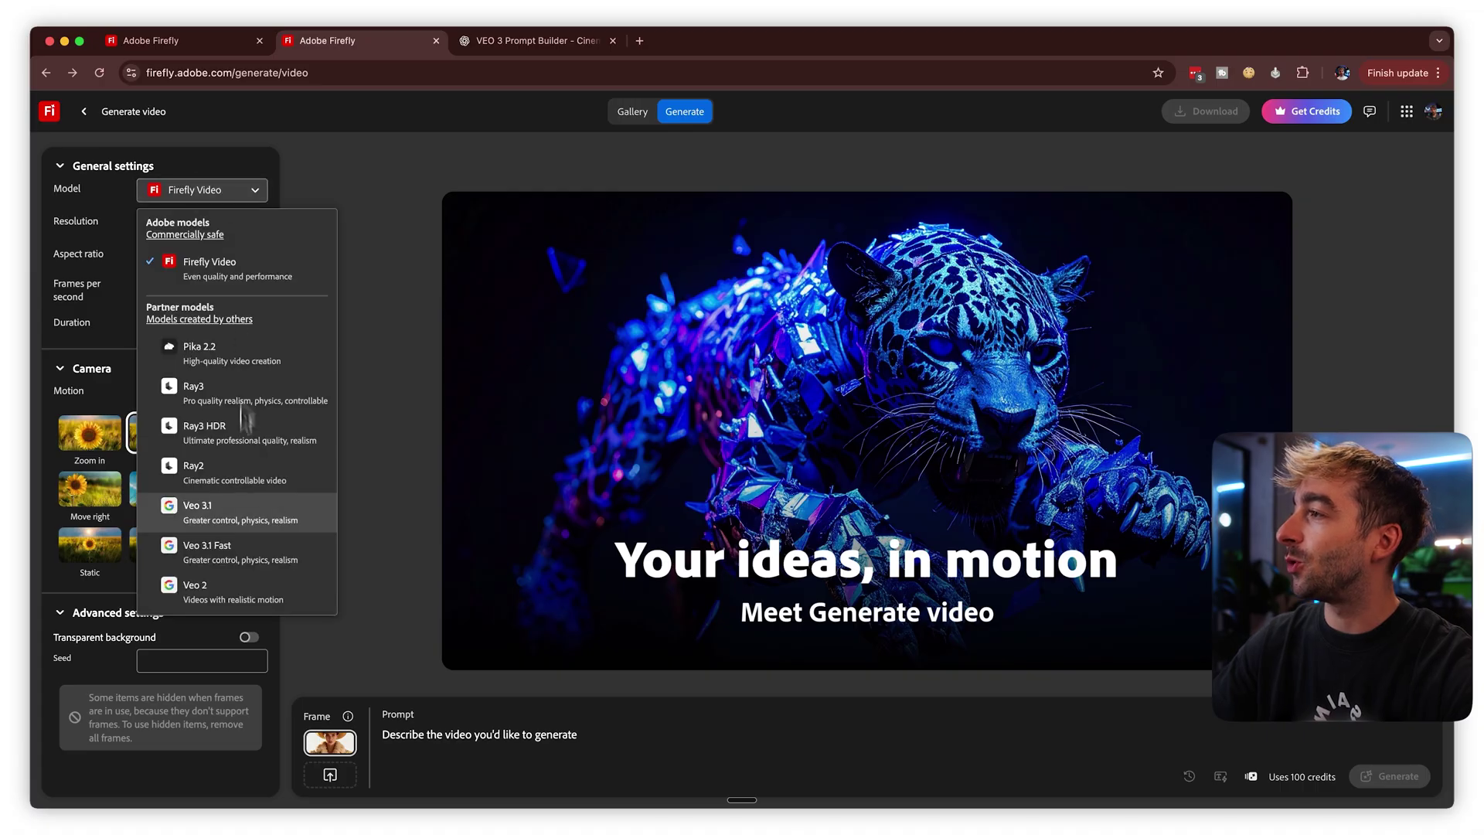
left_click(247, 551)
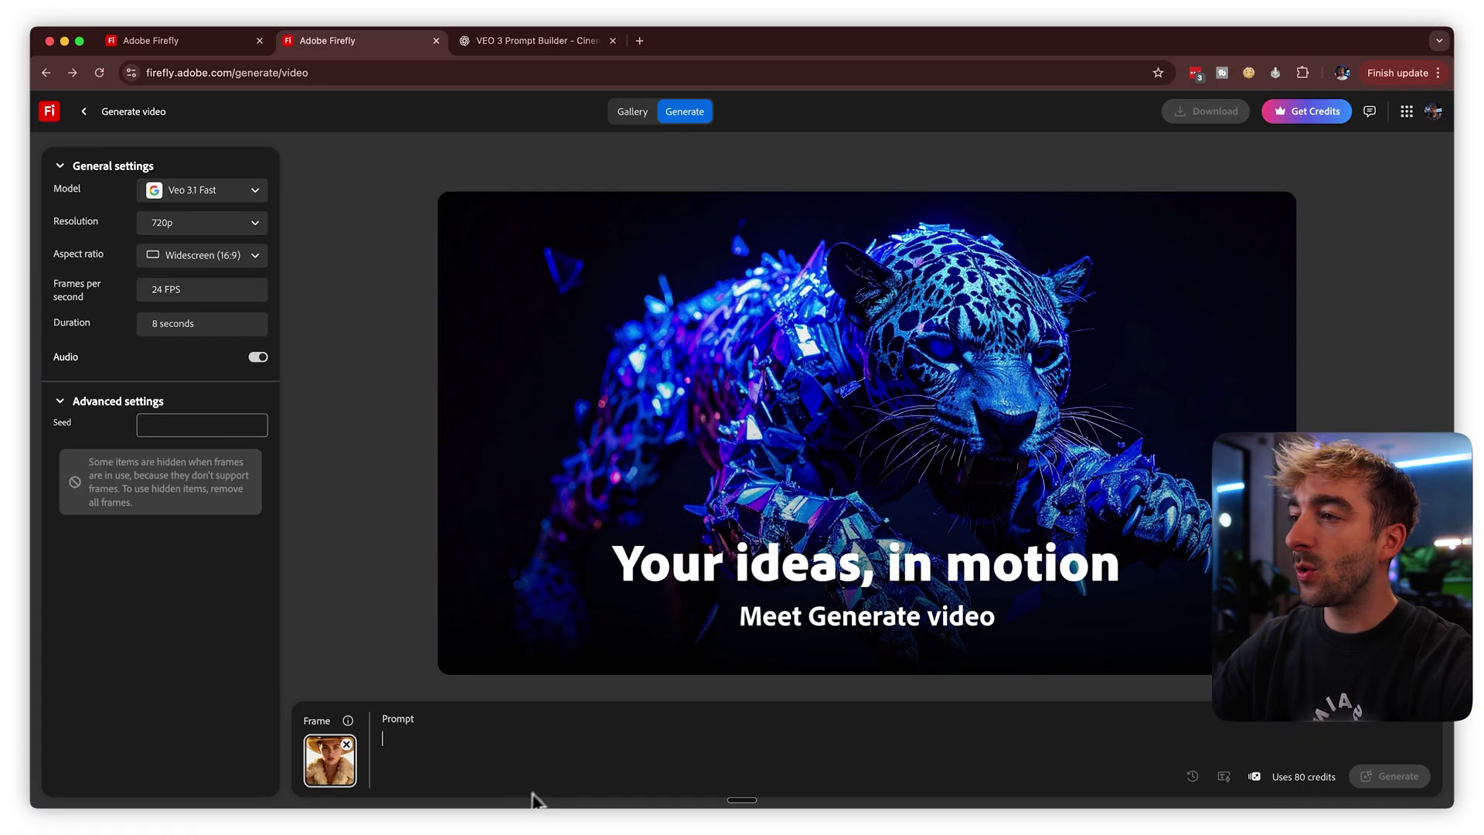
- Enter the video prompt "A cinematic wide shot of a confident cowgirl woman standing in a dusty desert road at golden hour."
left_click(484, 745)
type("A cinematic wide shot of a confident cowgirl woman standing in a dusty desert road at golden hour.")
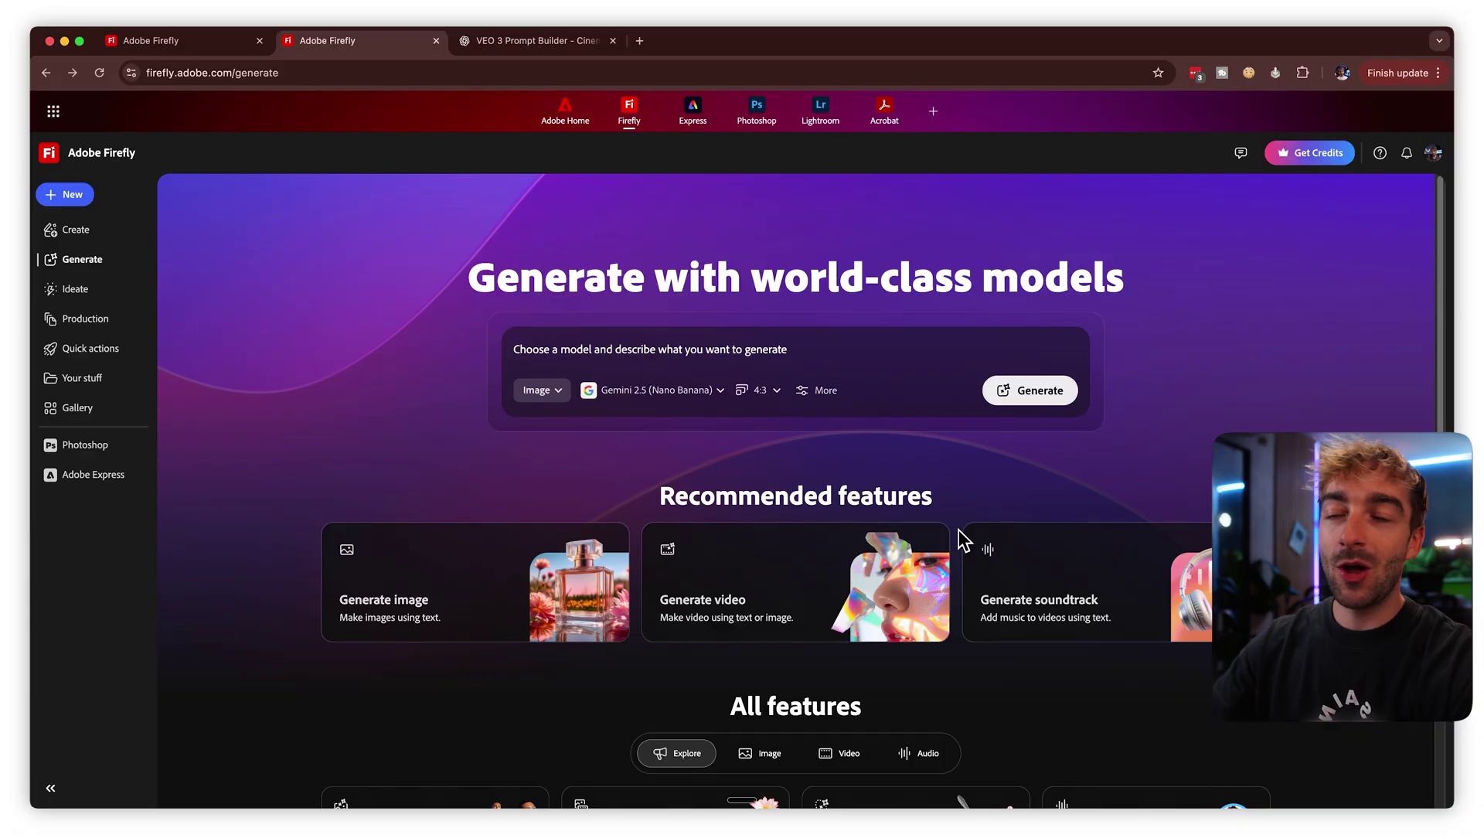
- Open the Text to image generator from Firefly's image features
scroll(959, 534, "down", 3)
left_click(757, 644)
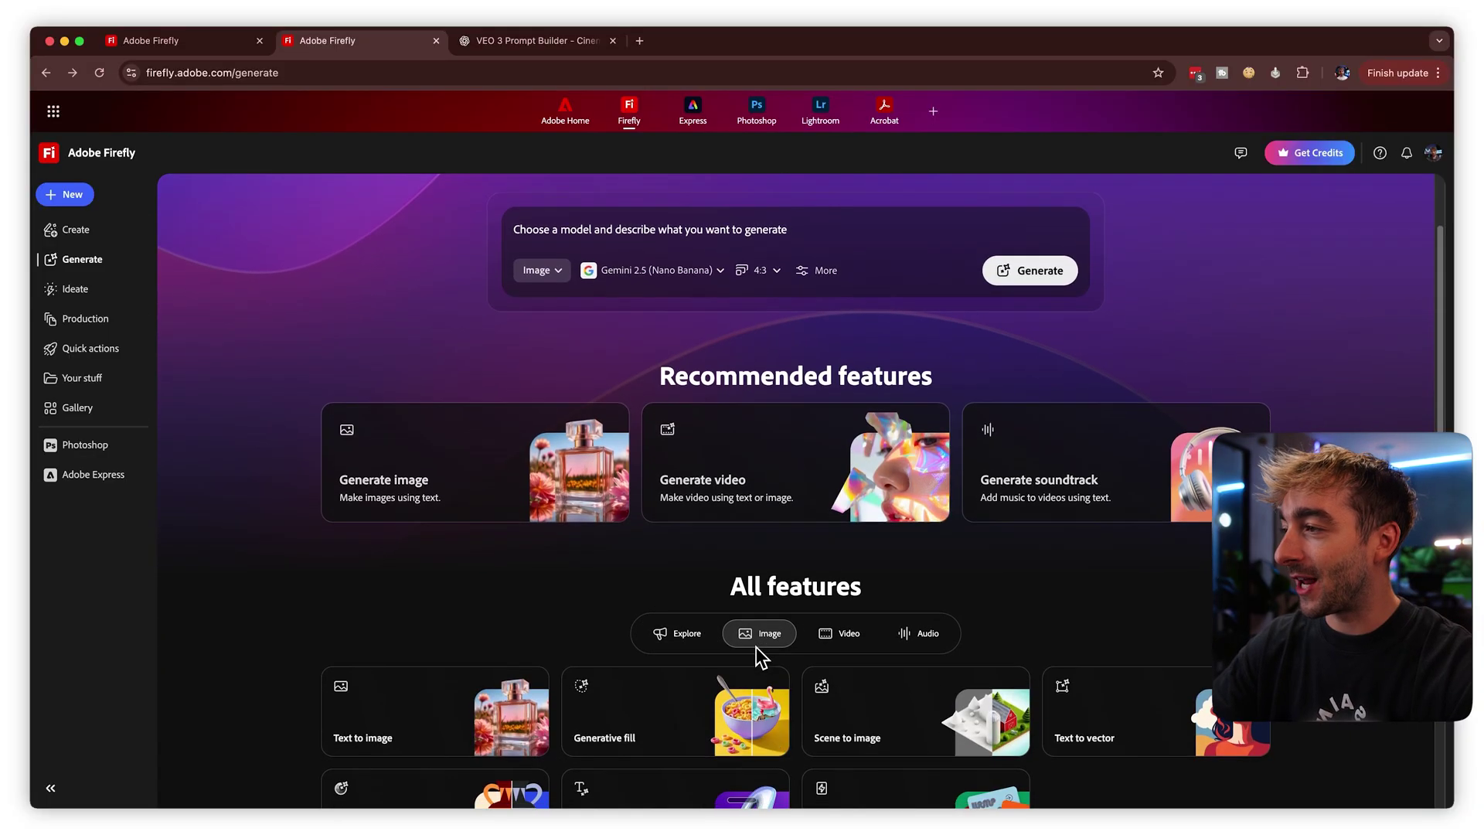
scroll(756, 647, "down", 2)
left_click(457, 612)
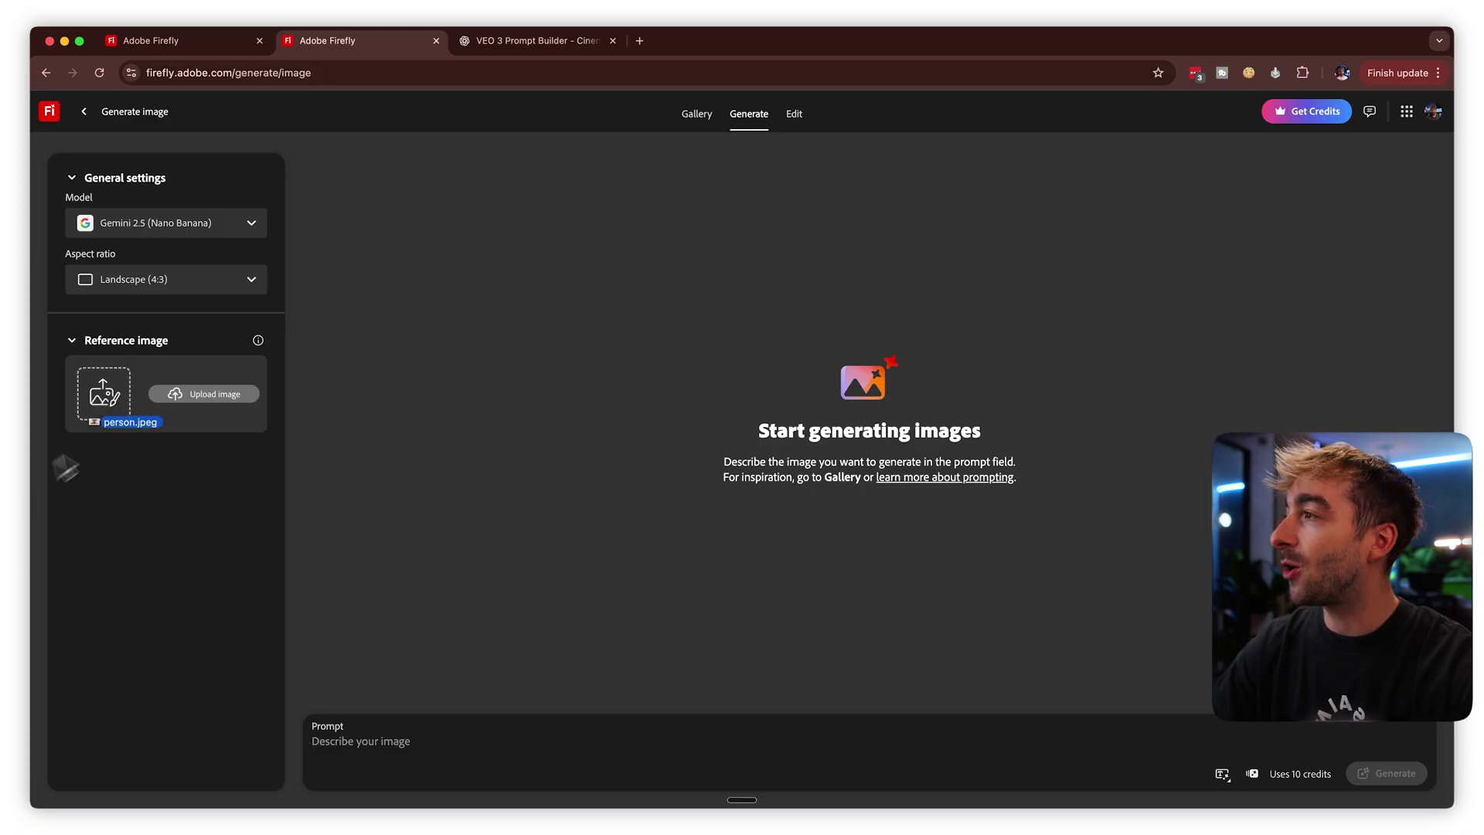
- Add person.jpeg as the reference image and enter the prompt "create a wide full body shot of this person at a 45 degree angle"
left_click_drag(113, 415, 113, 414)
type("create a wide full body shot of this person at a 45 degree angle")
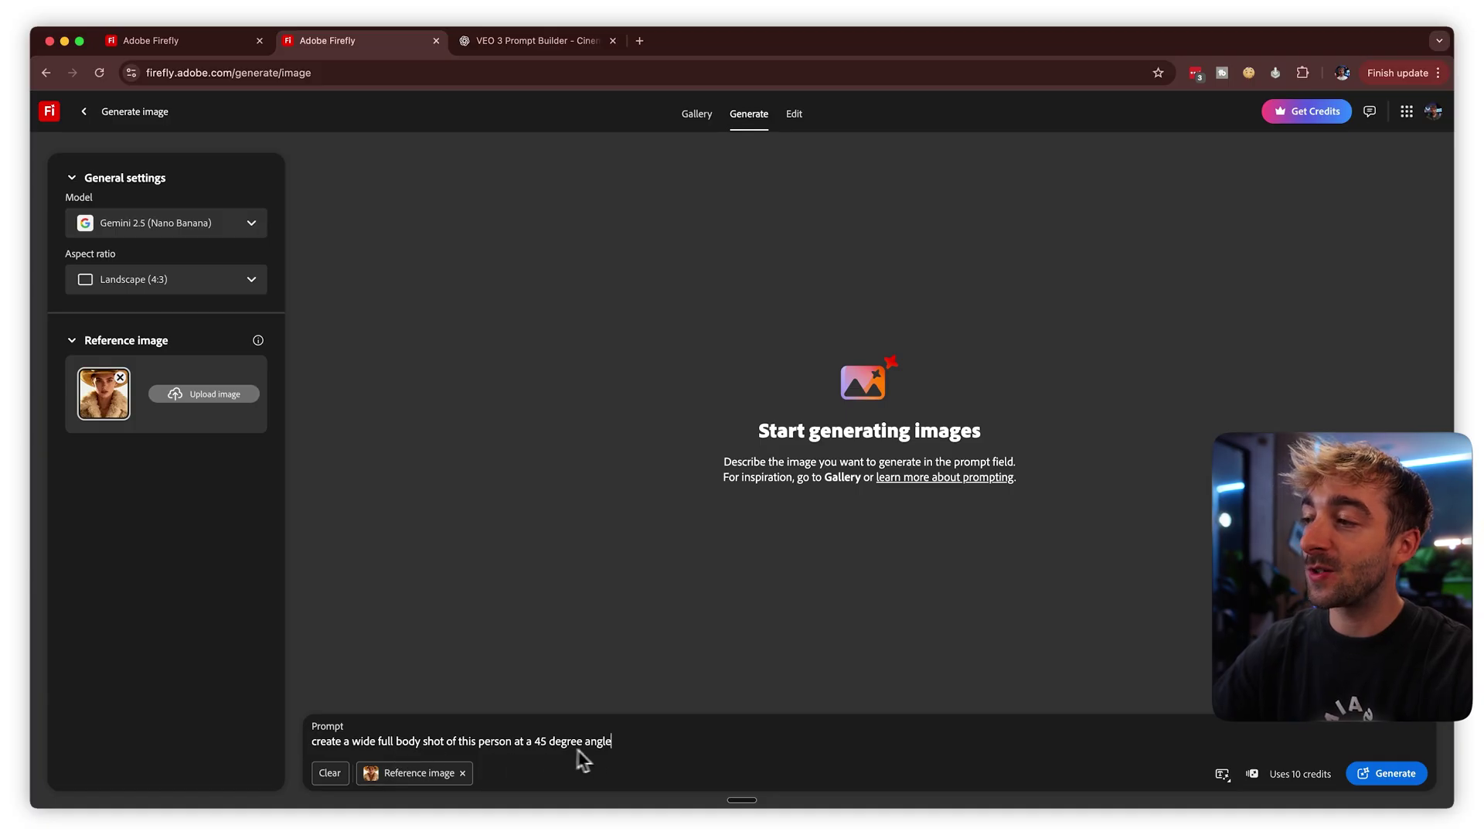
- Set the image aspect ratio to Widescreen (16:9) and generate the full body shot
left_click(232, 279)
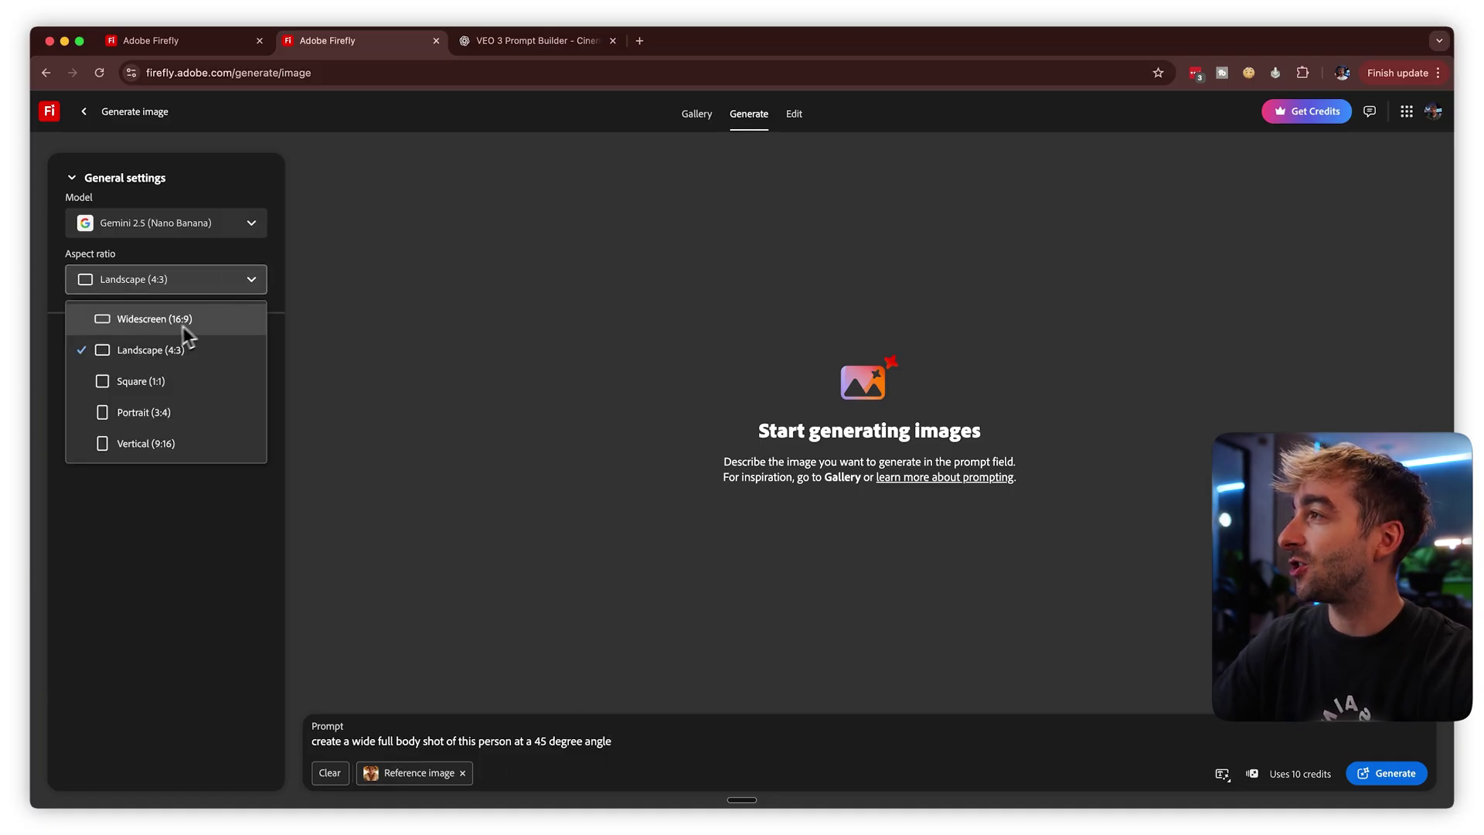
left_click(155, 320)
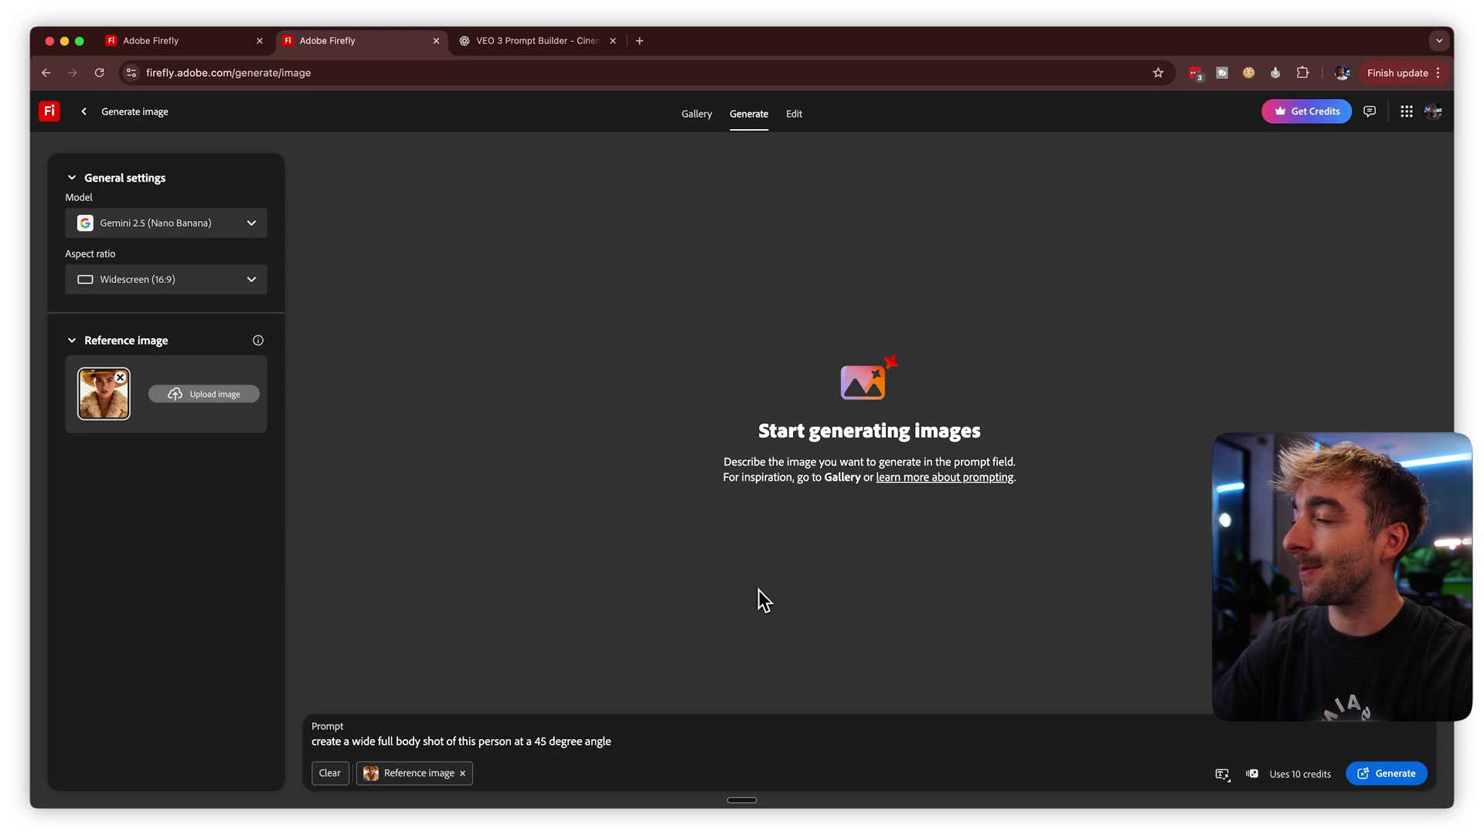
left_click(1388, 779)
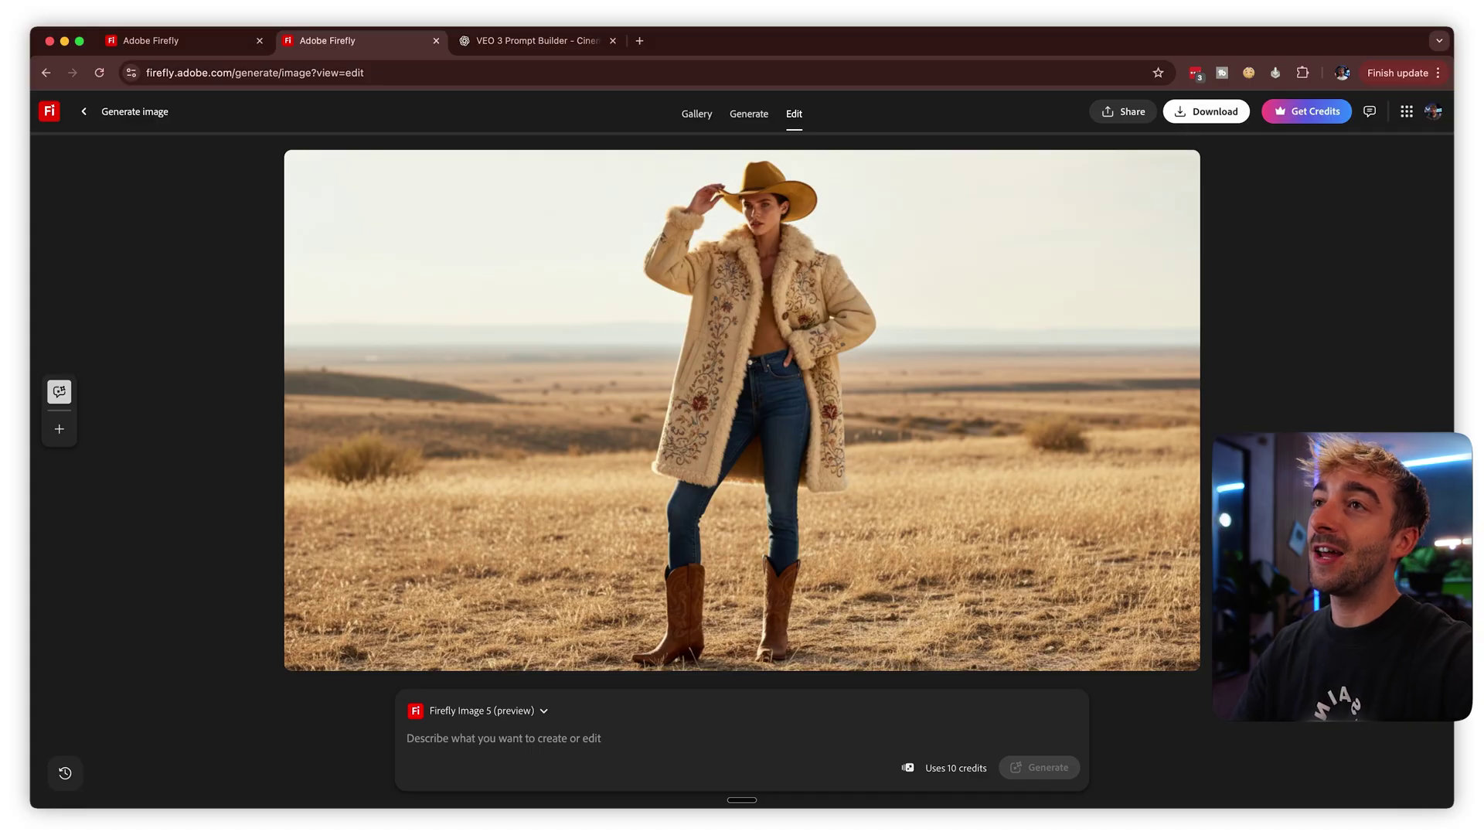
- Save the generated full body image to the Downloads folder
left_click(1190, 116)
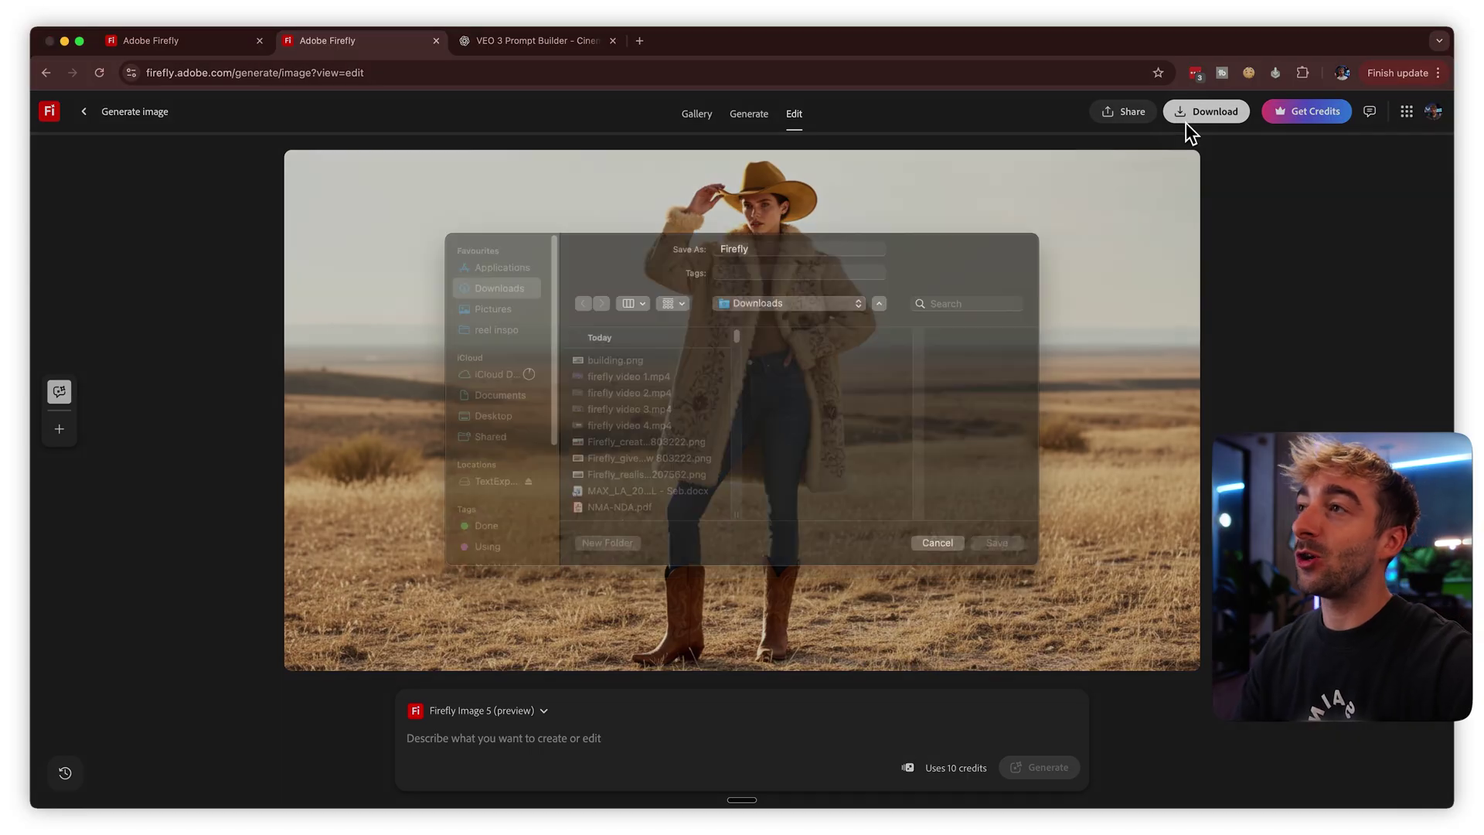
left_click(997, 560)
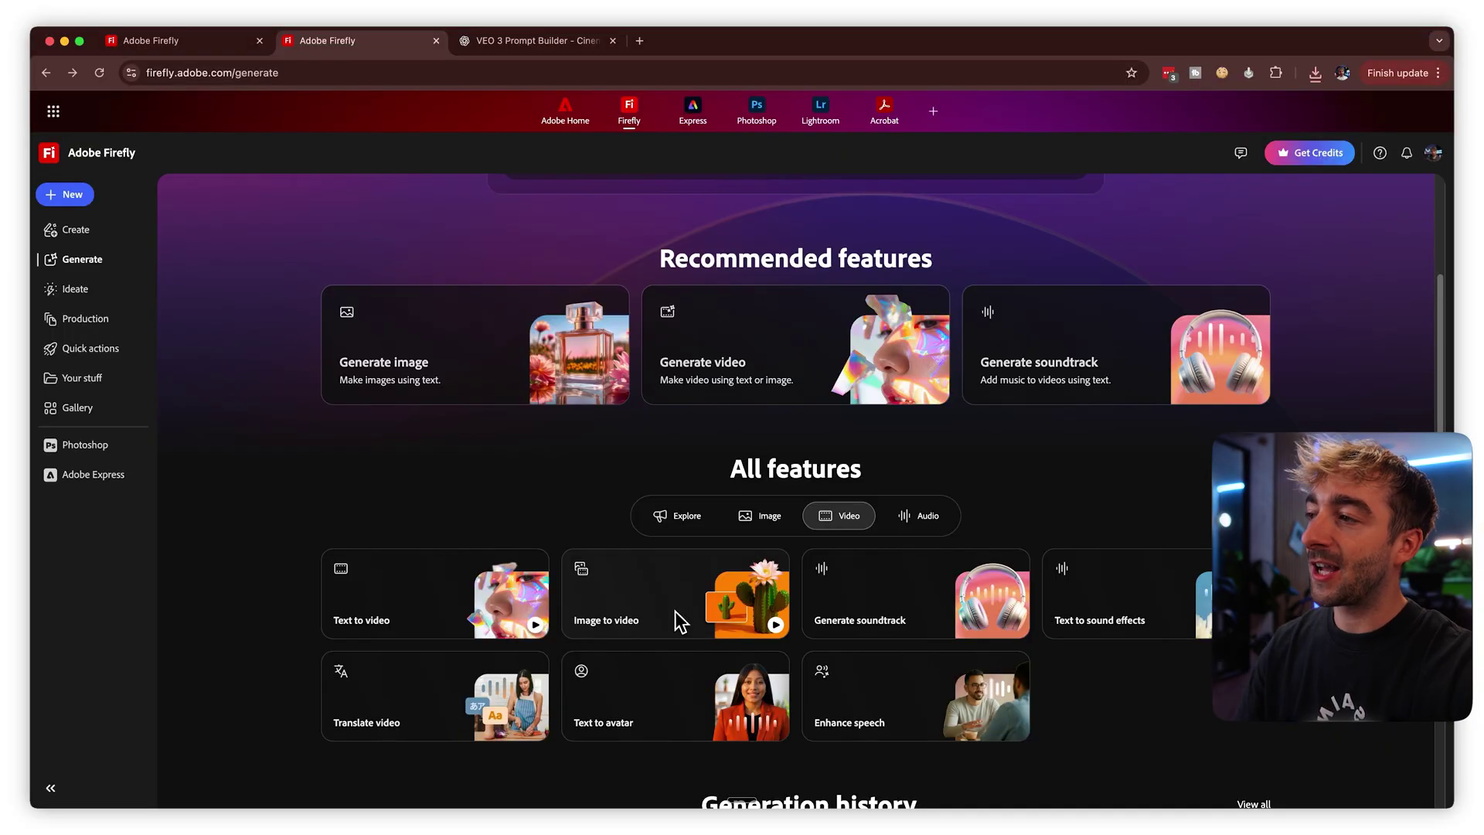
- Start an image-to-video generation with the close-up portrait as the first frame and the wide full body shot as the last frame
left_click(675, 618)
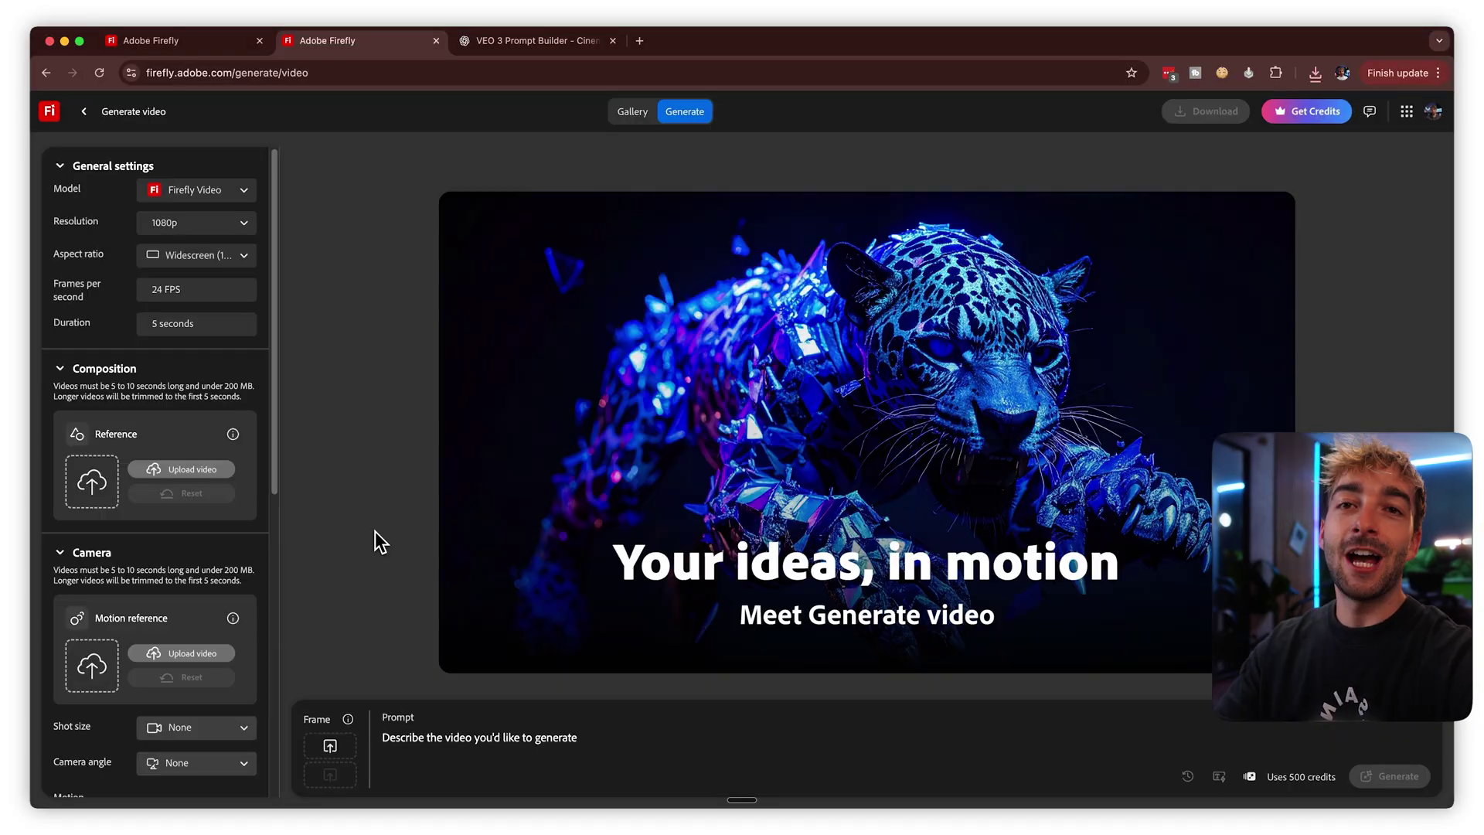
mouse_move(433, 509)
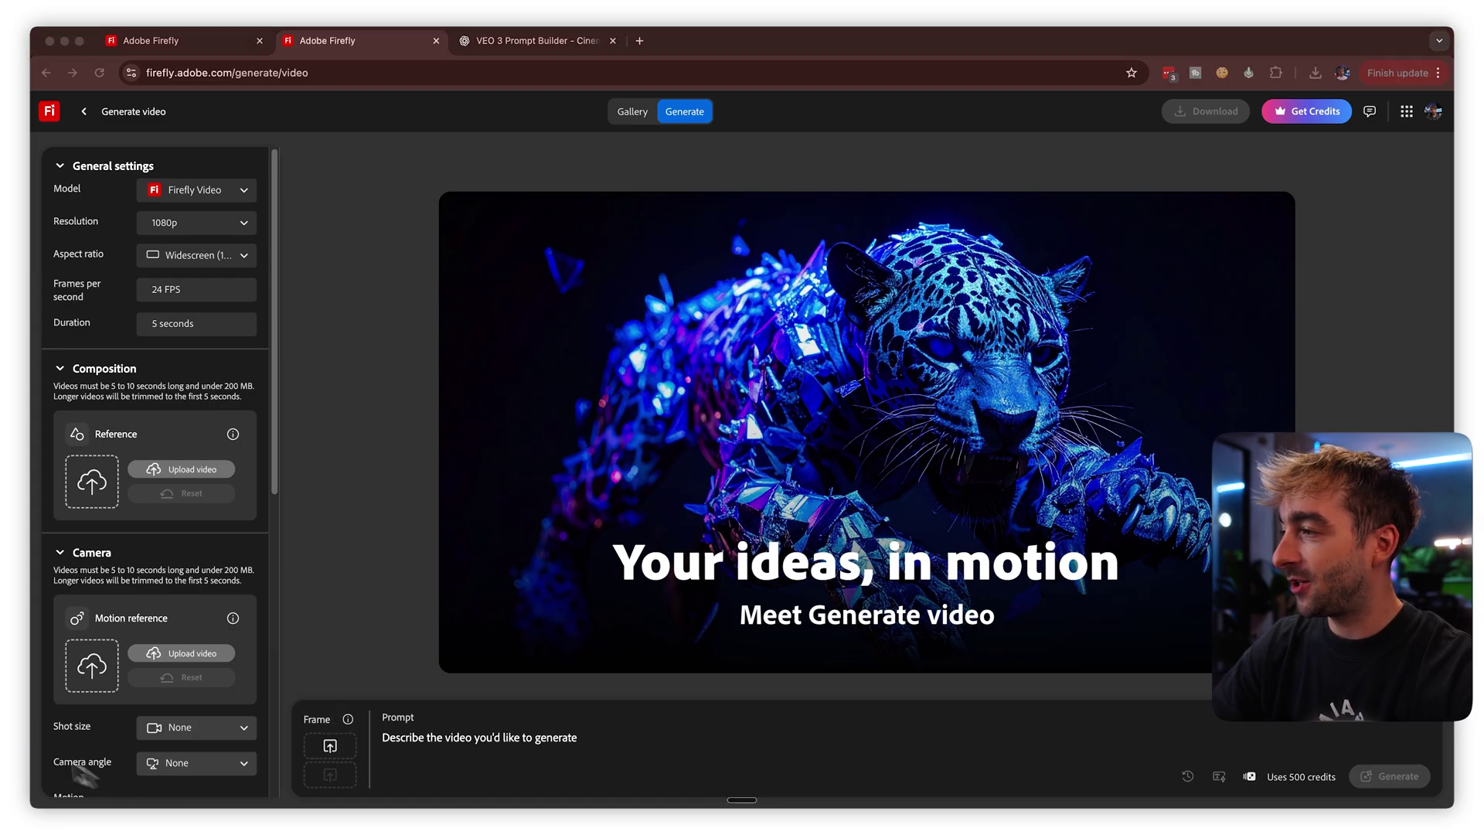
left_click_drag(341, 764, 342, 759)
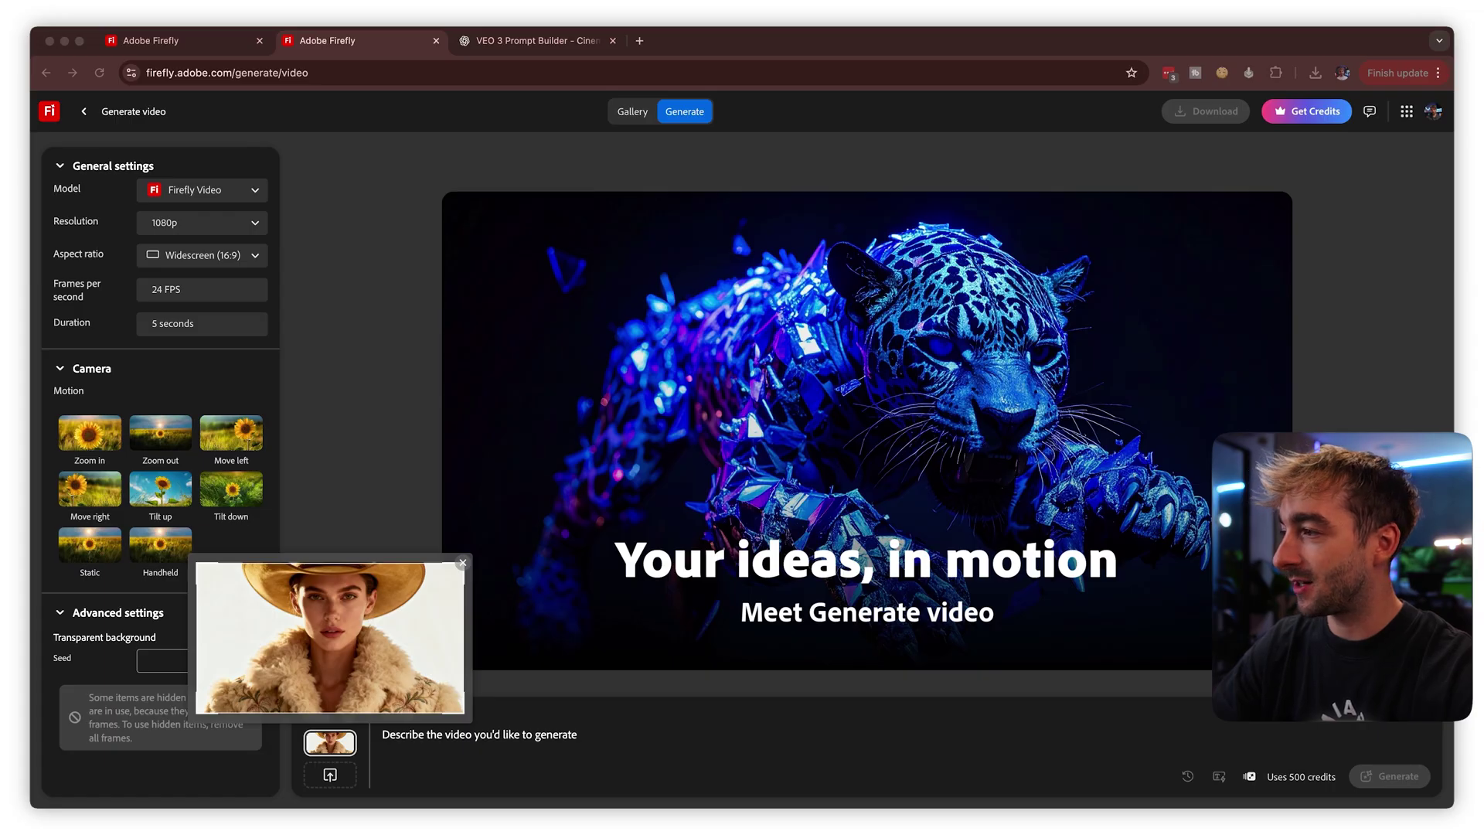
left_click_drag(343, 795, 341, 788)
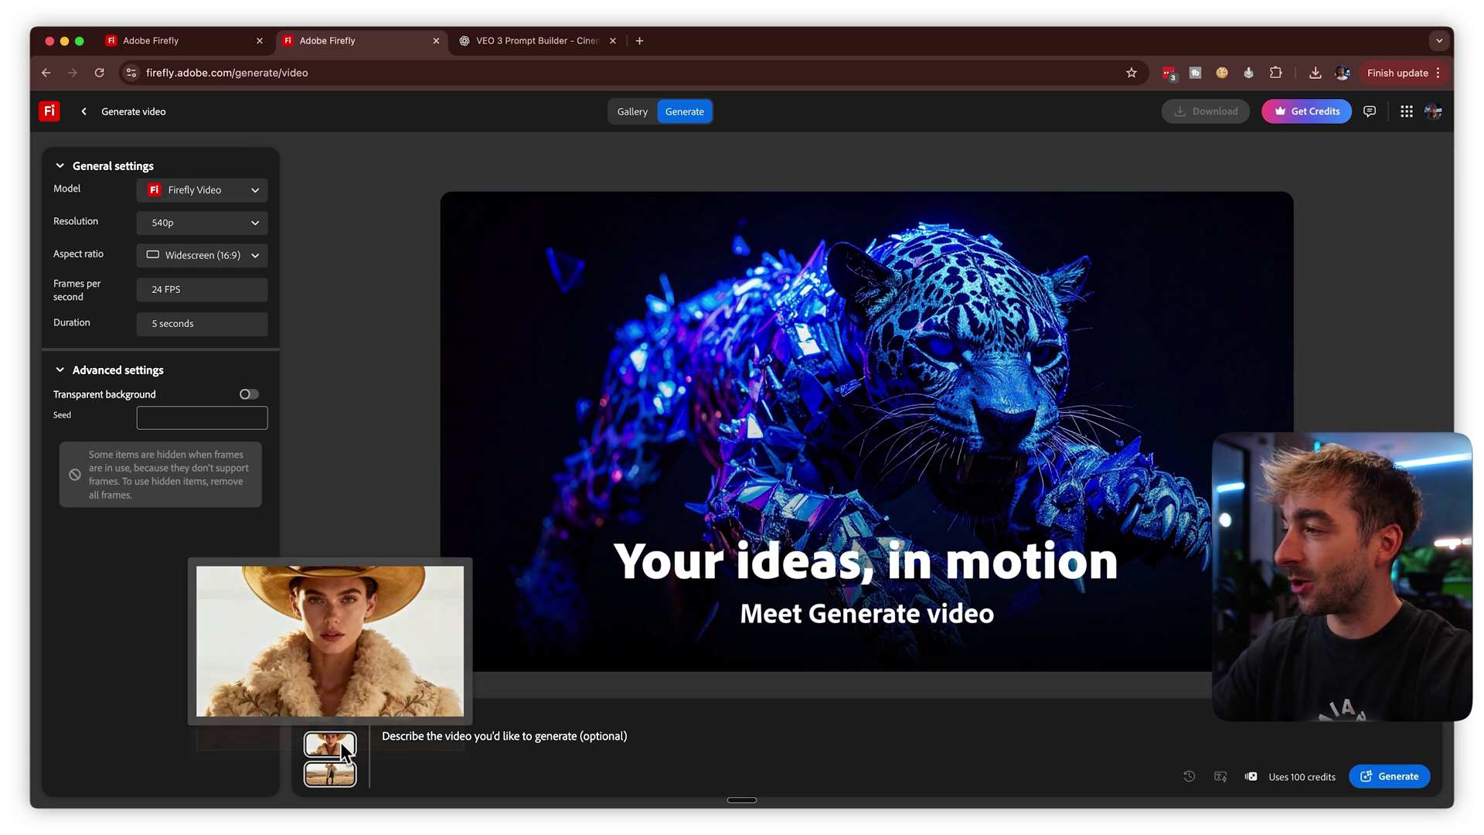
- Enter the ChatGPT-written video prompt that begins with "Begin with a close-up portrait of the person's face, captured in cinematic lighting."
mouse_move(332, 775)
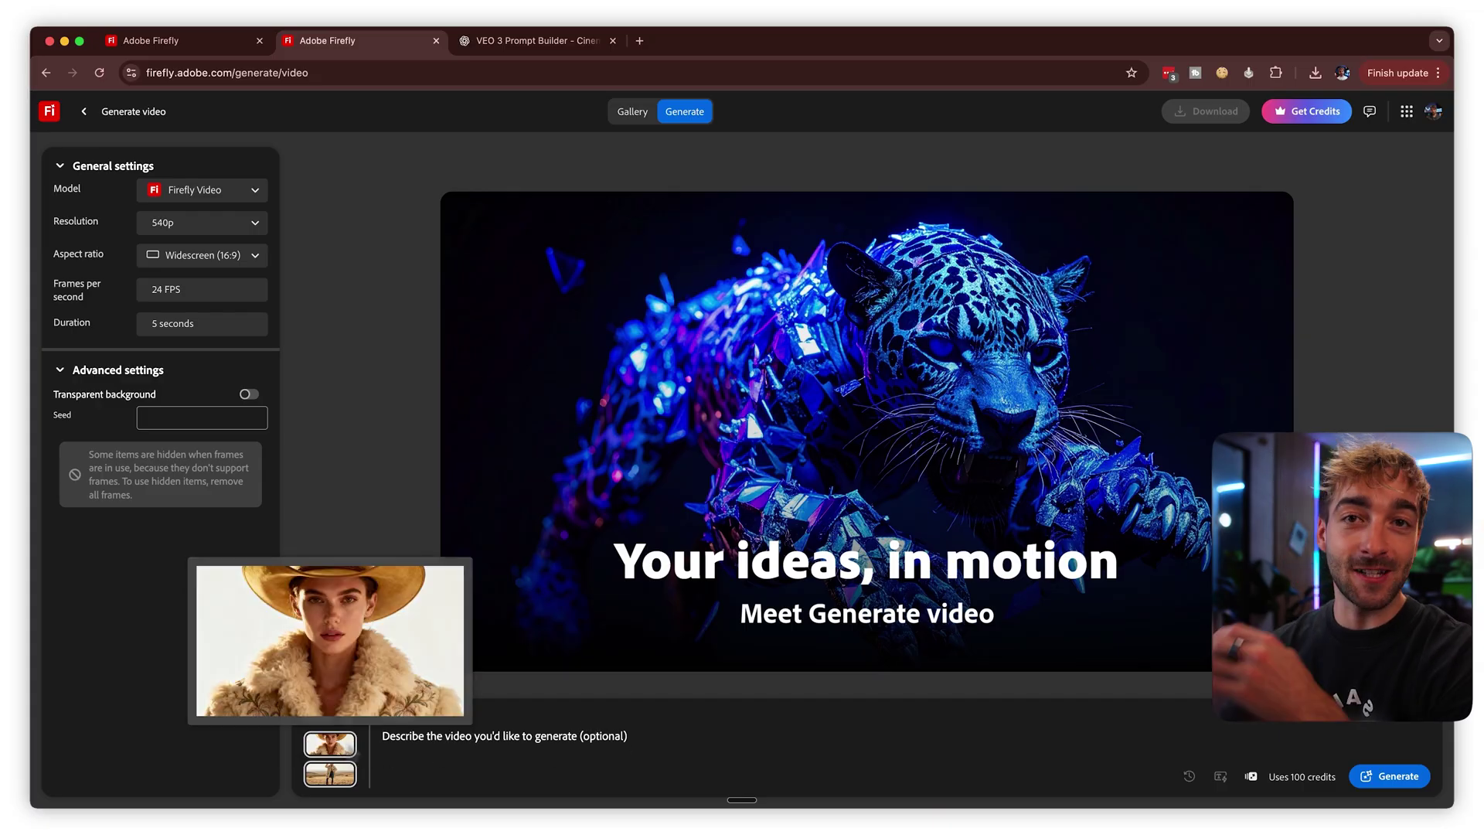
left_click(467, 747)
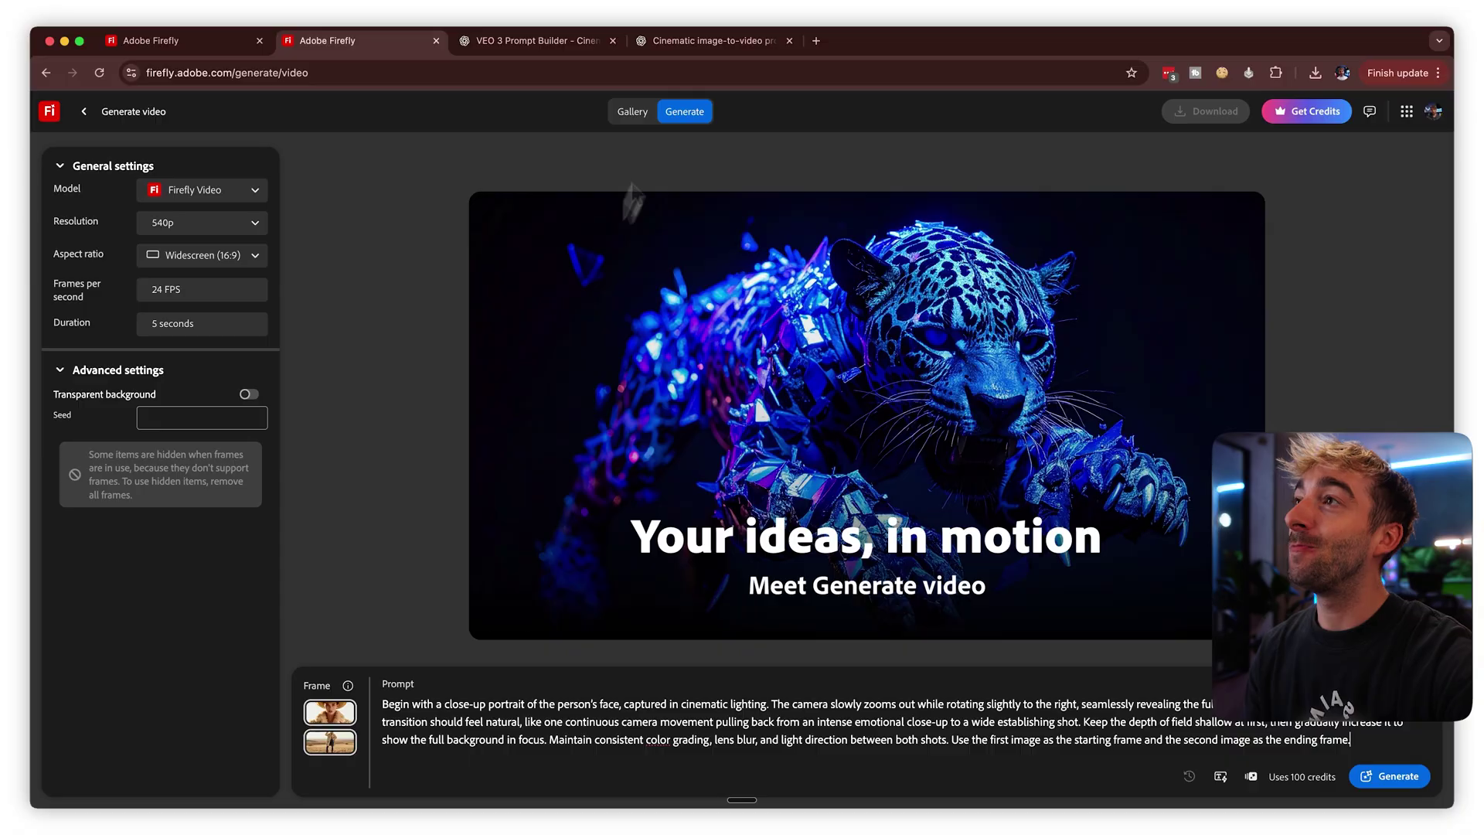
- Switch to the ChatGPT conversation and review the first-and-last-frame request and the zoom-out video prompt written for it
left_click(705, 48)
left_click_drag(661, 150, 744, 199)
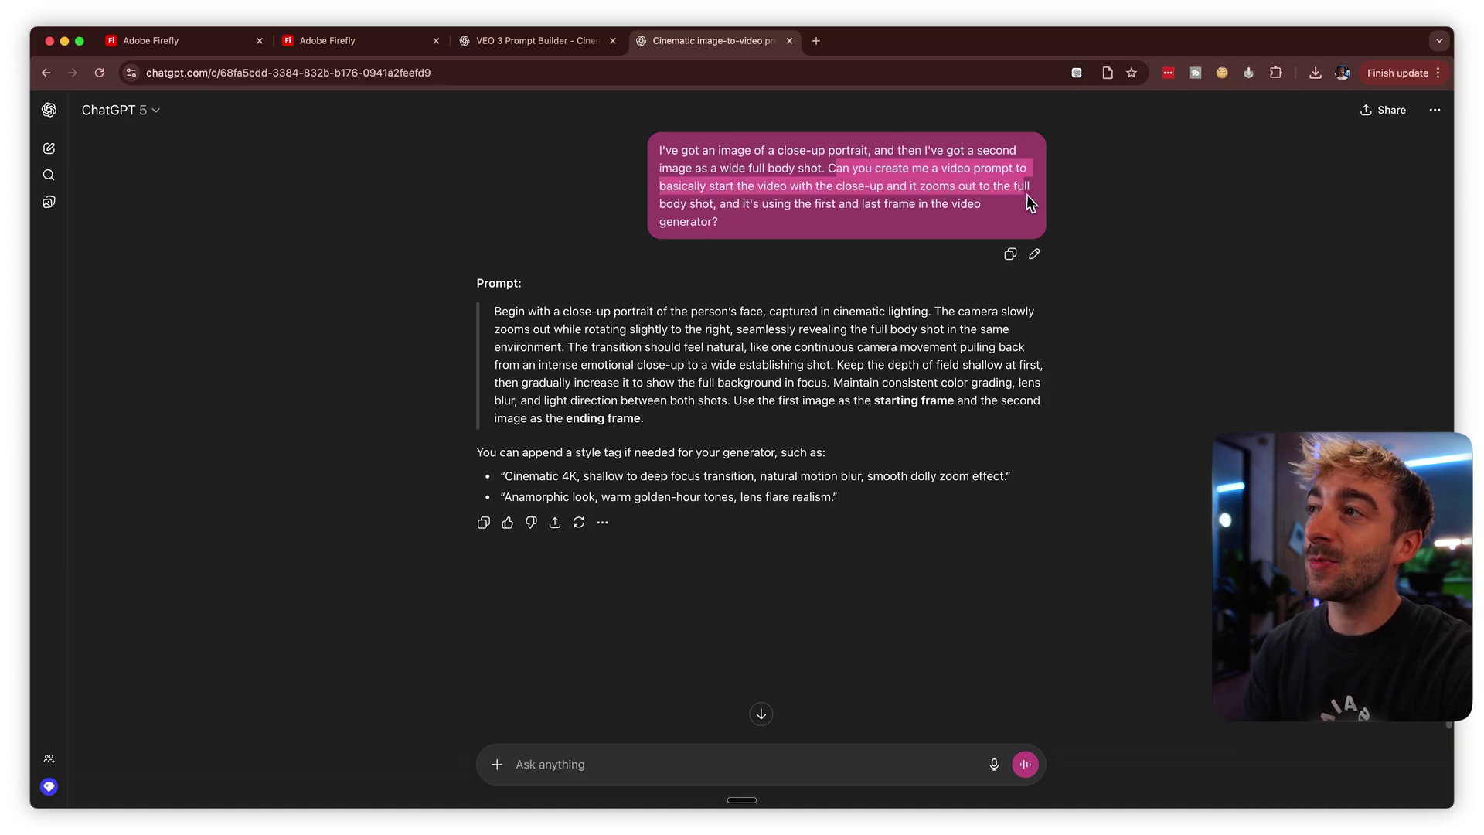
left_click(727, 207)
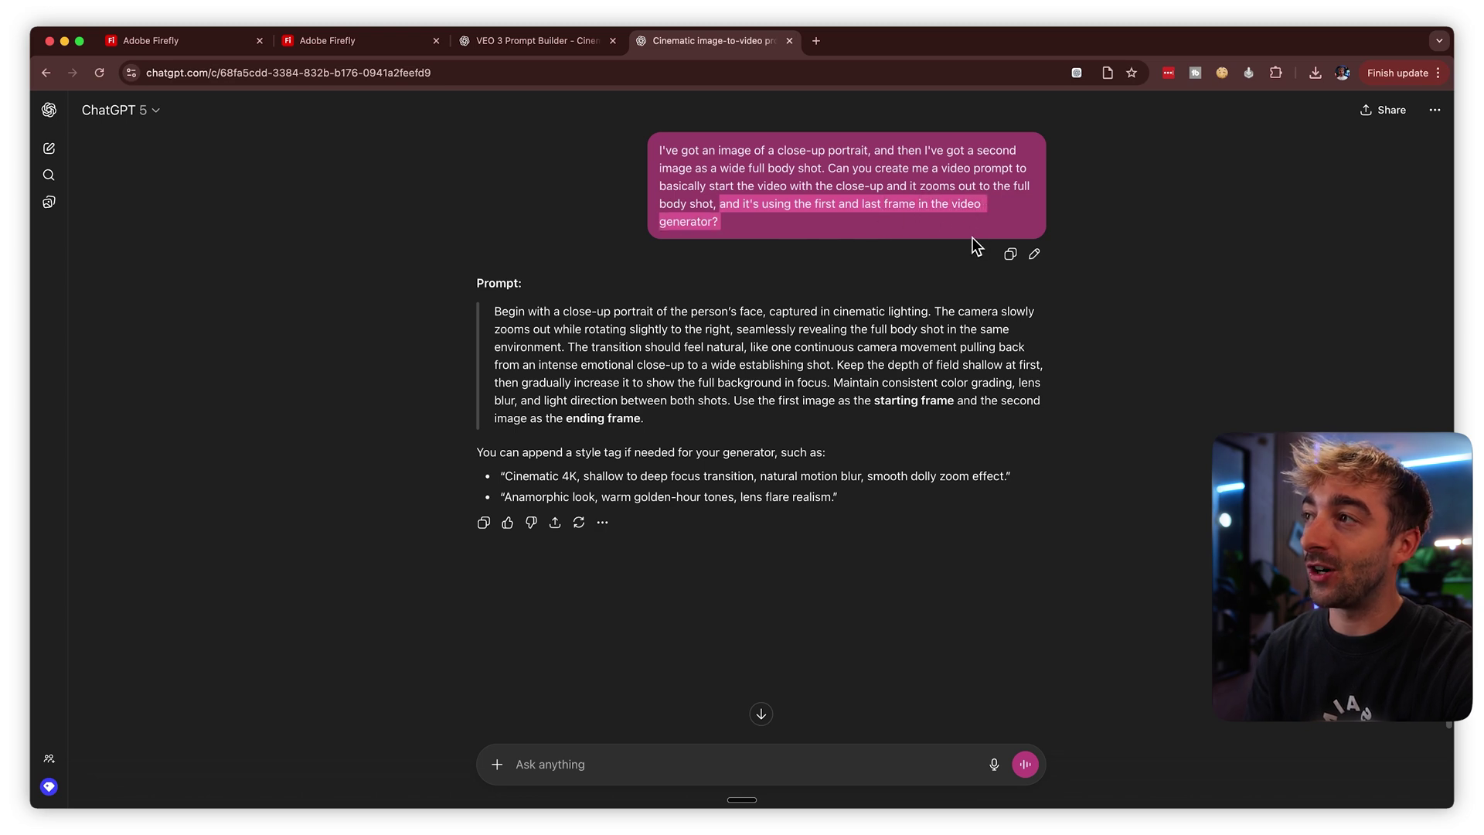
left_click_drag(501, 318, 712, 429)
left_click(712, 430)
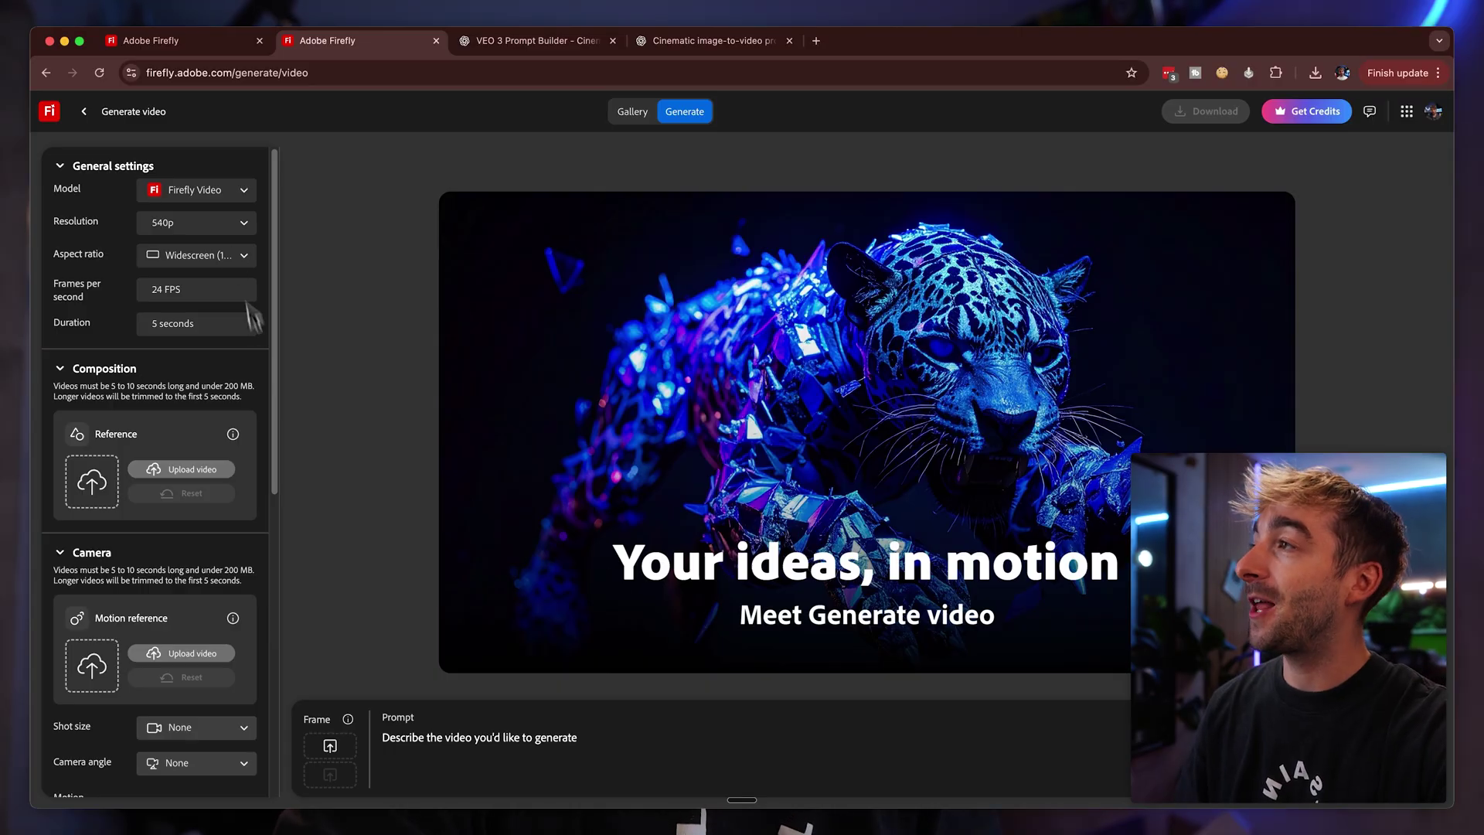
- Keep the Firefly Video model for a new video and enable Transparent background in its advanced settings
left_click(205, 190)
left_click(210, 195)
left_click_drag(269, 249, 284, 638)
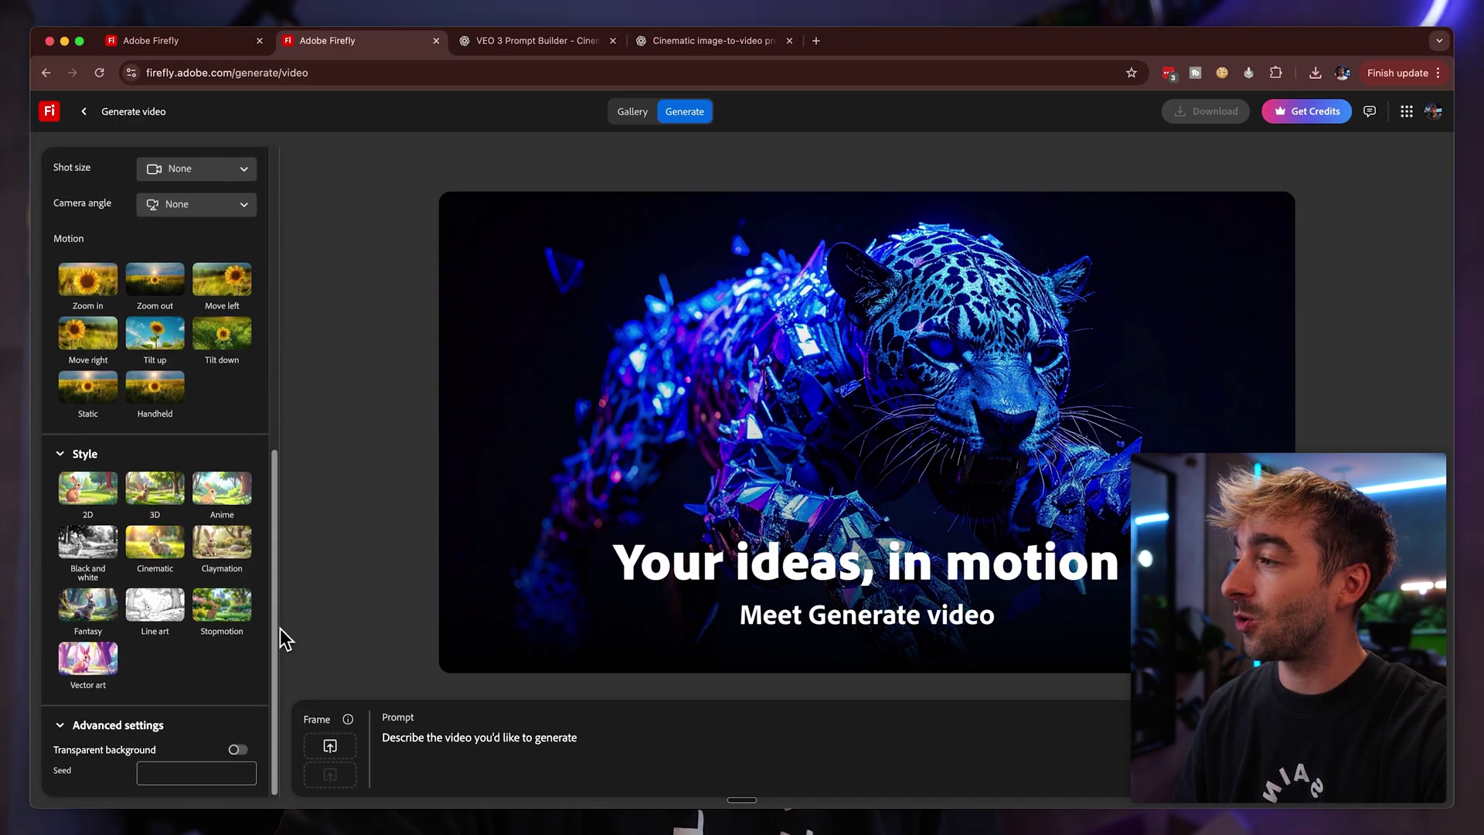
left_click(238, 749)
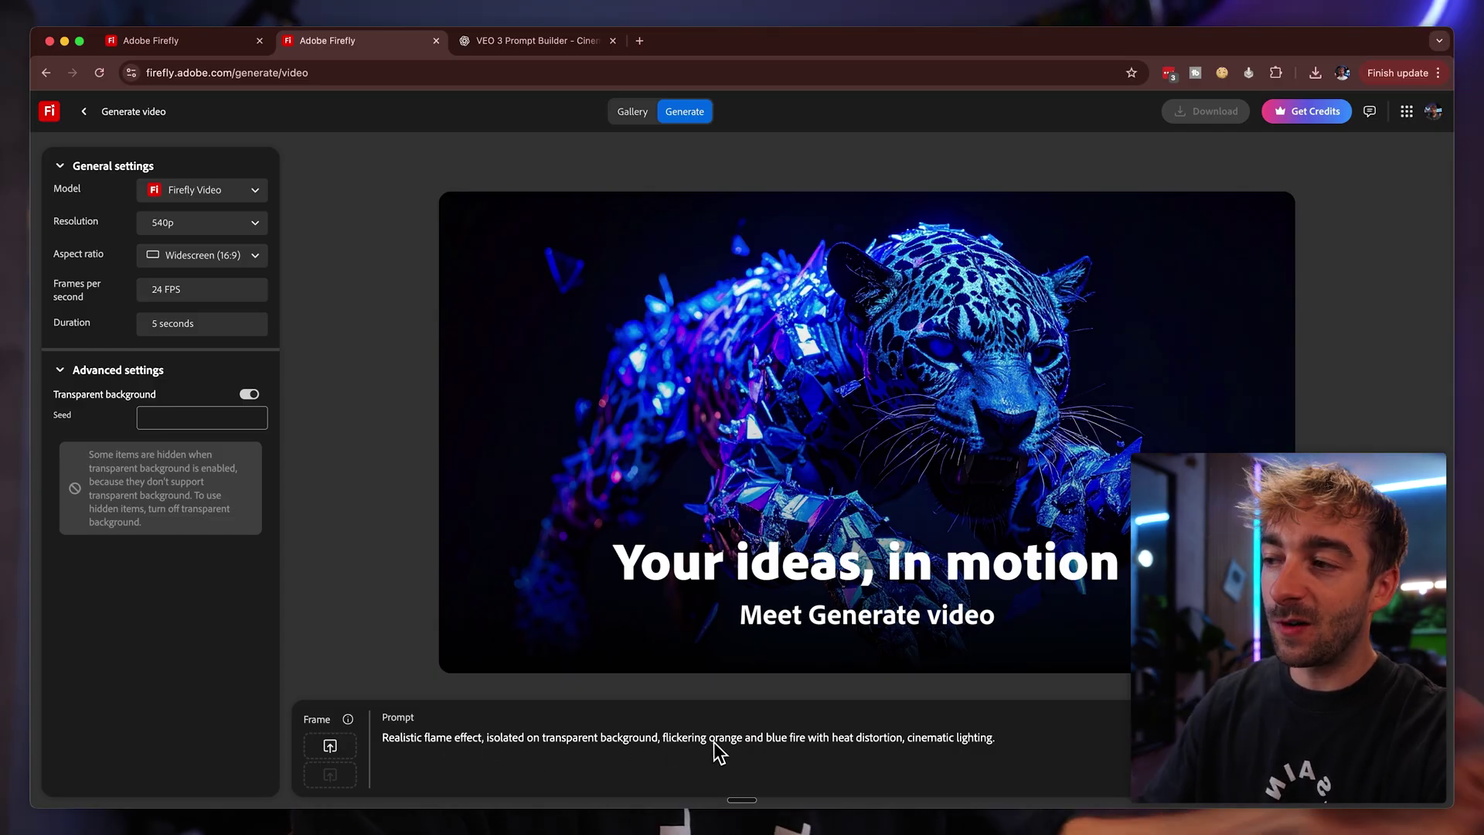
- Generate the video from the prompt "Realistic flame effect, isolated on transparent background, flickering orange and blue fire with heat distortion, cinematic lighting."
left_click_drag(714, 739, 774, 738)
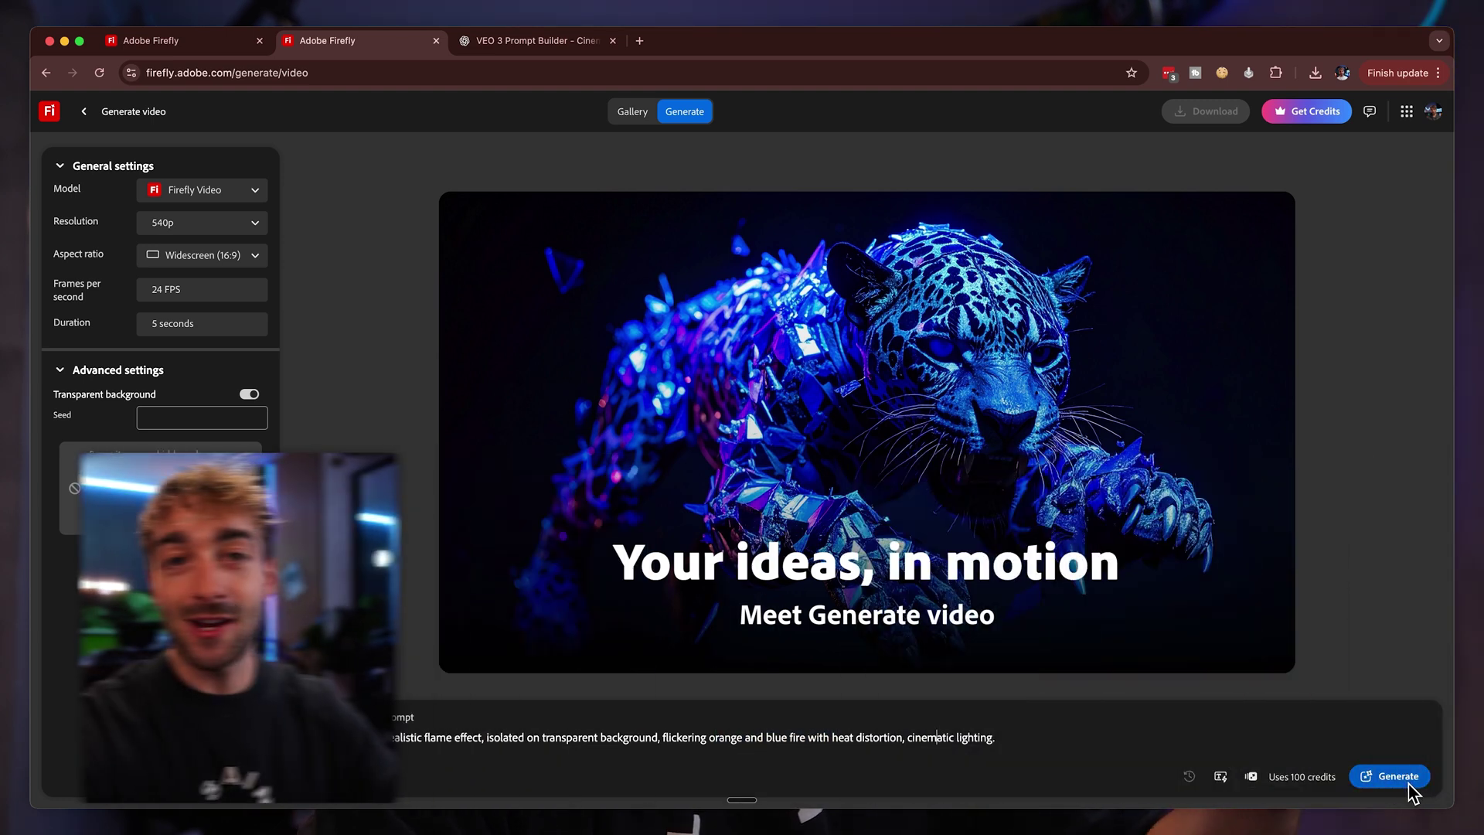
left_click(1403, 778)
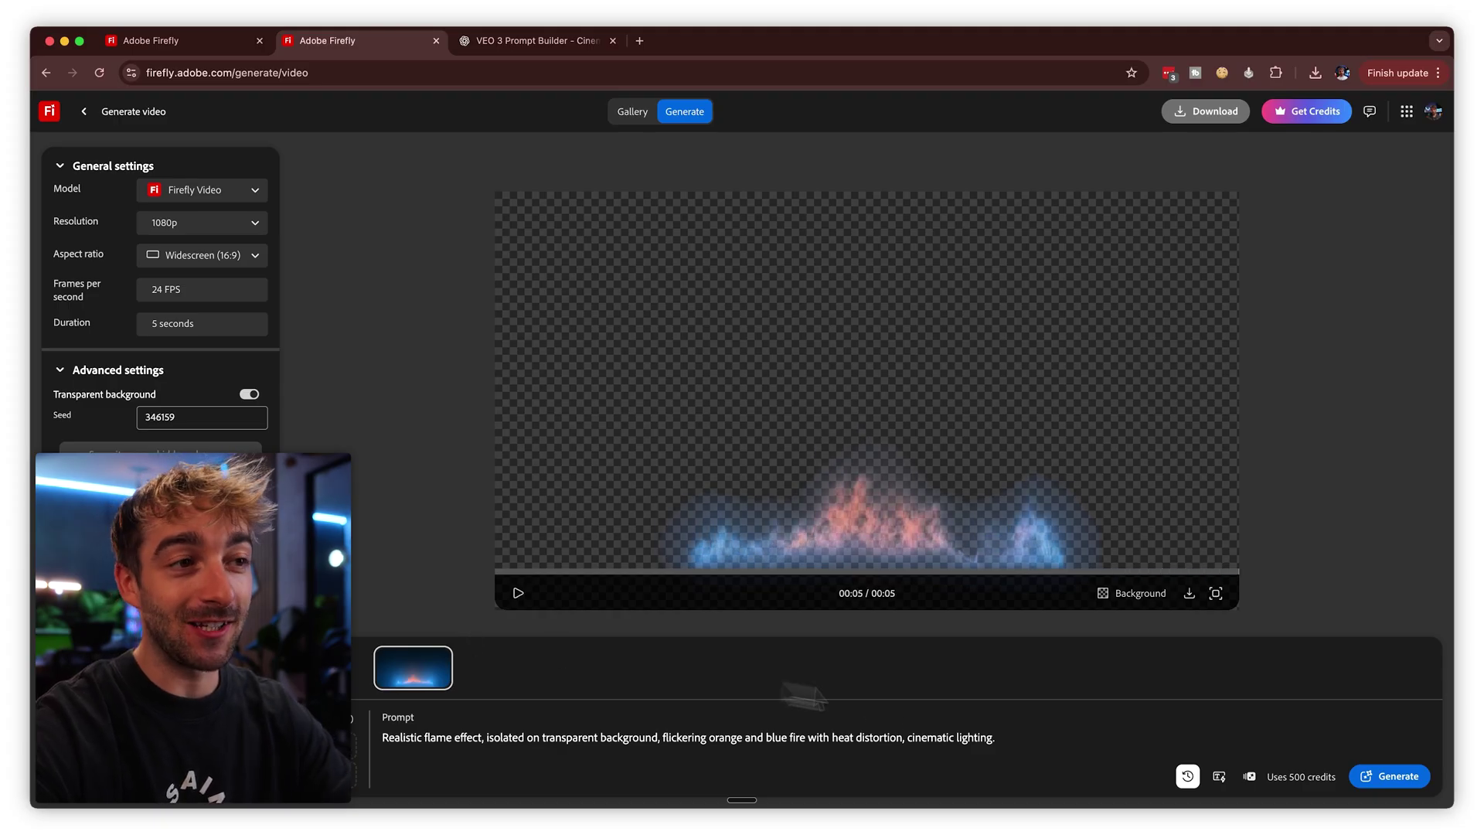
- Preview the flame video with Green background and Foreground only, and leave its background set to Alpha mask only
left_click(1131, 596)
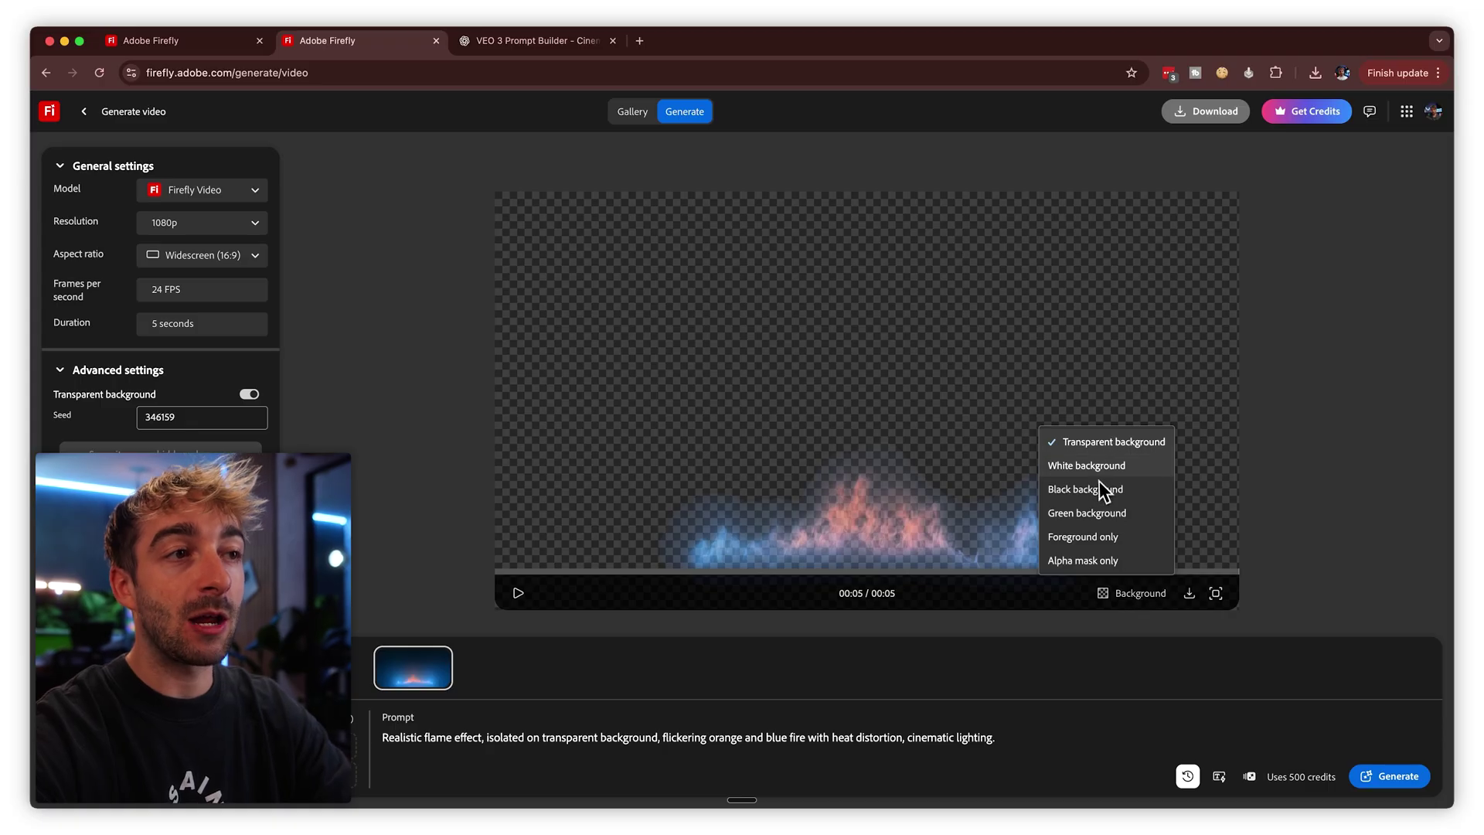
left_click(1108, 513)
left_click(1138, 594)
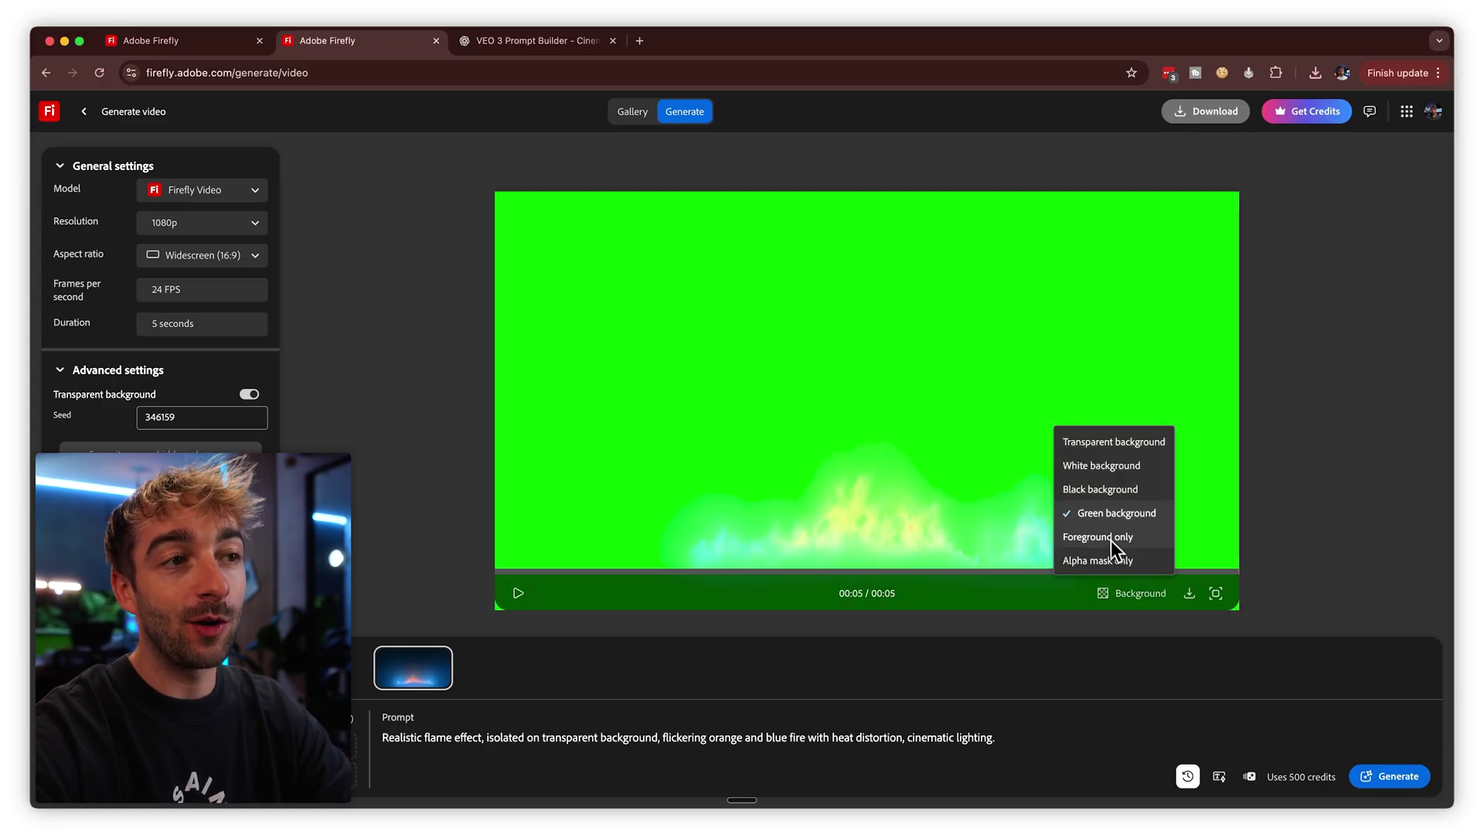
left_click(1111, 539)
left_click(1130, 584)
left_click(1120, 563)
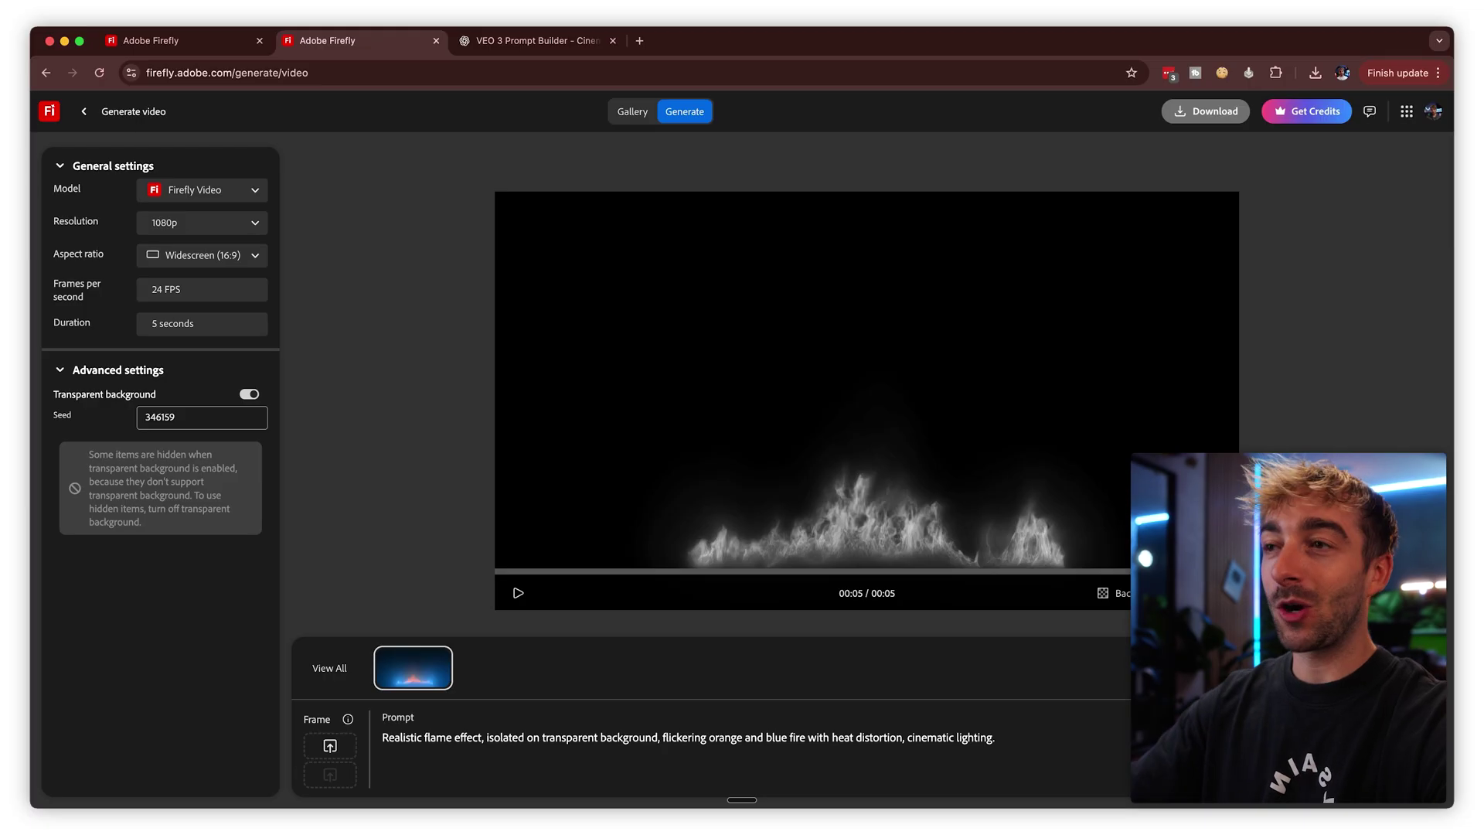
mouse_move(547, 228)
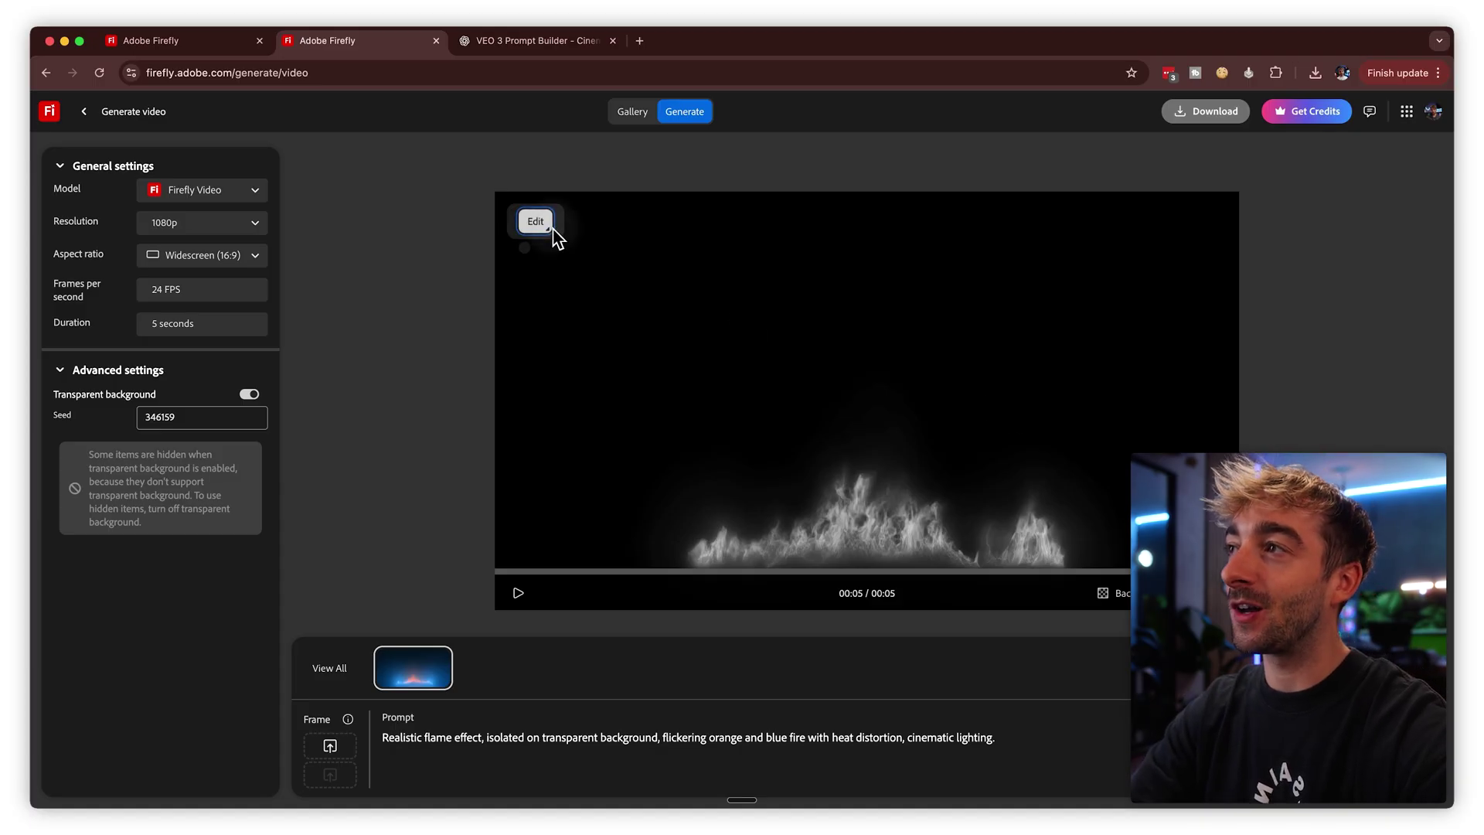